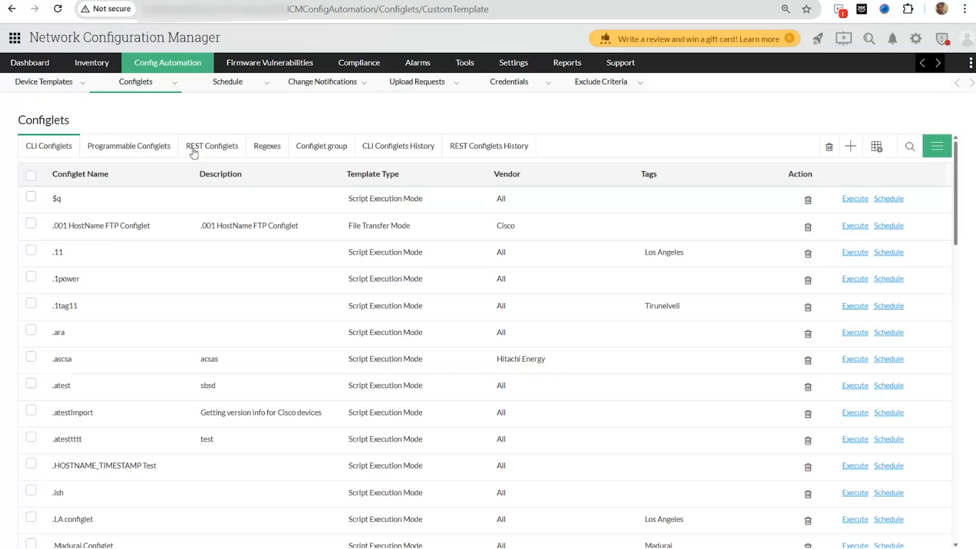
pyautogui.click(194, 149)
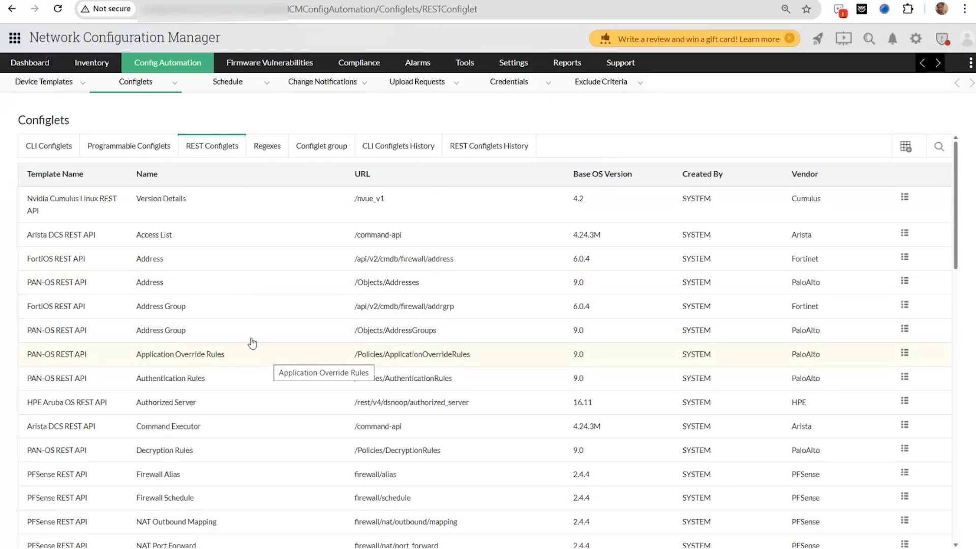
pyautogui.click(71, 149)
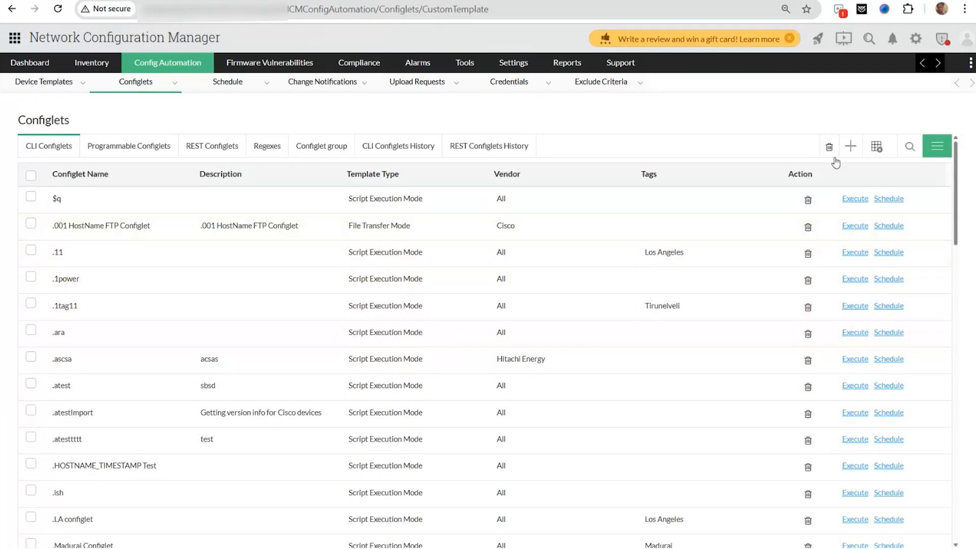
pyautogui.click(851, 147)
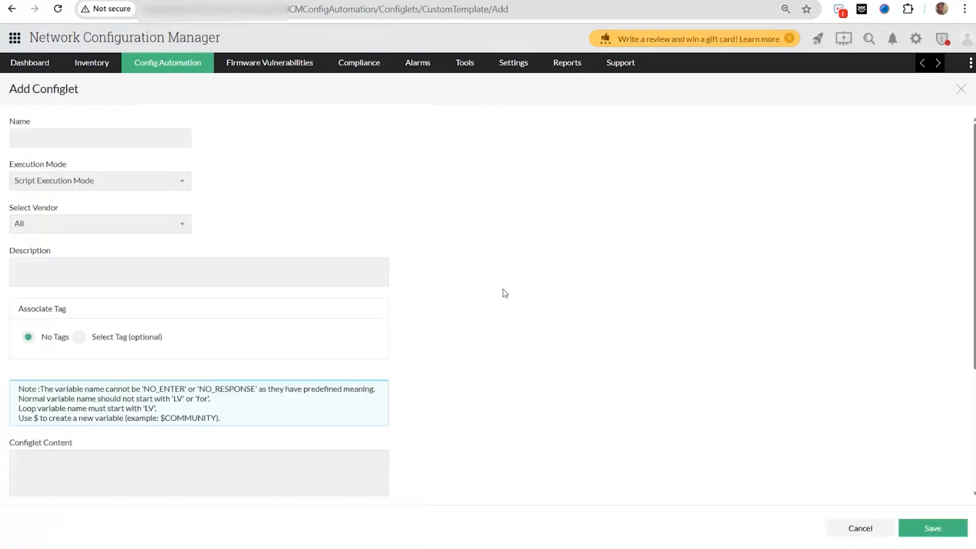
pyautogui.click(78, 141)
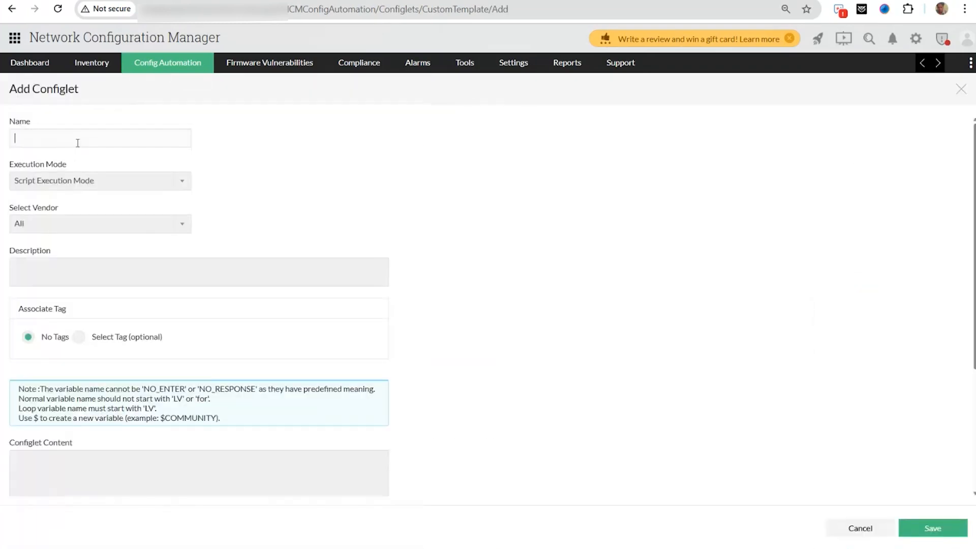
pyautogui.click(89, 187)
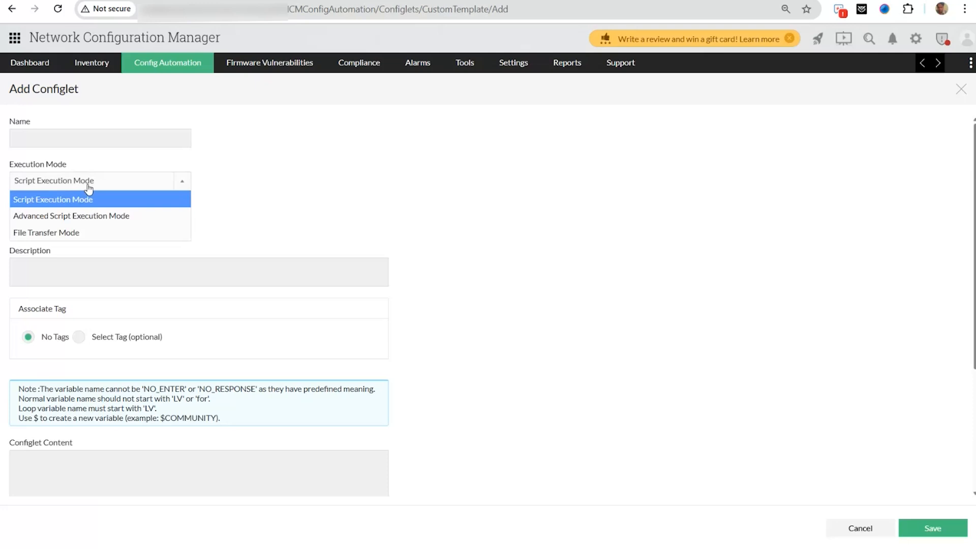
pyautogui.click(87, 199)
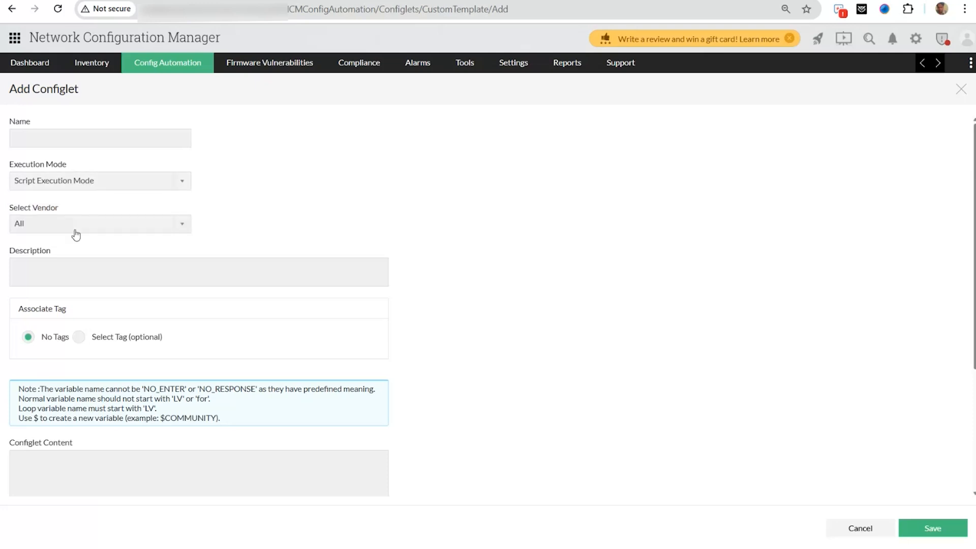
pyautogui.click(76, 230)
pyautogui.click(76, 229)
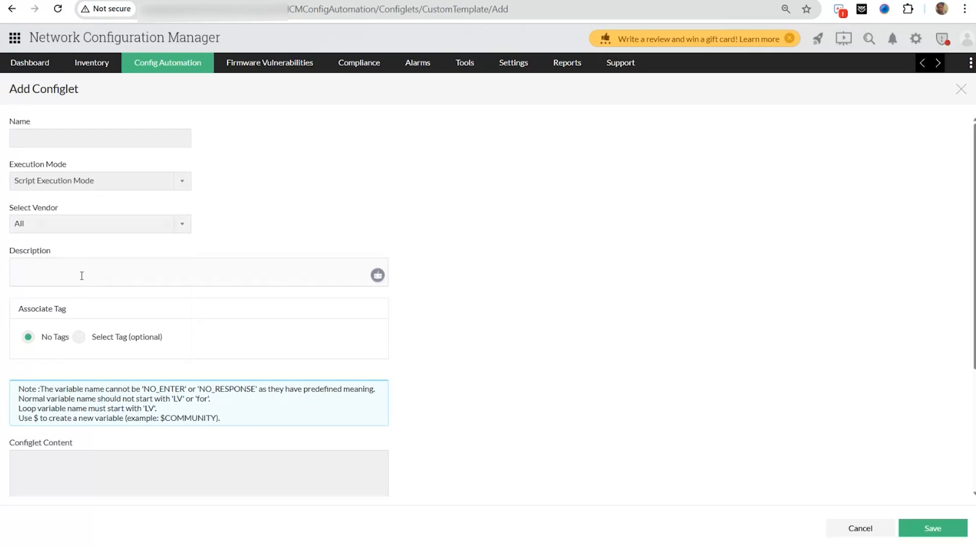
pyautogui.scroll(-3, 87, 356)
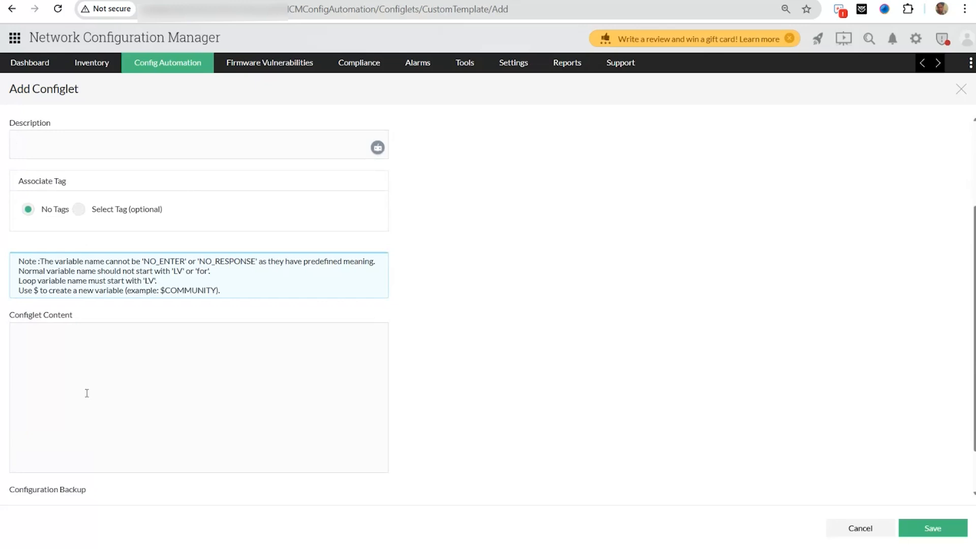
pyautogui.scroll(-1, 112, 344)
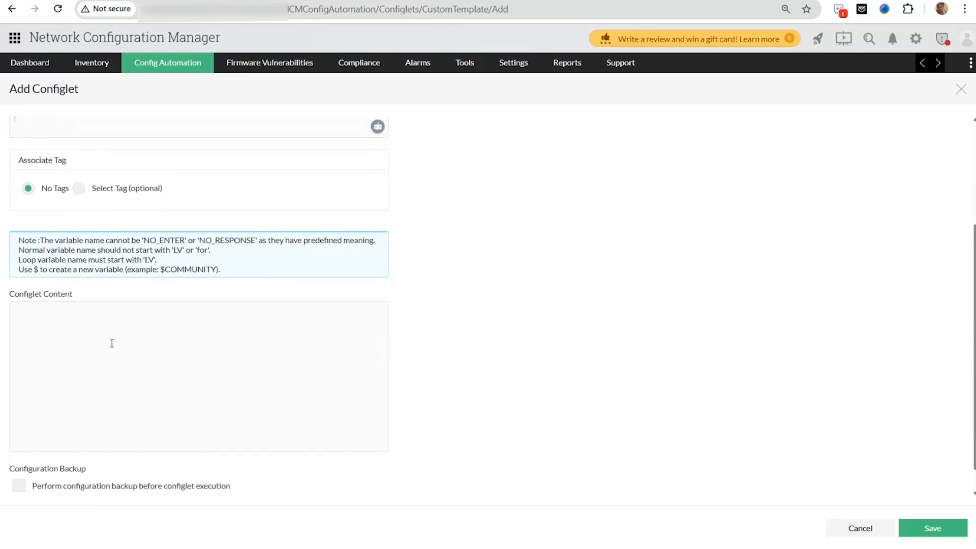
pyautogui.scroll(-1, 112, 344)
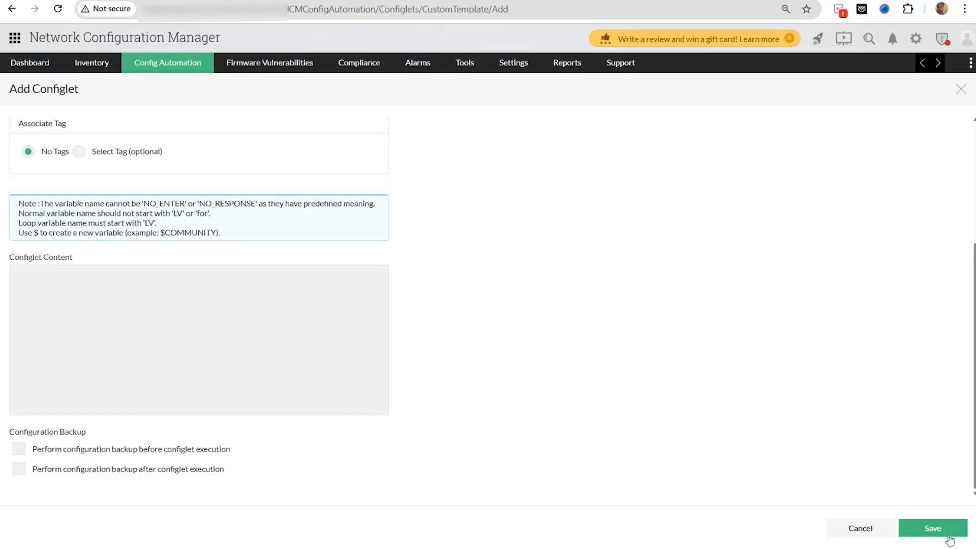
pyautogui.click(853, 527)
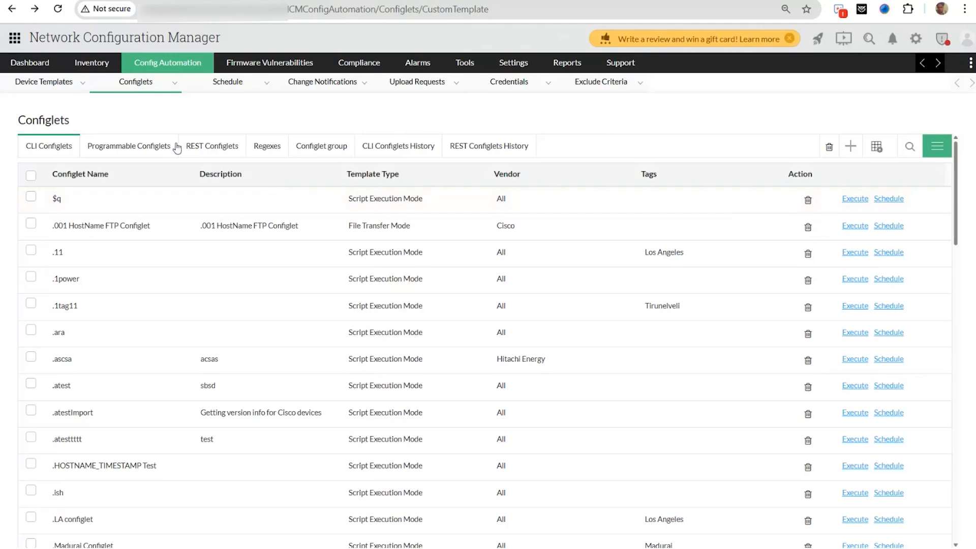
# - Filter the CLI configlets by Configlet Name 'enable' to show the eight matching configlets
pyautogui.click(908, 147)
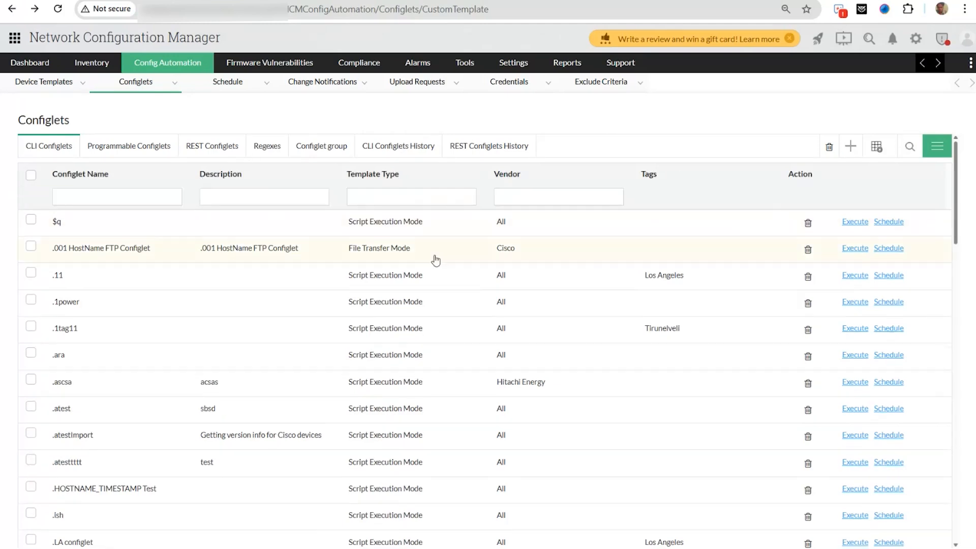
pyautogui.click(136, 200)
pyautogui.write('enable')
pyautogui.press('Return')
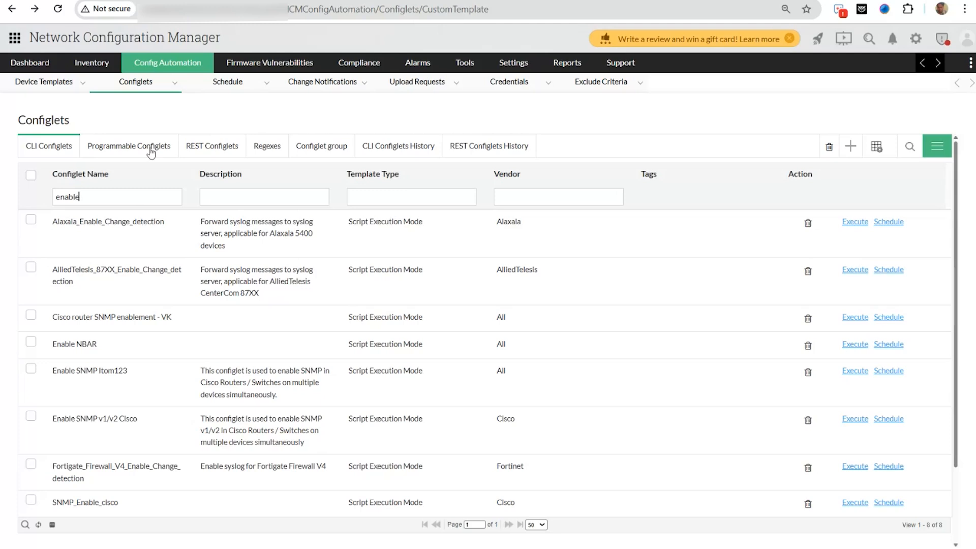
pyautogui.click(101, 442)
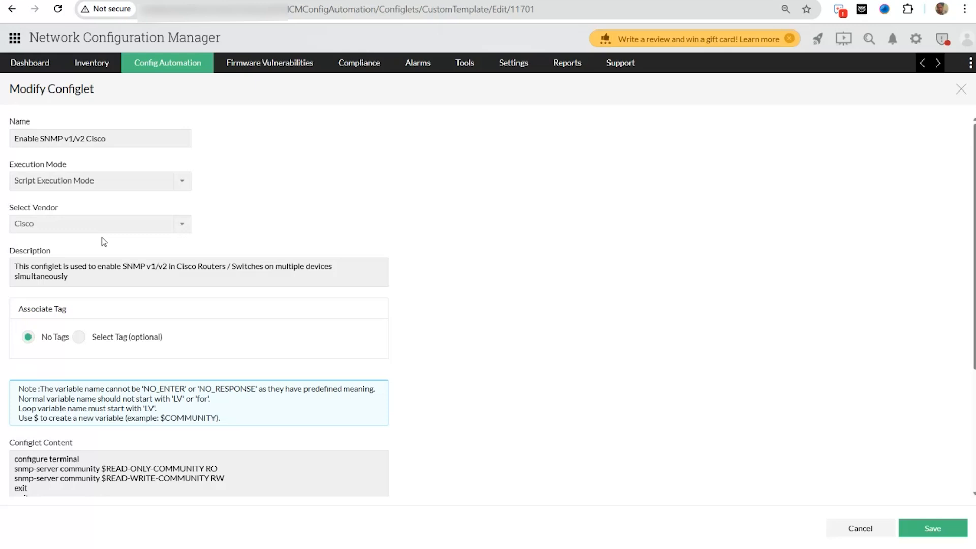
pyautogui.scroll(-3, 101, 254)
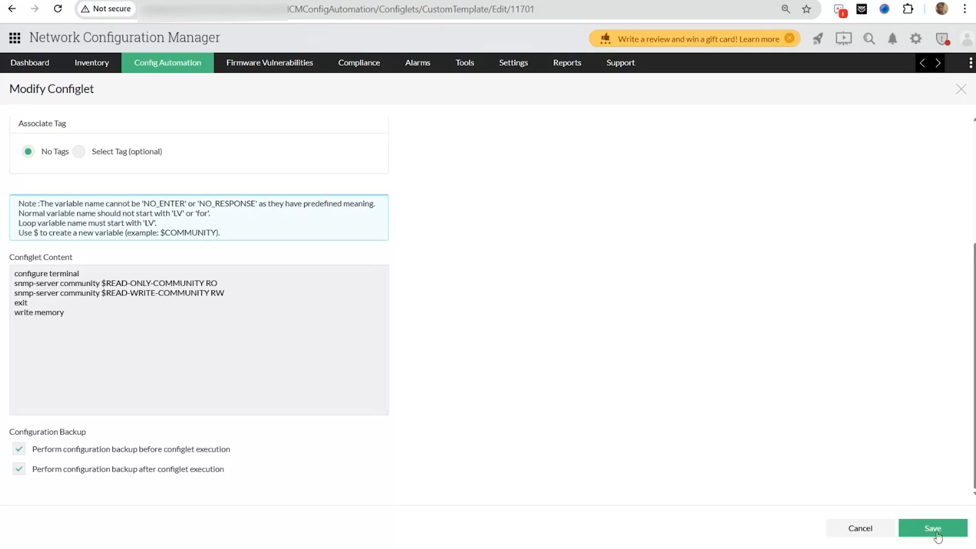
pyautogui.hscroll(-5, 558, 329)
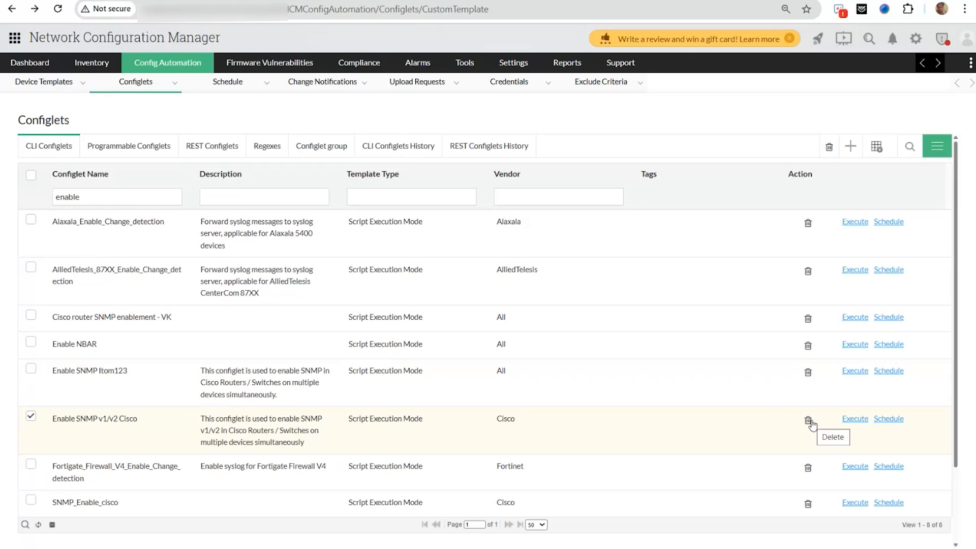
# - Start running Enable SNMP v1/v2 Cisco and fill in the read-only and read-write community values
pyautogui.click(854, 419)
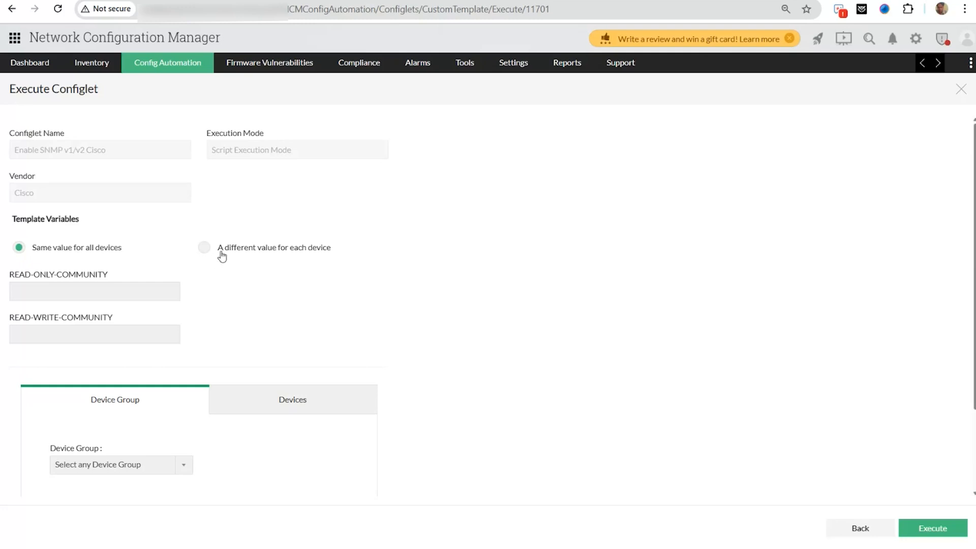
pyautogui.click(121, 285)
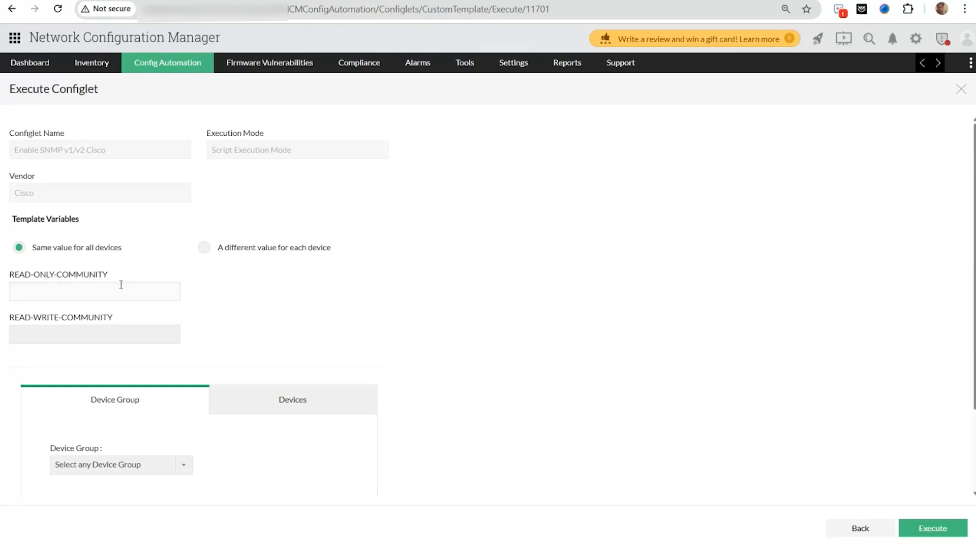
pyautogui.click(118, 335)
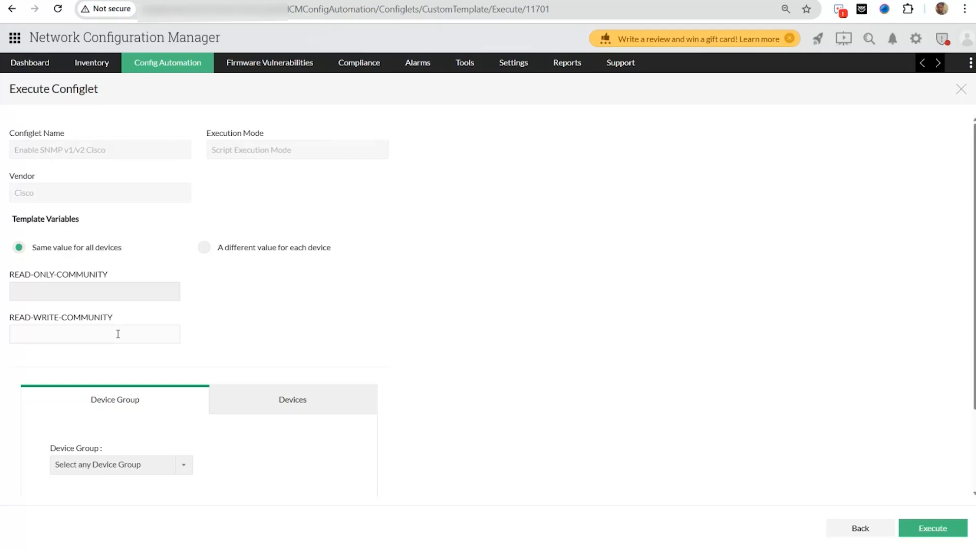
pyautogui.scroll(-2, 116, 341)
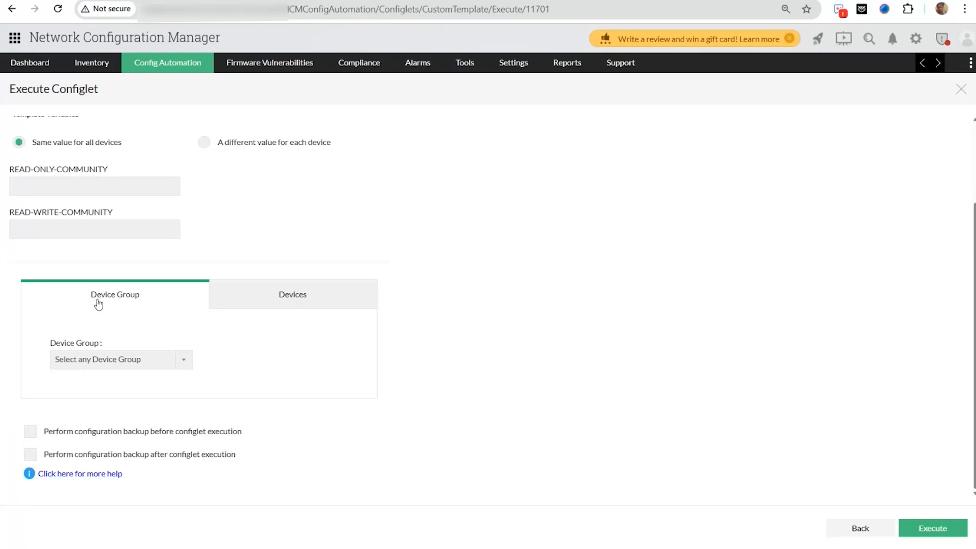
# - Target individual devices, add more devices to Selected Devices, then go back without executing
pyautogui.click(108, 359)
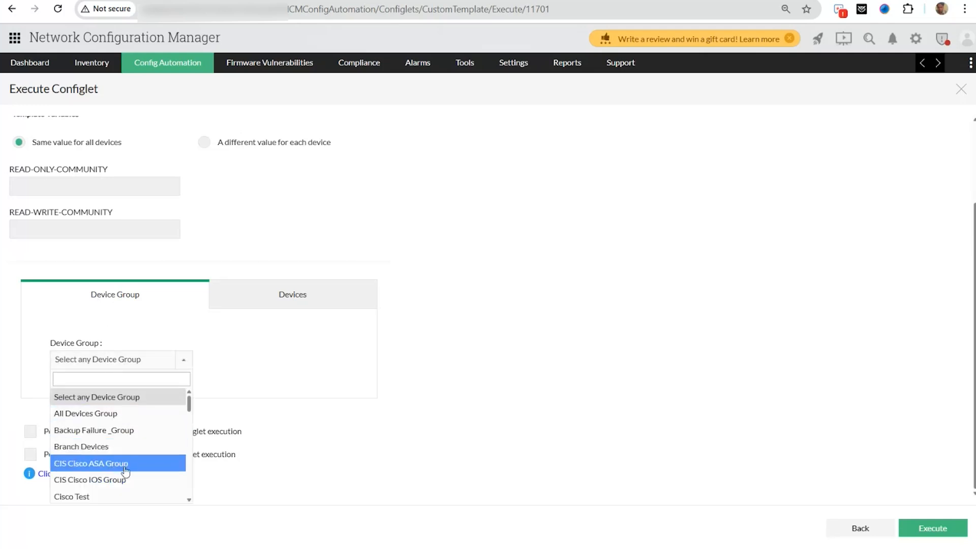
pyautogui.click(185, 371)
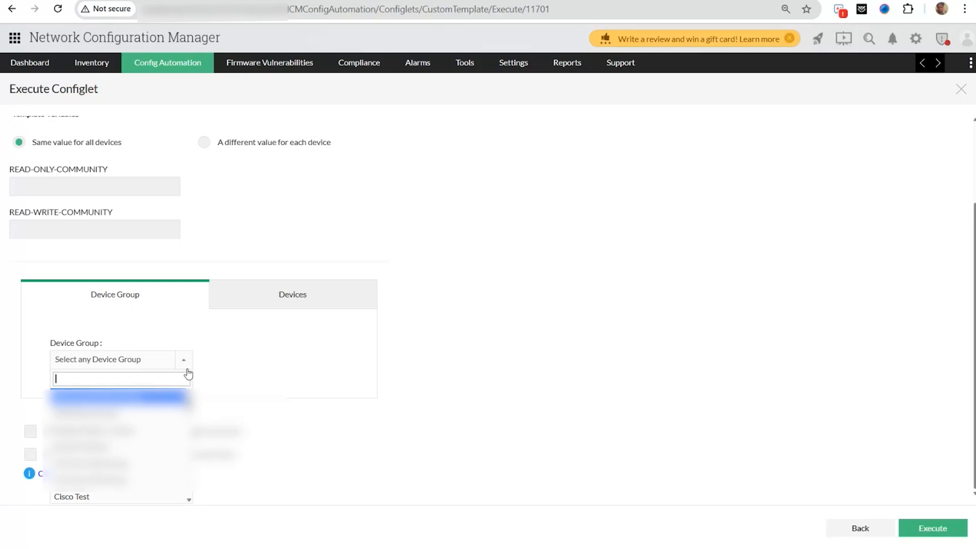
pyautogui.click(277, 307)
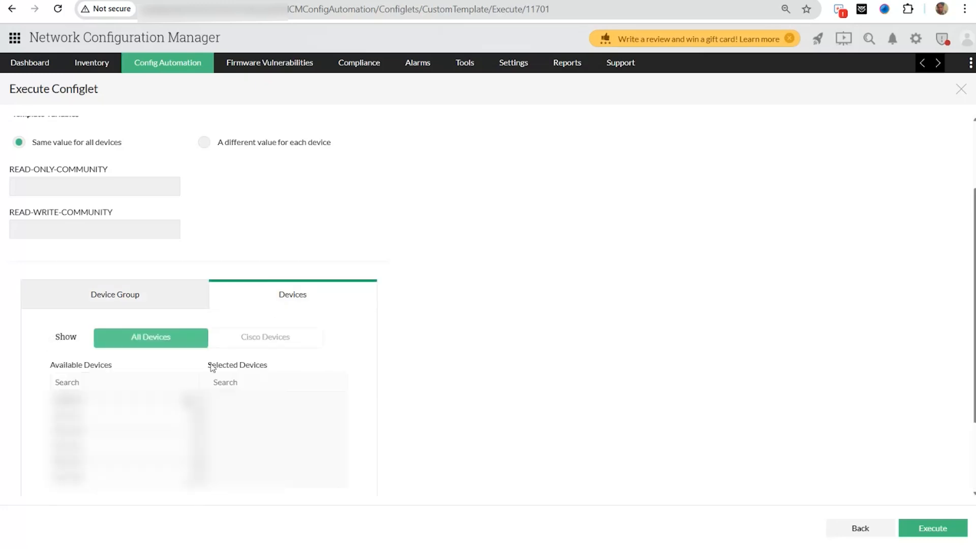
pyautogui.click(143, 415)
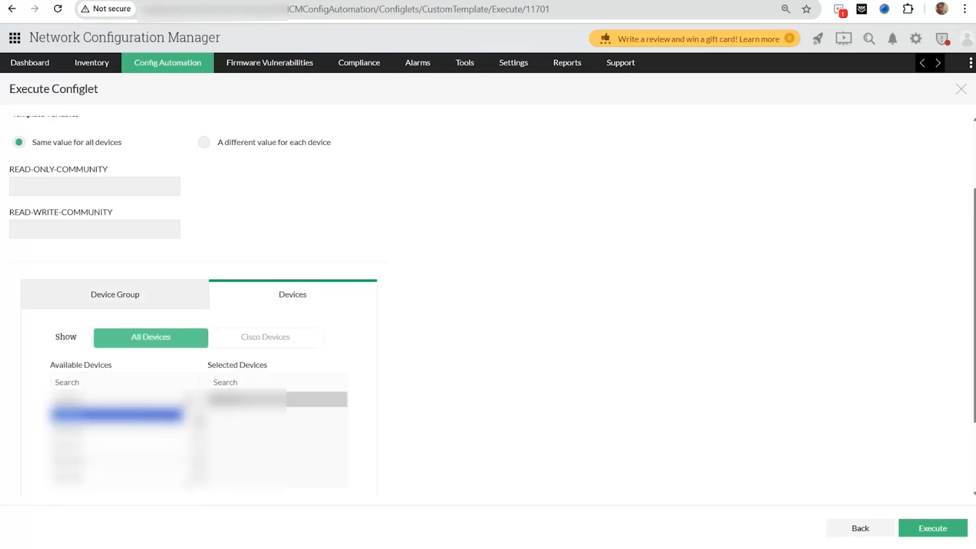
pyautogui.doubleClick(142, 415)
pyautogui.doubleClick(142, 415)
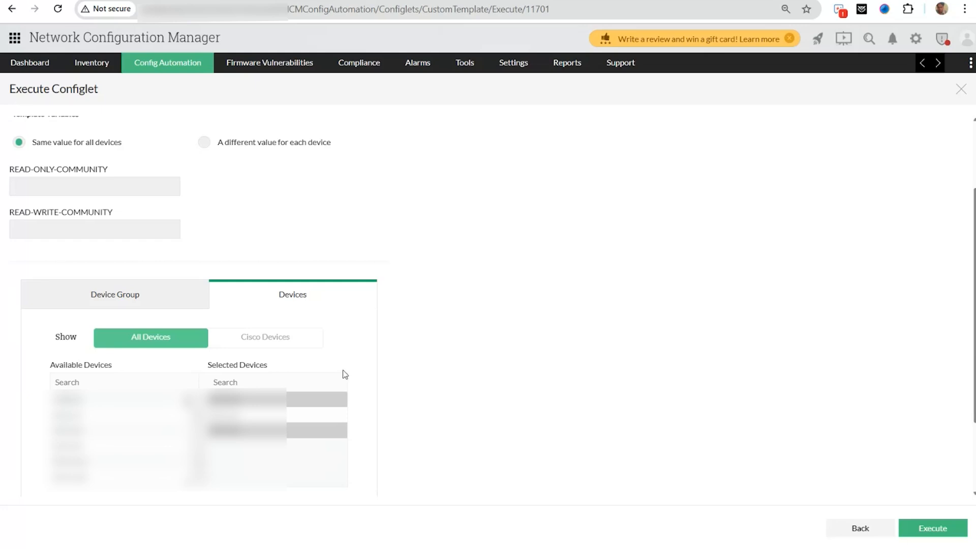
pyautogui.scroll(-2, 399, 373)
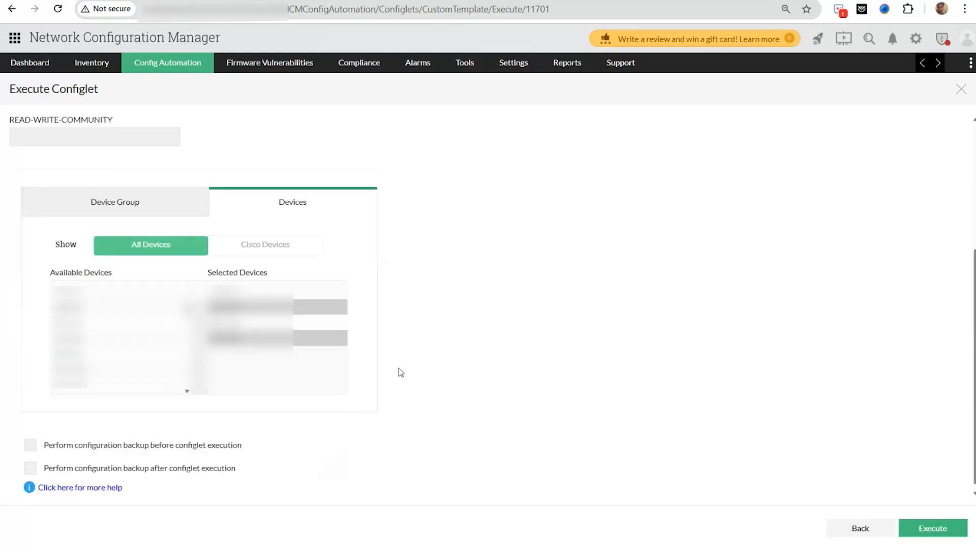
pyautogui.scroll(-1, 399, 372)
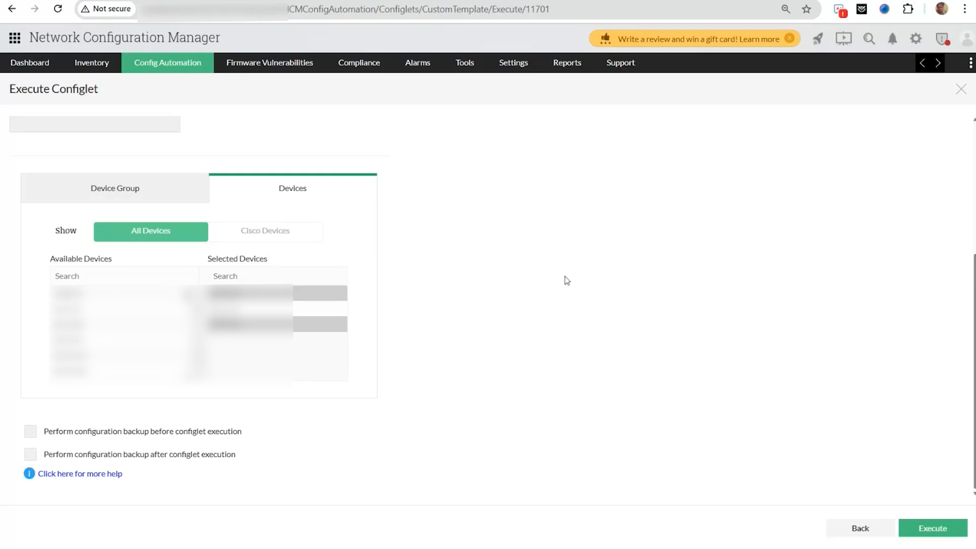
pyautogui.hotkey('alt', 'Left')
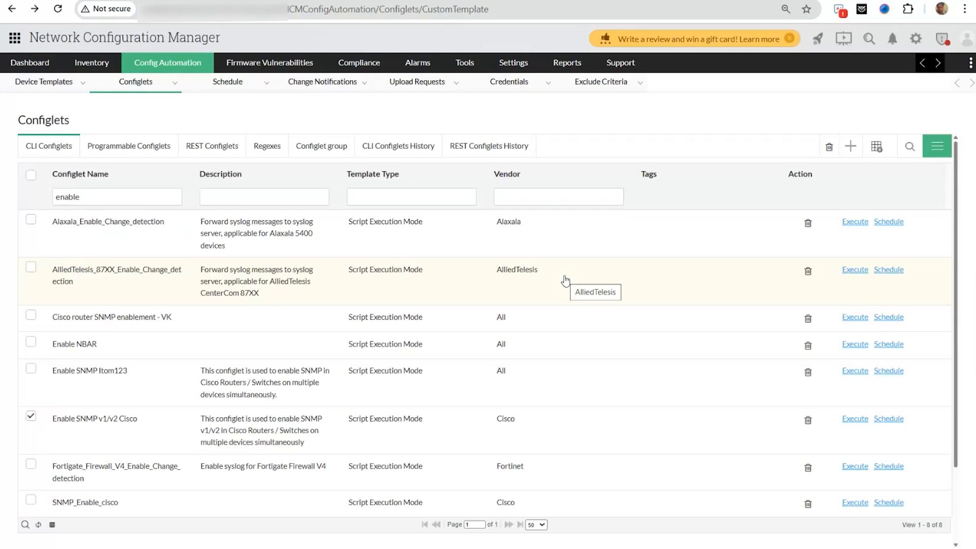
# - Show the Programmable Configlets list with its Arista and Cisco configlets
pyautogui.click(106, 152)
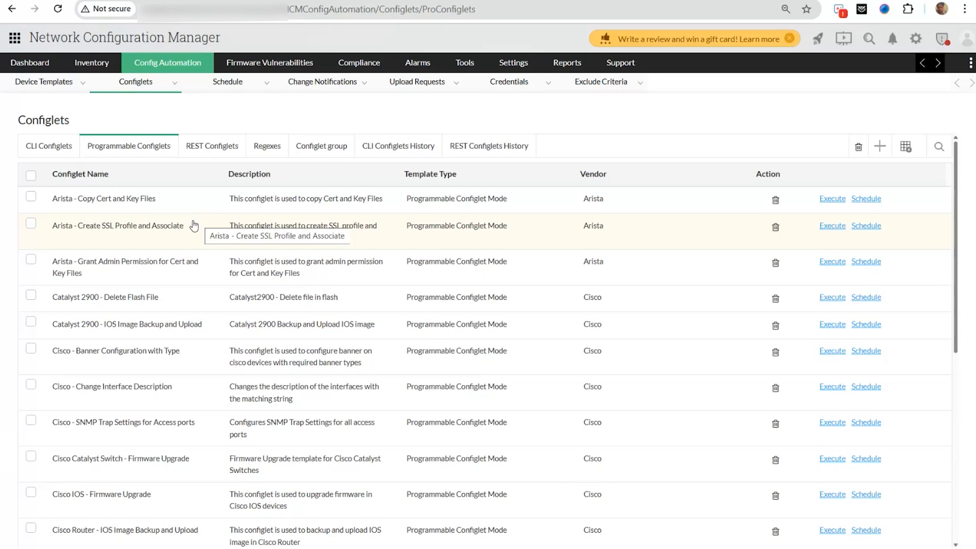
# - Open Cisco IOS - Firmware Upgrade, review its General step, and advance to Configlet Parameter
pyautogui.scroll(-1, 192, 305)
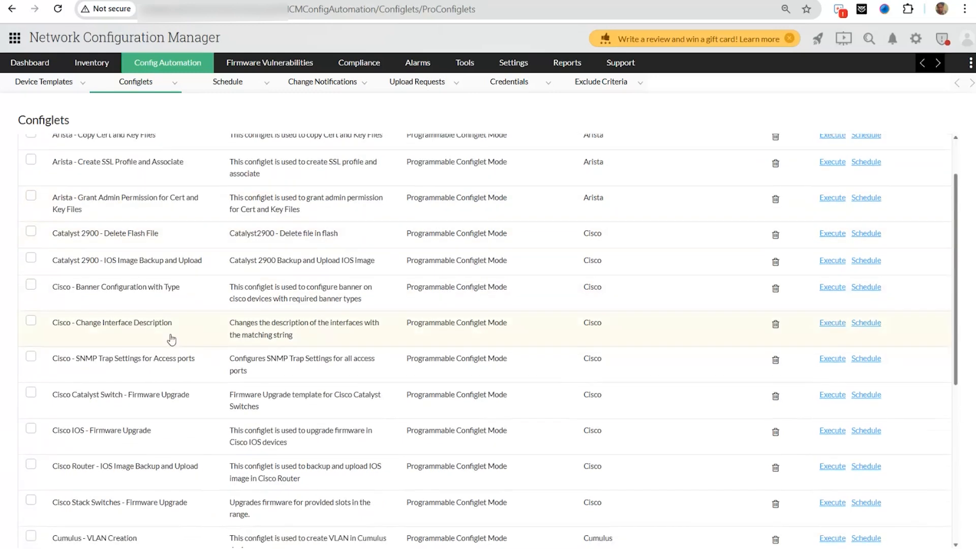
pyautogui.click(156, 447)
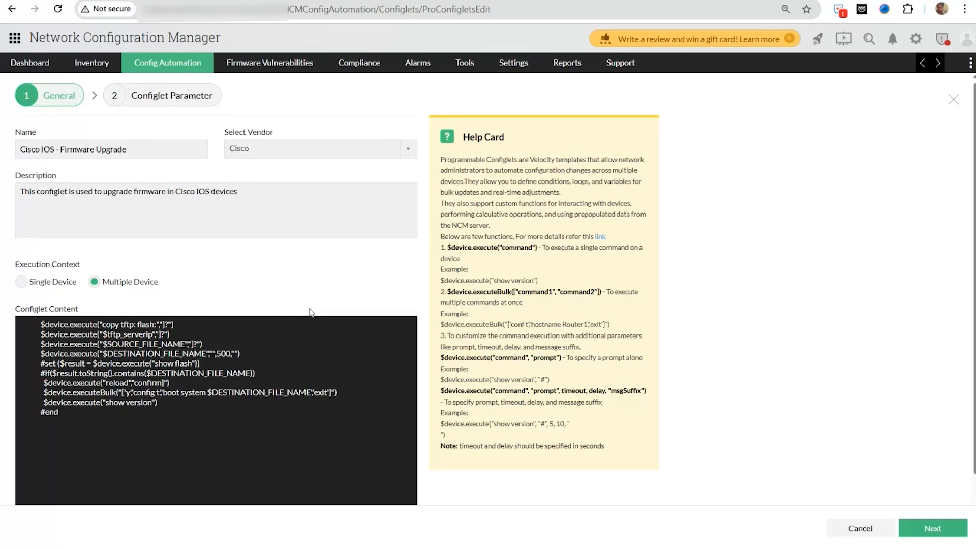
pyautogui.scroll(-2, 310, 311)
pyautogui.click(933, 534)
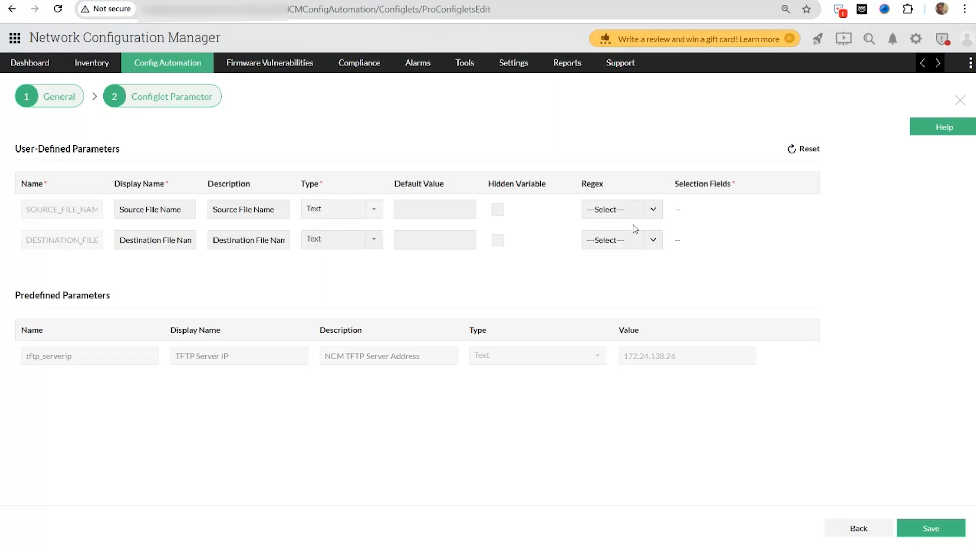
# - Check the source file parameter's Regex options, leave it at ---Select---, and switch to the slideshow
pyautogui.click(637, 205)
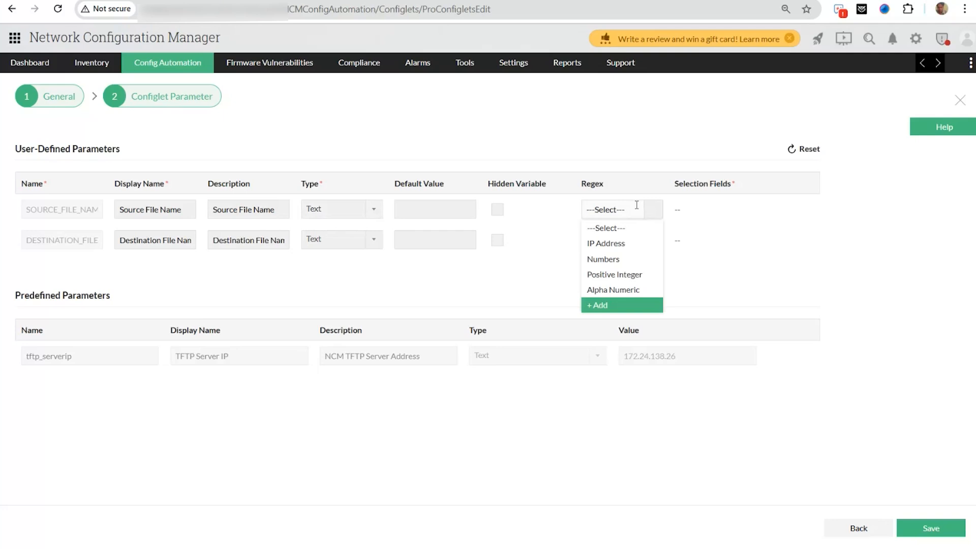
pyautogui.click(637, 205)
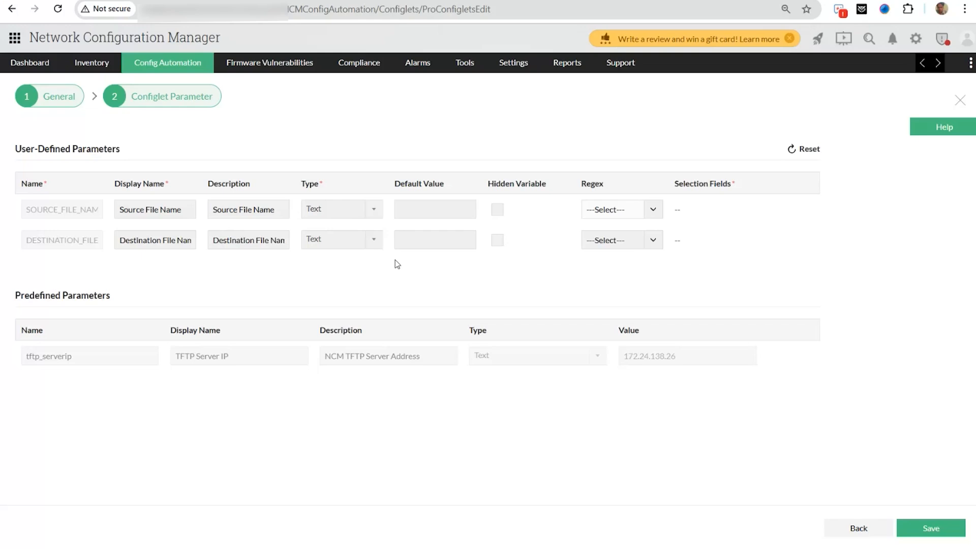
pyautogui.hotkey('alt', 'Tab')
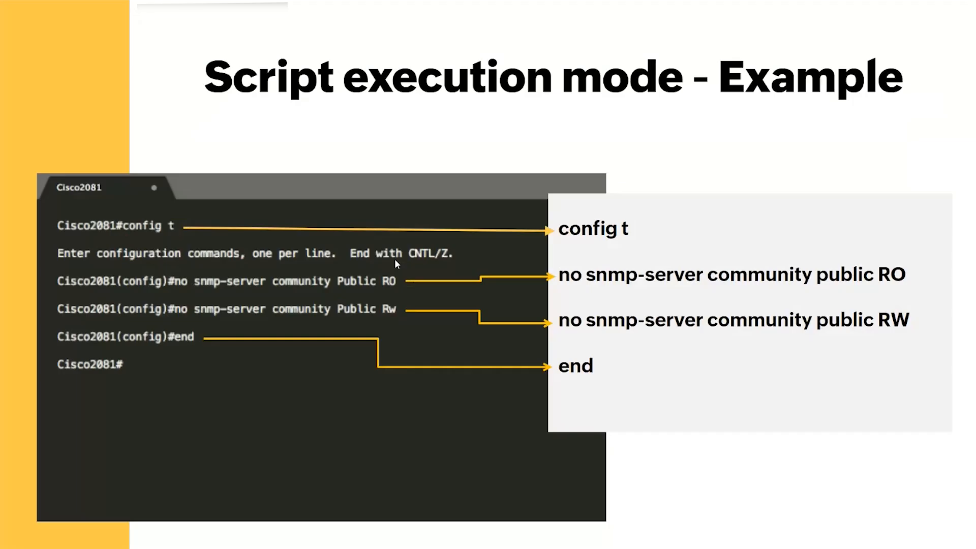
# - Step through the advanced script execution mode overview and example slides, then return to Network Configuration Manager
pyautogui.press('Right')
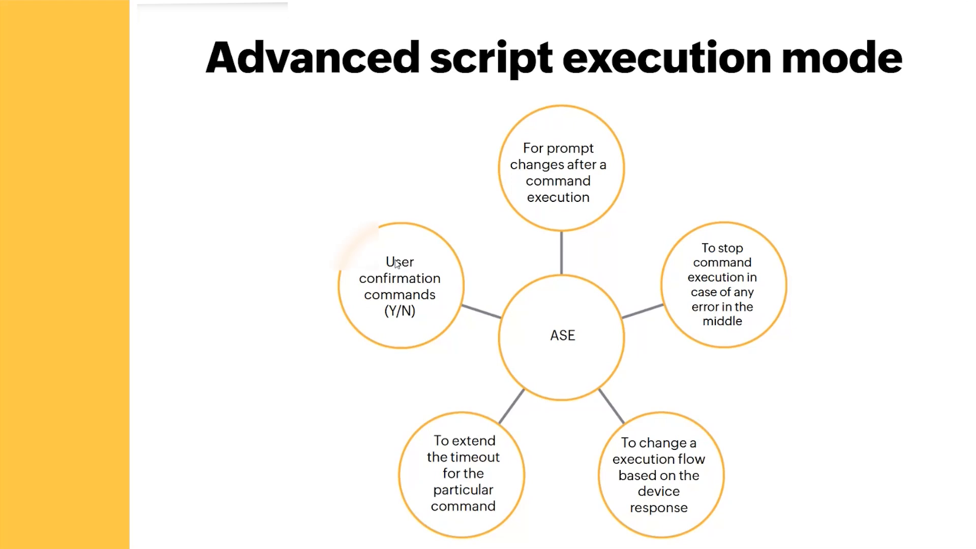
pyautogui.press('Right')
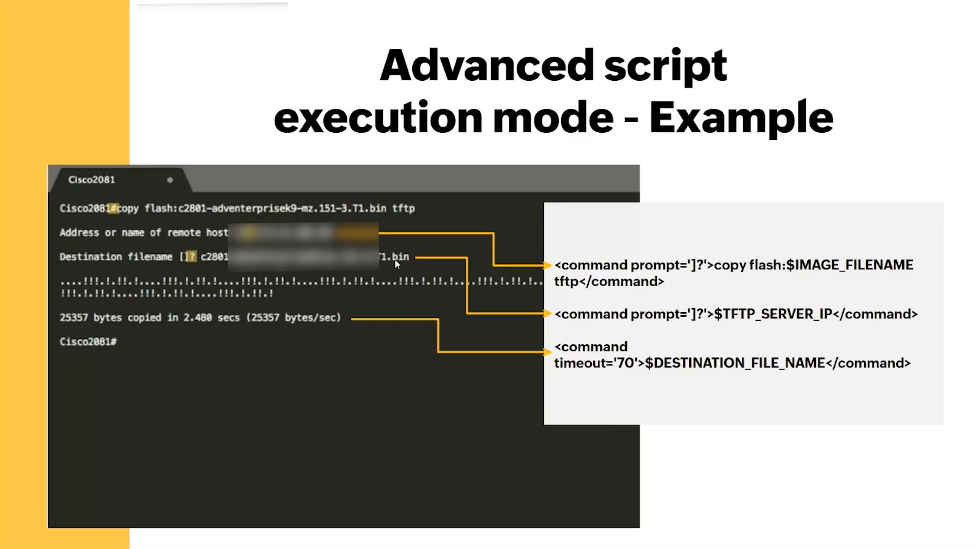
pyautogui.hotkey('alt', 'Tab')
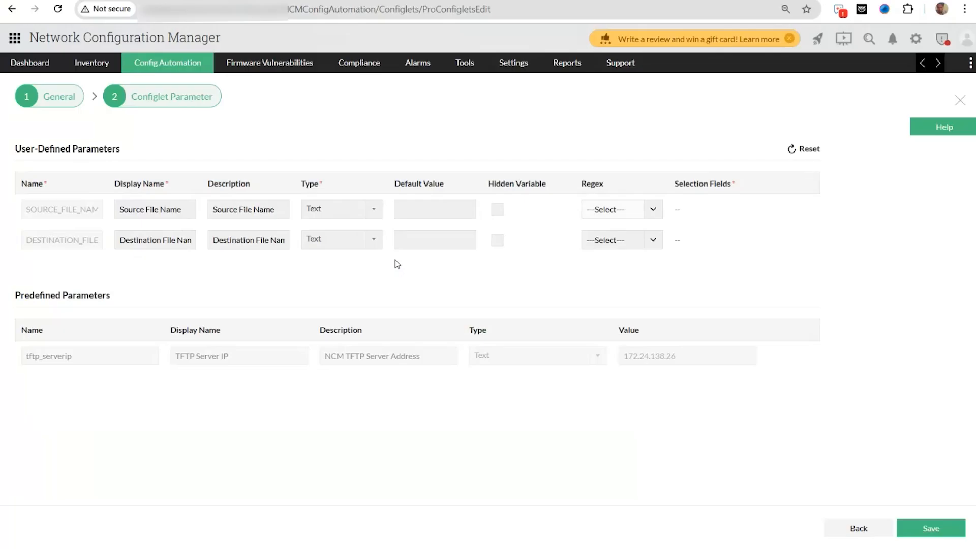
# - Filter CLI configlets by Template Type 'advanc' and open 001 Update Host Name Cisco
pyautogui.hotkey('alt', 'Left')
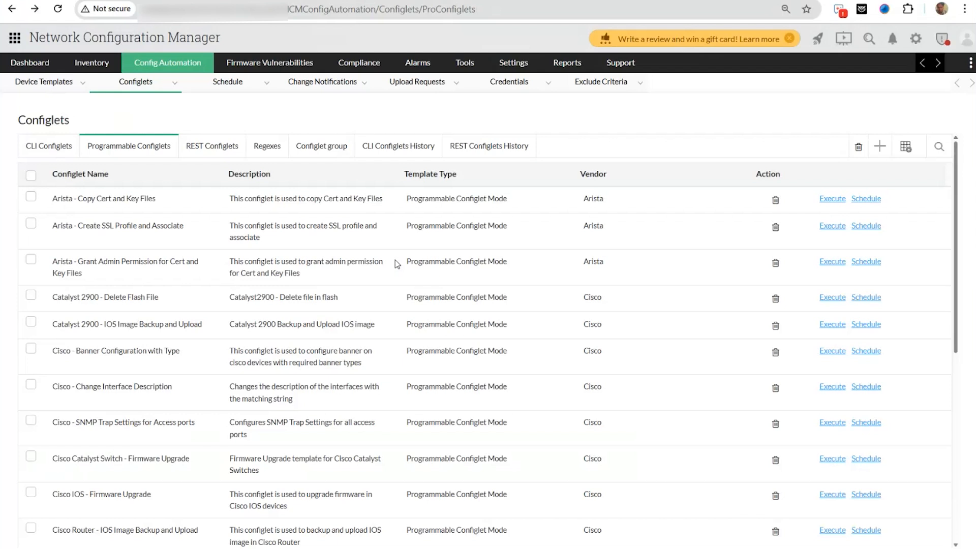
pyautogui.click(51, 146)
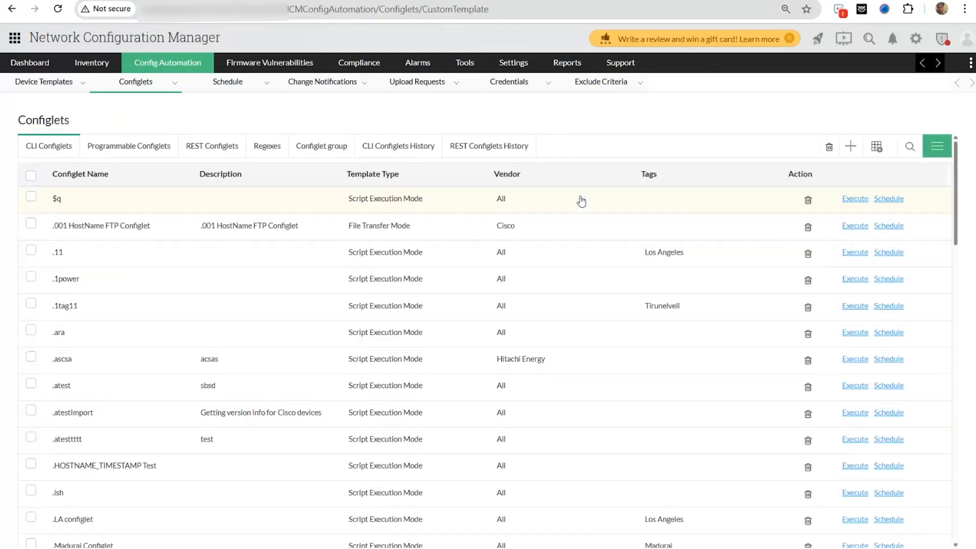
pyautogui.click(901, 153)
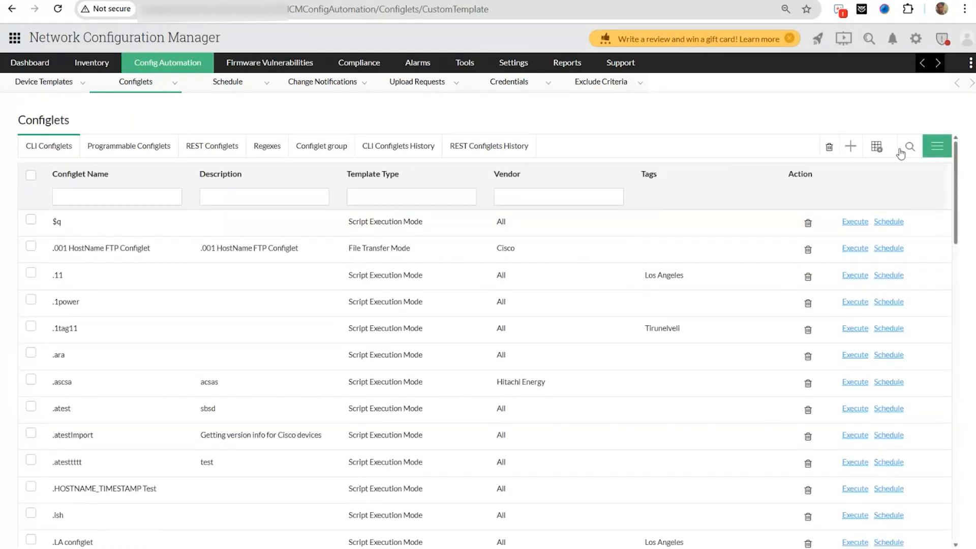
pyautogui.click(428, 198)
pyautogui.write('advan')
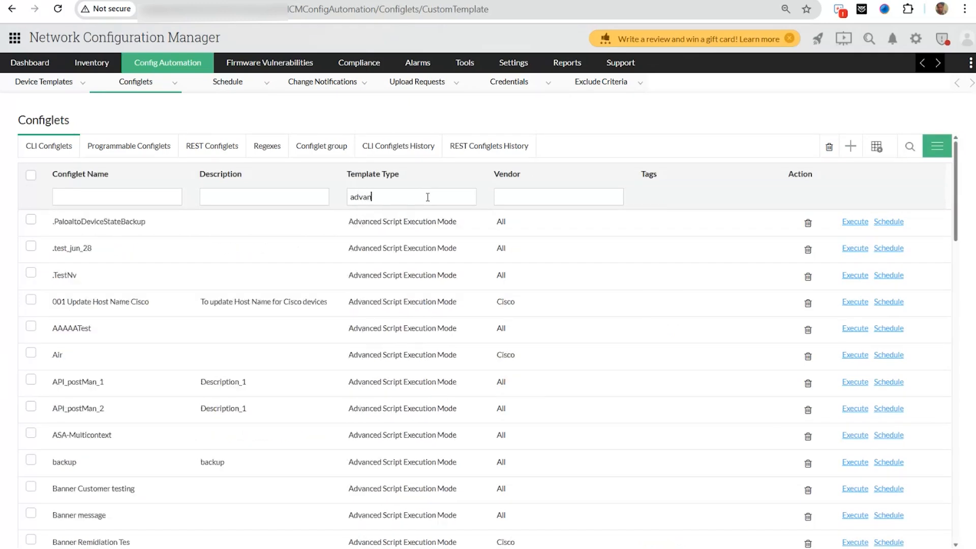
pyautogui.write('c')
pyautogui.click(173, 303)
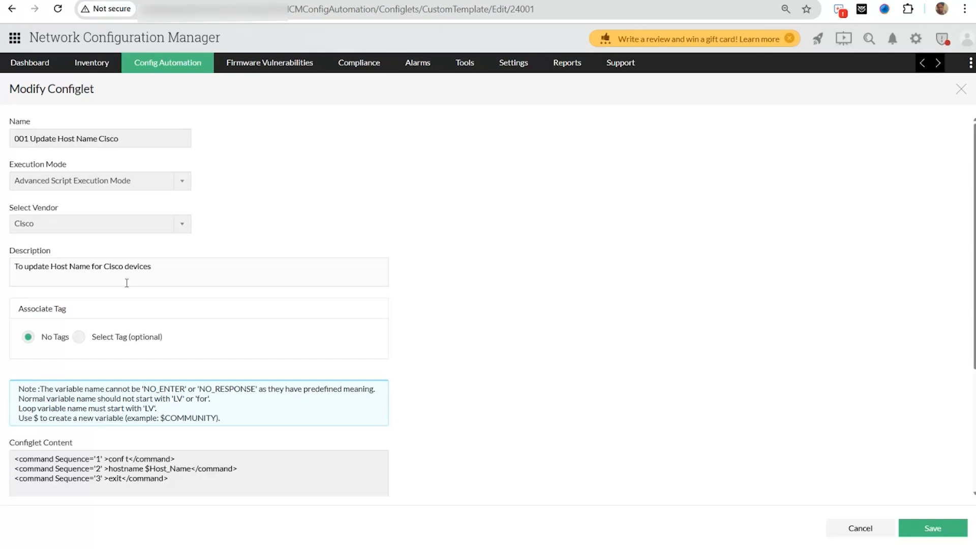
pyautogui.scroll(-1, 127, 282)
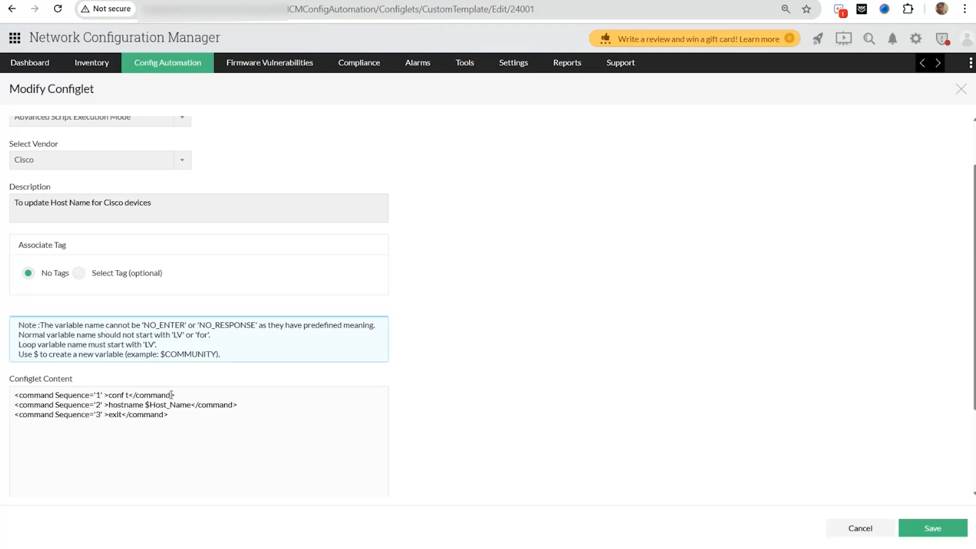
pyautogui.scroll(-1, 171, 393)
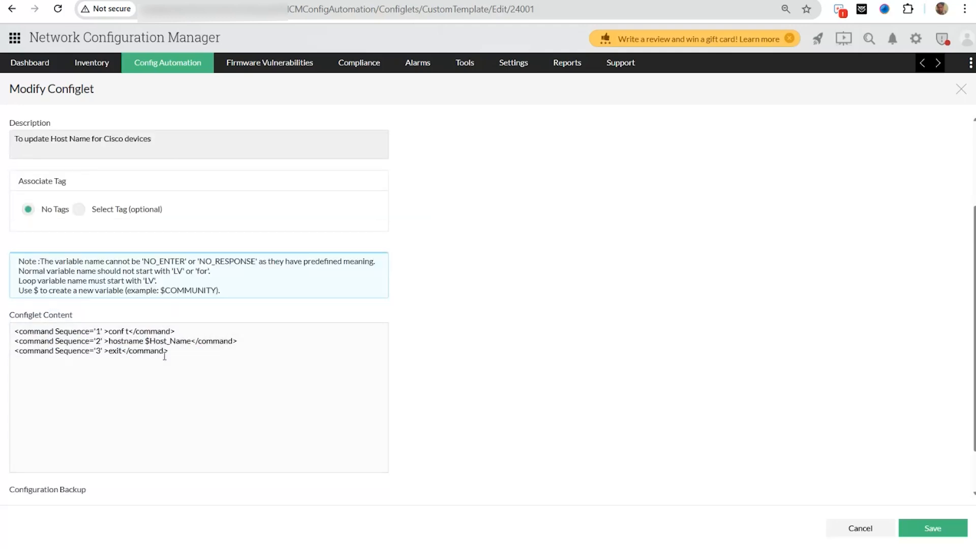
pyautogui.scroll(-1, 163, 351)
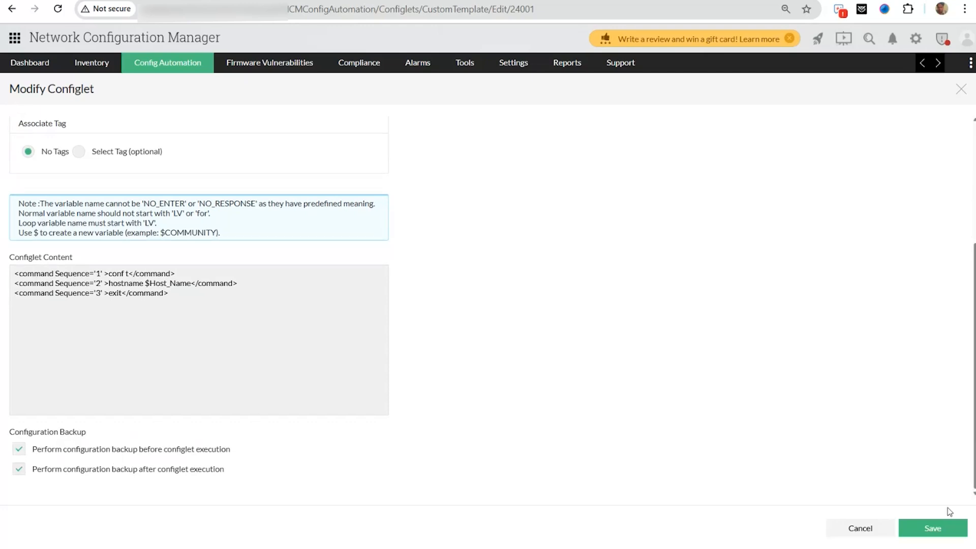
pyautogui.click(857, 527)
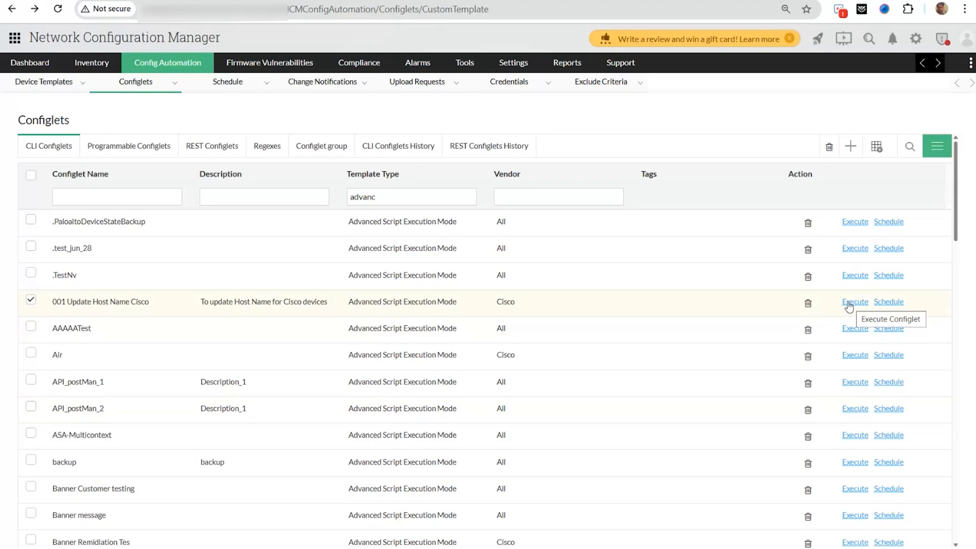
# - Create schedule 'test' for 001 Update Host Name Cisco on Branch Devices, then return to the configlets list
pyautogui.click(891, 305)
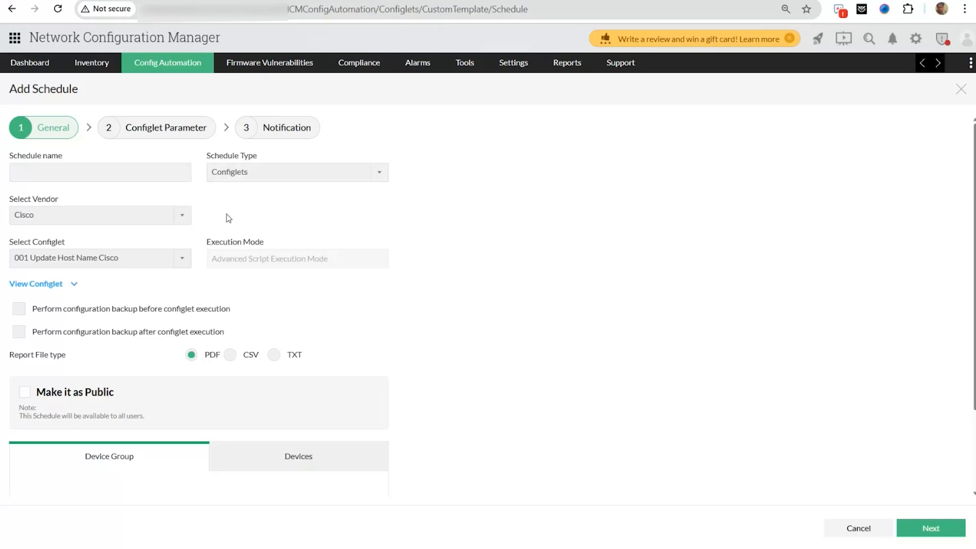
pyautogui.click(106, 177)
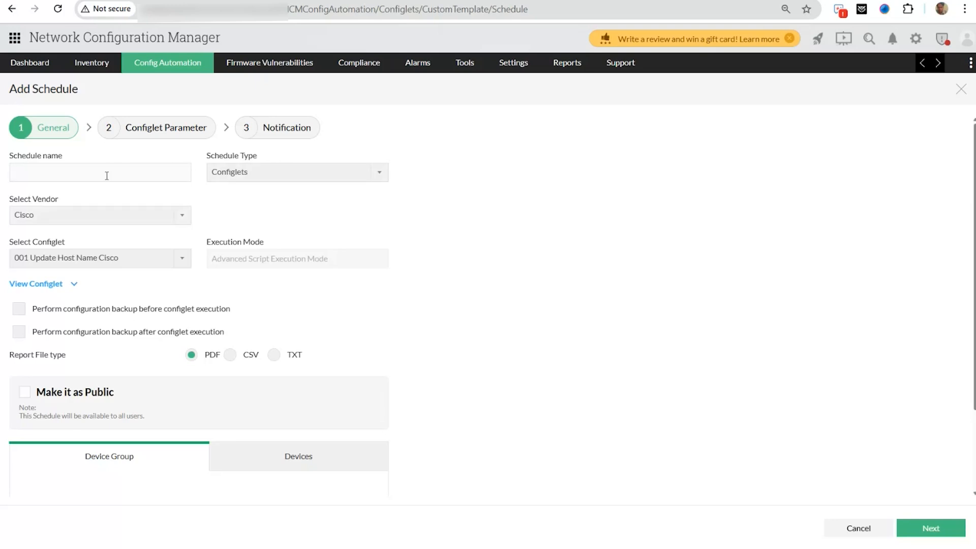
pyautogui.write('test')
pyautogui.scroll(-2, 277, 360)
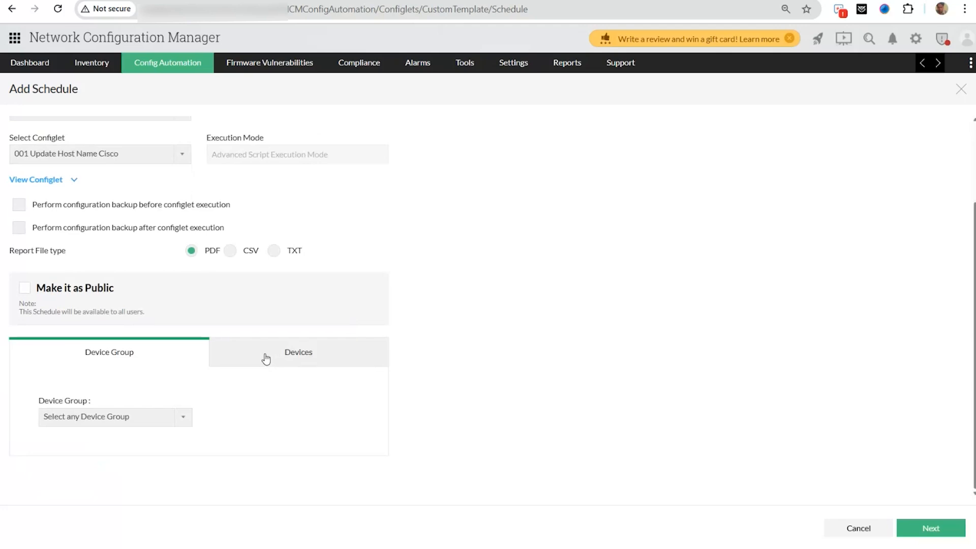
pyautogui.click(116, 419)
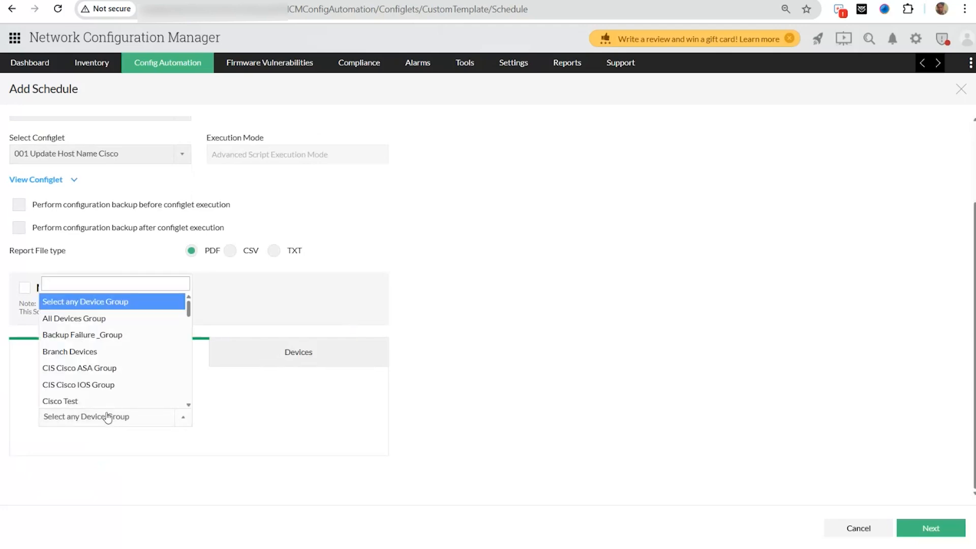
pyautogui.click(95, 356)
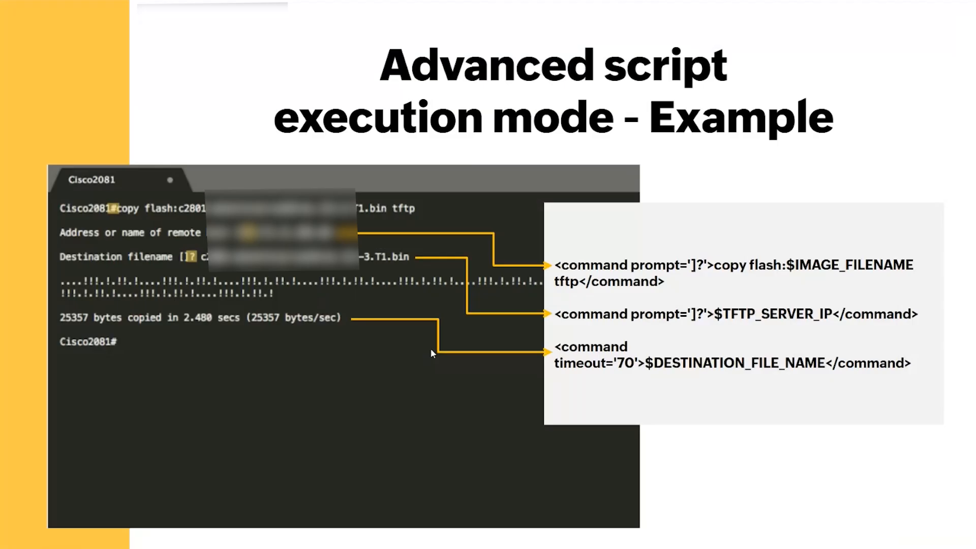
pyautogui.press('Right')
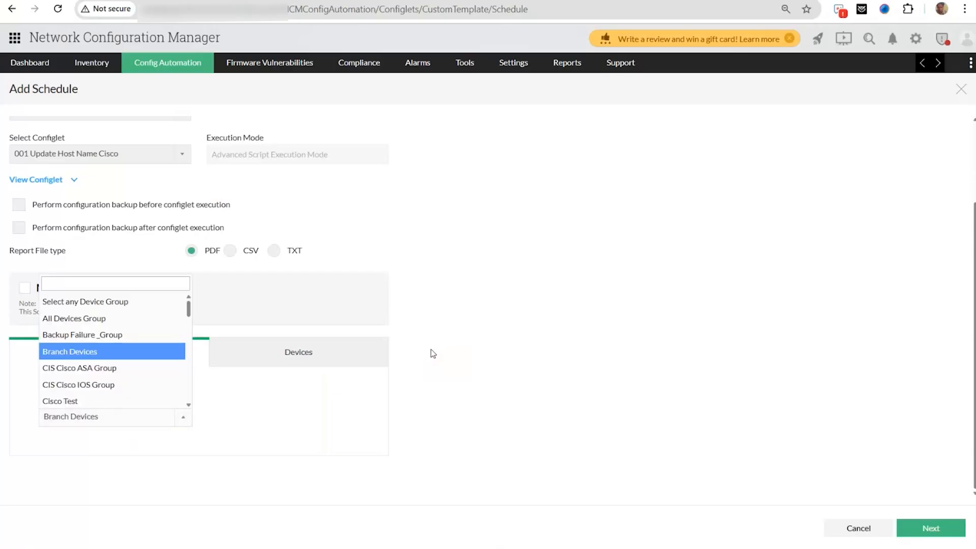
pyautogui.hscroll(-5, 452, 280)
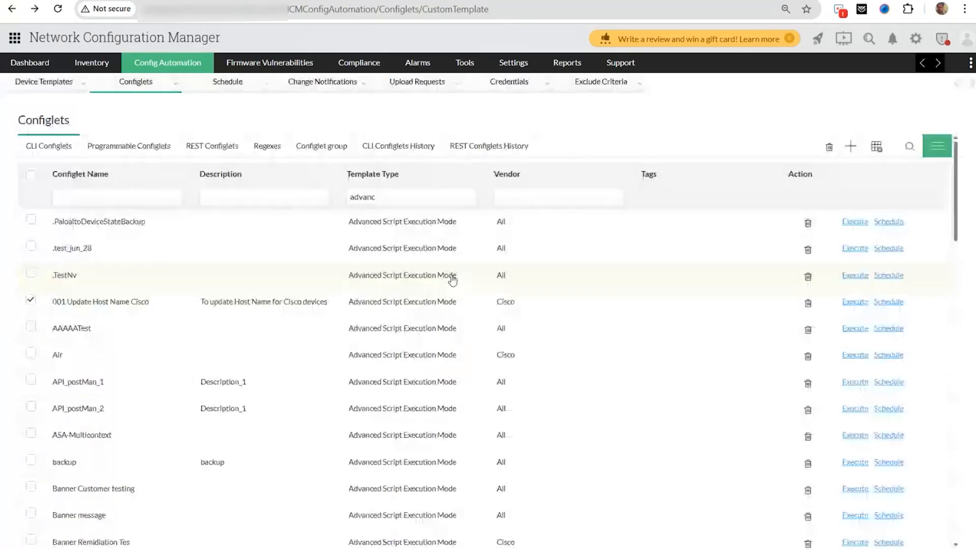
# - Clear the Template Type filter, filter names by 'cisco', and open Cisco IOS Firmware upgrade
pyautogui.click(394, 199)
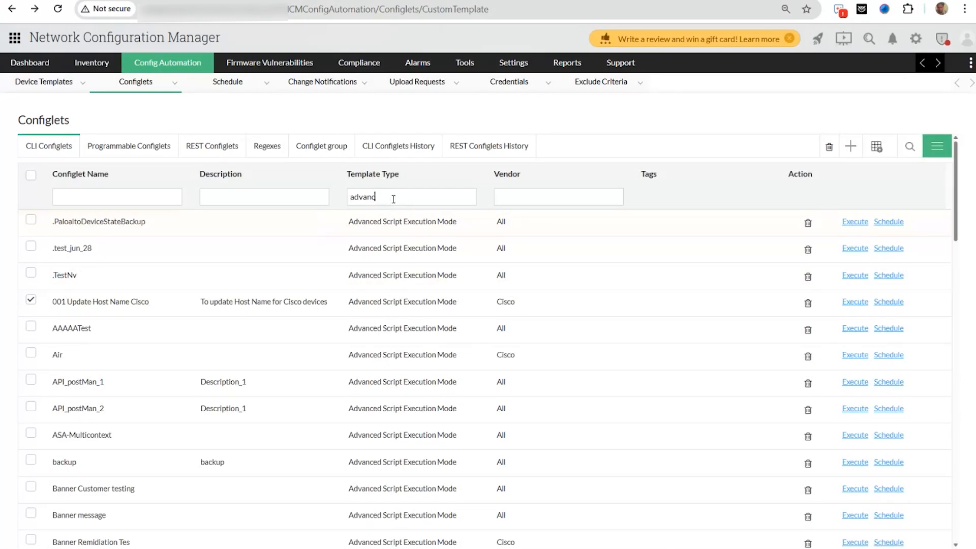
pyautogui.press('BackSpace')
pyautogui.press('BackSpace')
pyautogui.press('BackSpace')
pyautogui.press('BackSpace')
pyautogui.press('BackSpace')
pyautogui.press('BackSpace')
pyautogui.click(169, 195)
pyautogui.write('cl')
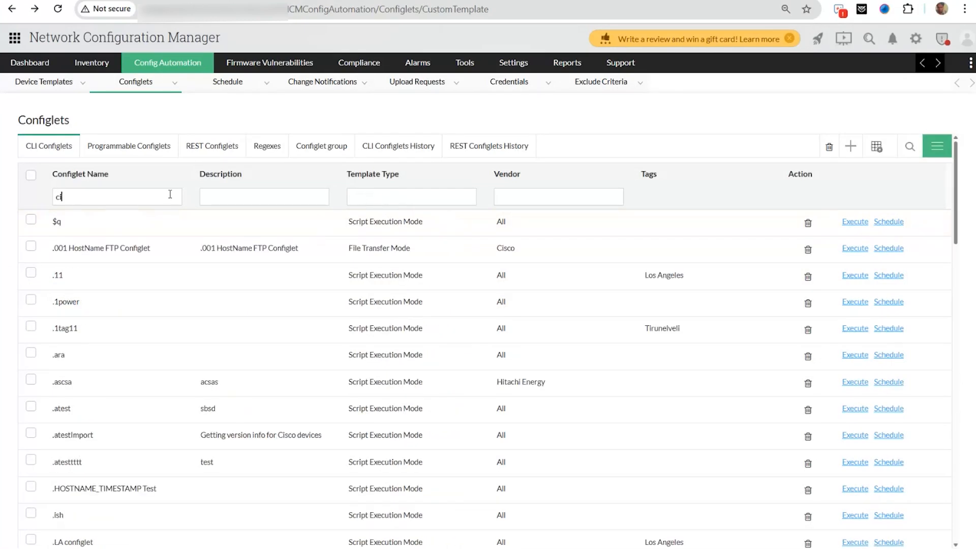
pyautogui.write('sc')
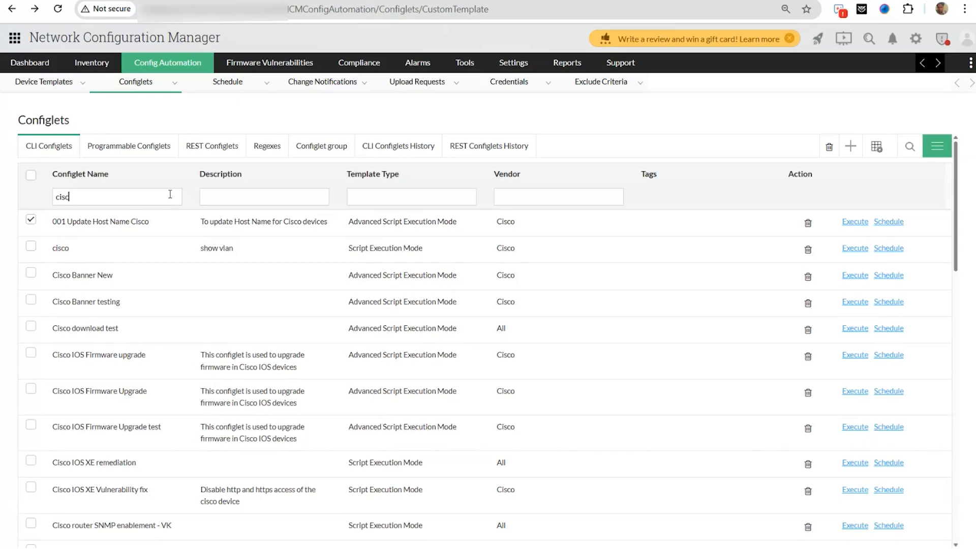
pyautogui.write('o')
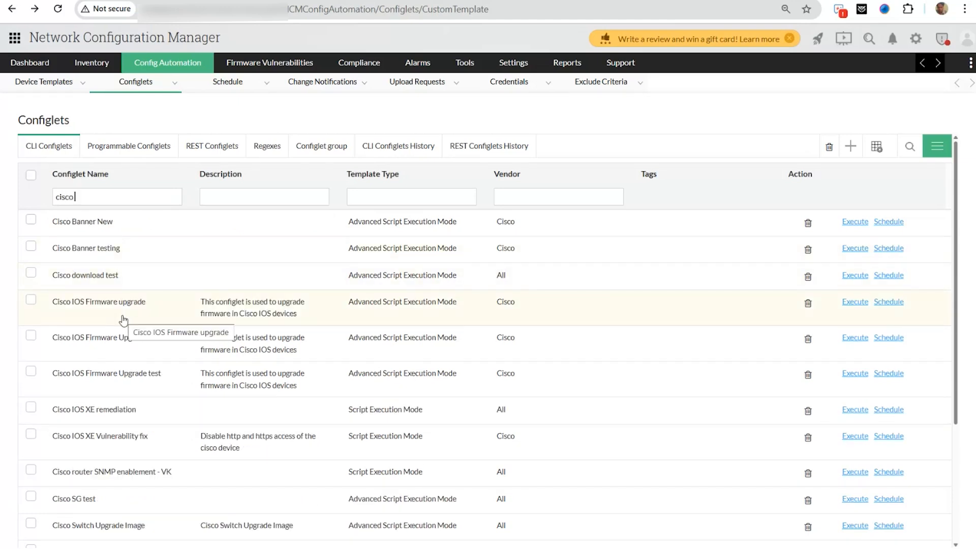
pyautogui.click(123, 319)
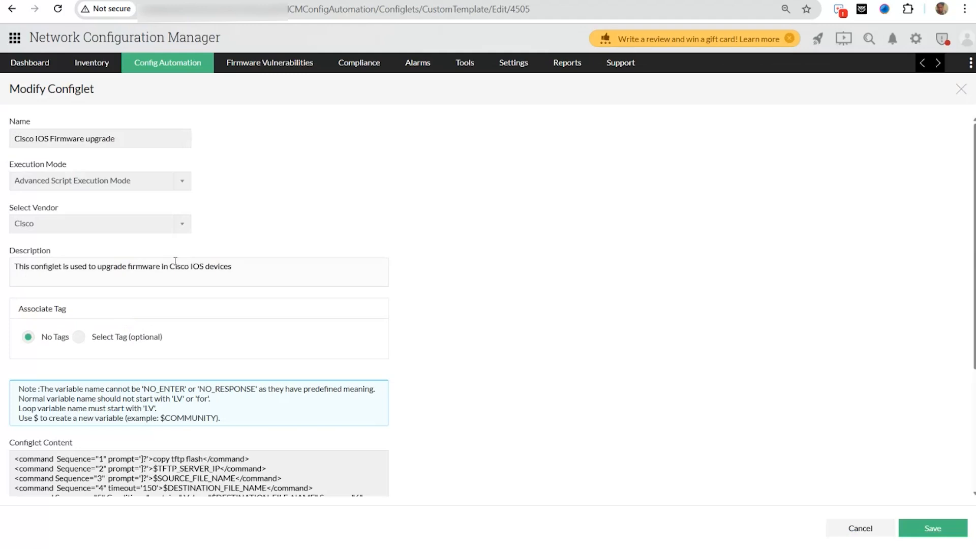
# - Review the firmware upgrade configlet's commands, then bring up the File transfer mode slide
pyautogui.scroll(-2, 176, 265)
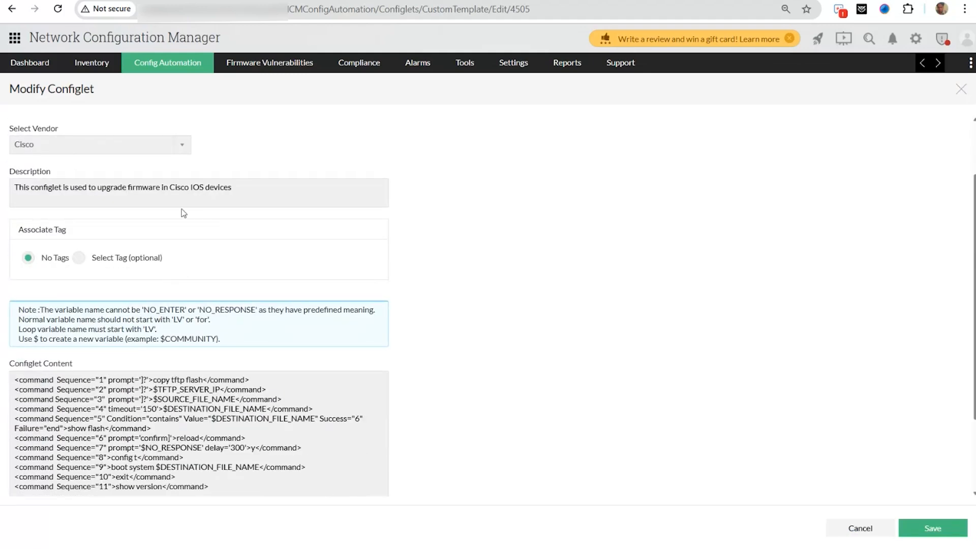
pyautogui.scroll(2, 183, 212)
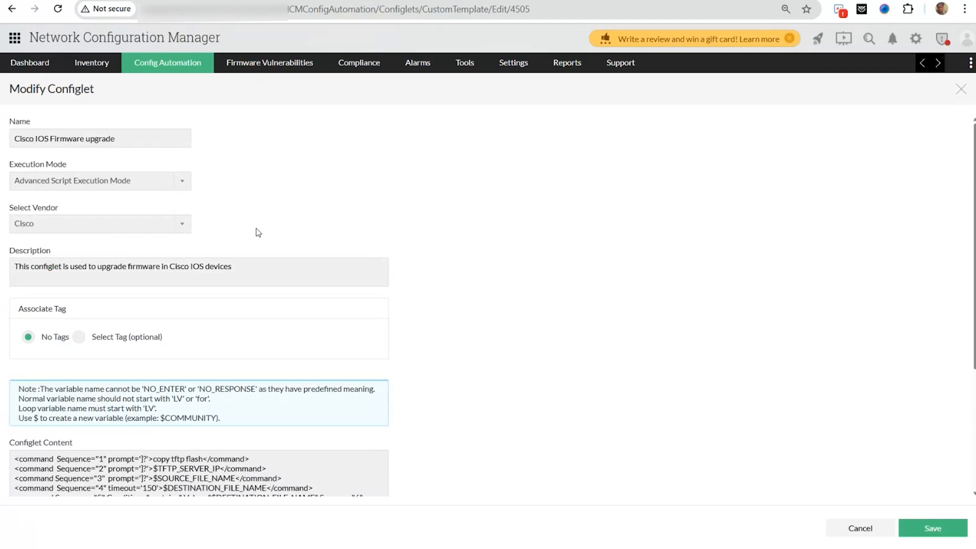
pyautogui.scroll(-5, 259, 232)
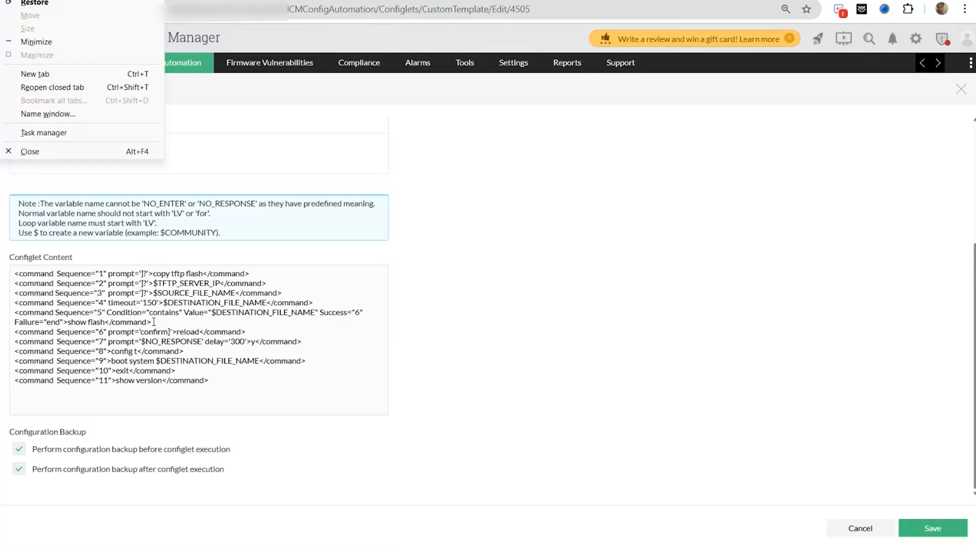
pyautogui.click(532, 428)
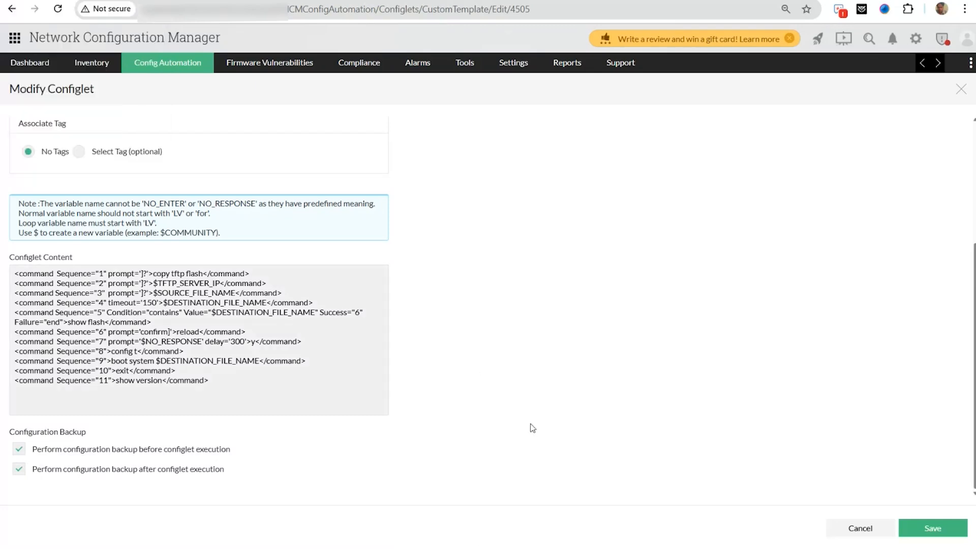
pyautogui.hotkey('alt', 'Tab')
pyautogui.press('Right')
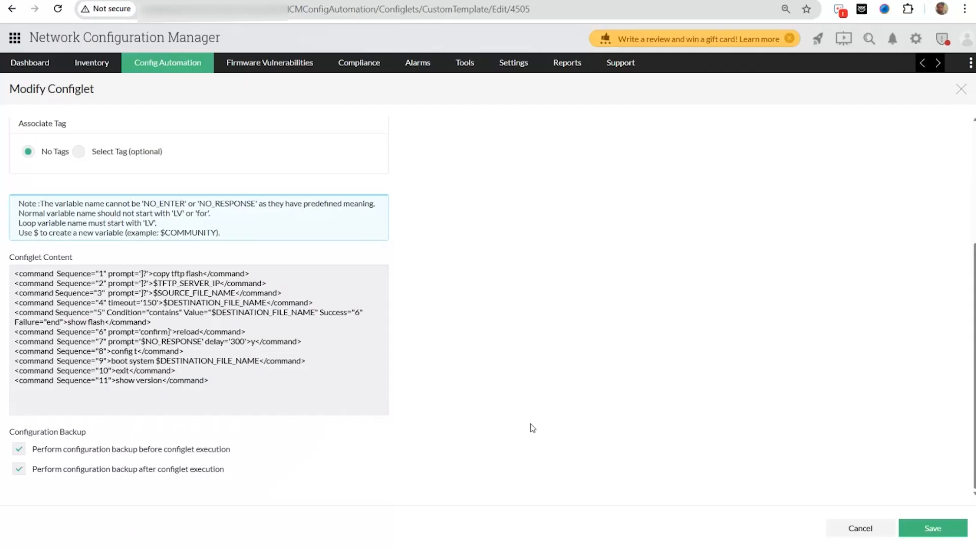
# - Filter configlets by Template Type 'file', clear the name filter, and open File transfer for Cisco
pyautogui.hotkey('alt', 'Left')
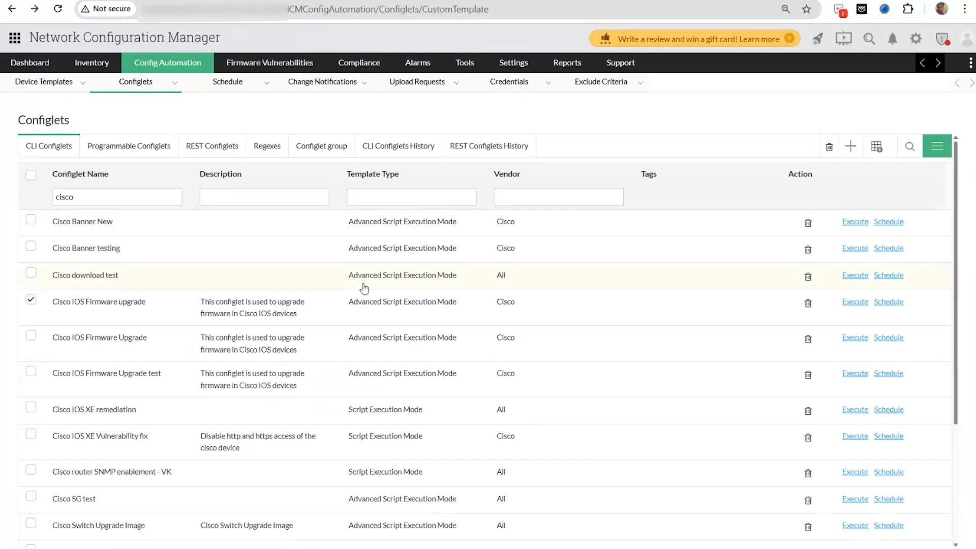
pyautogui.click(395, 198)
pyautogui.write('file')
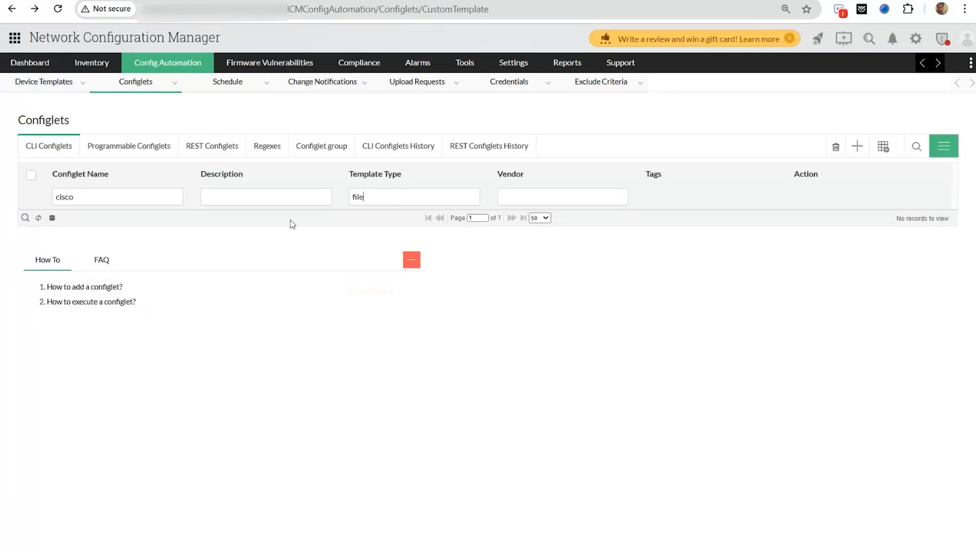
pyautogui.moveTo(158, 199); pyautogui.dragTo(2, 197)
pyautogui.press('BackSpace')
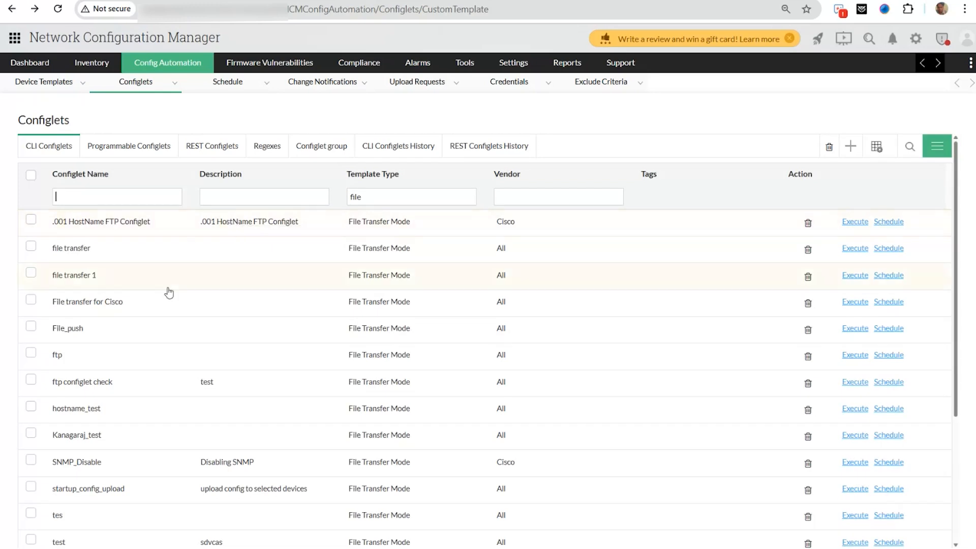
pyautogui.click(155, 301)
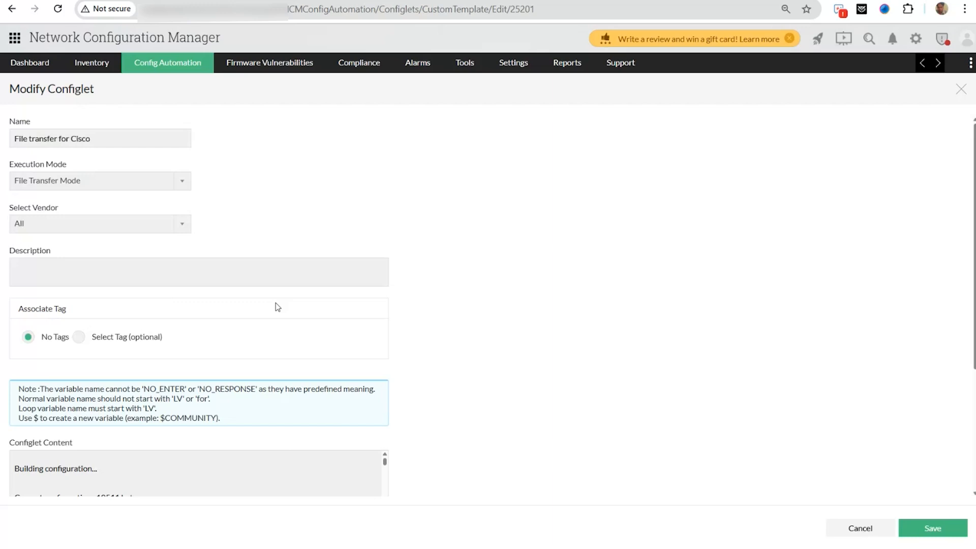
# - Save the File transfer for Cisco configlet after reviewing its content, then advance to the Configlets Execution slide
pyautogui.scroll(-4, 275, 303)
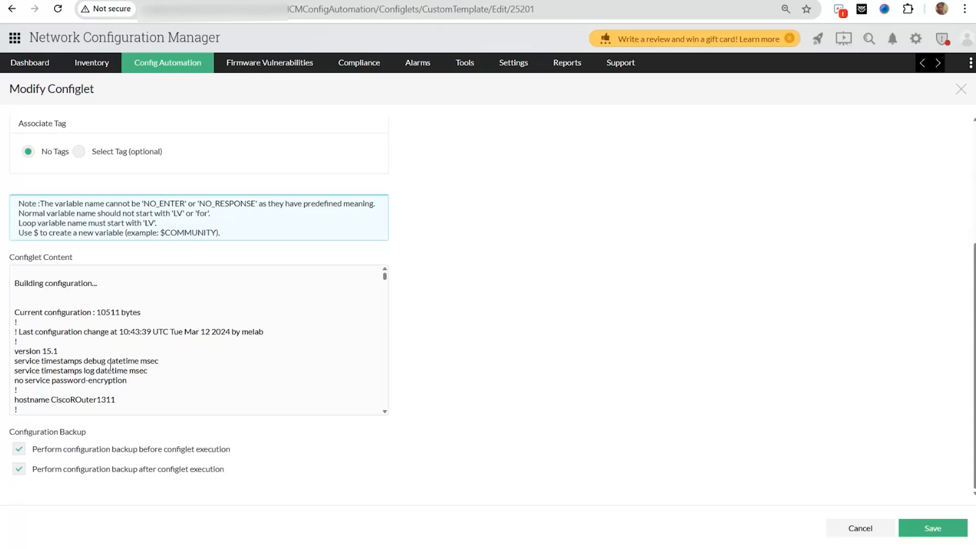
pyautogui.scroll(-3, 139, 292)
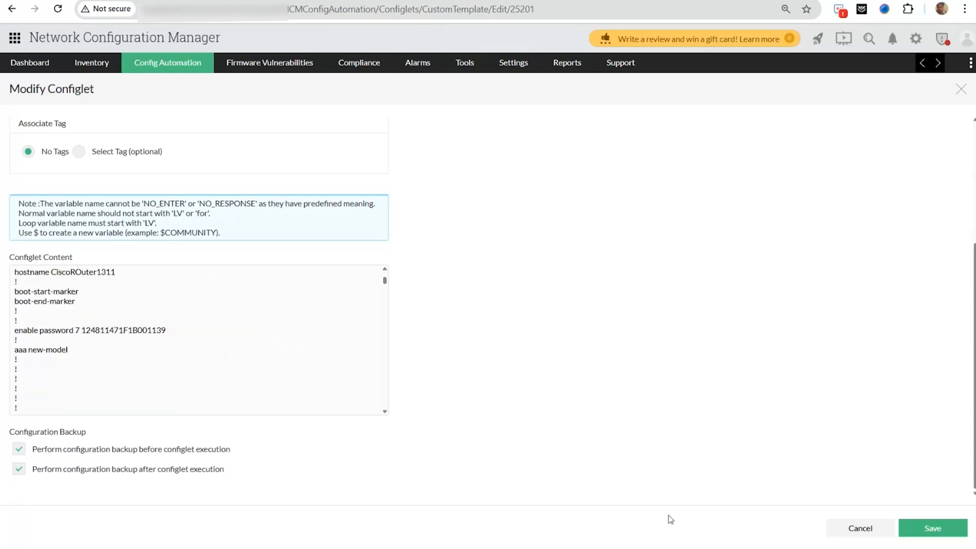
pyautogui.click(918, 534)
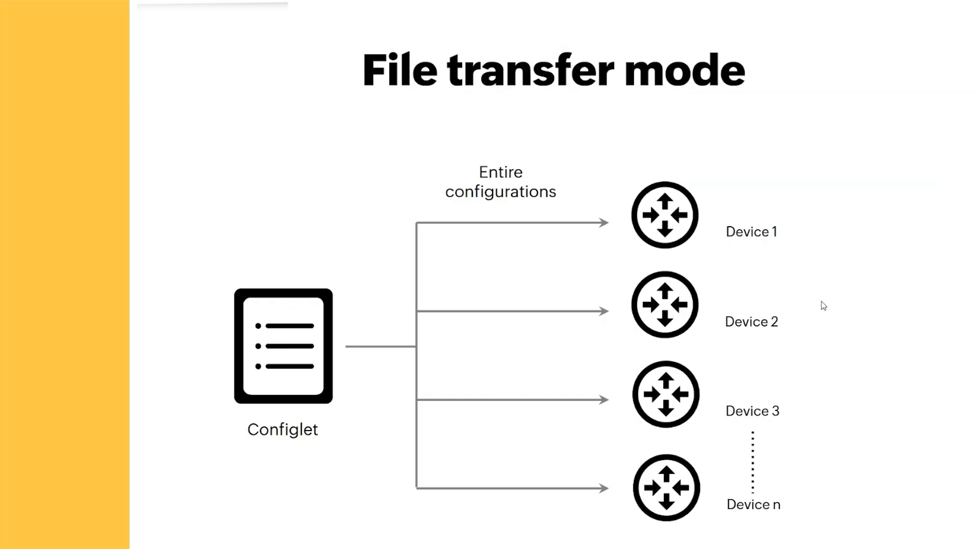
pyautogui.press('Right')
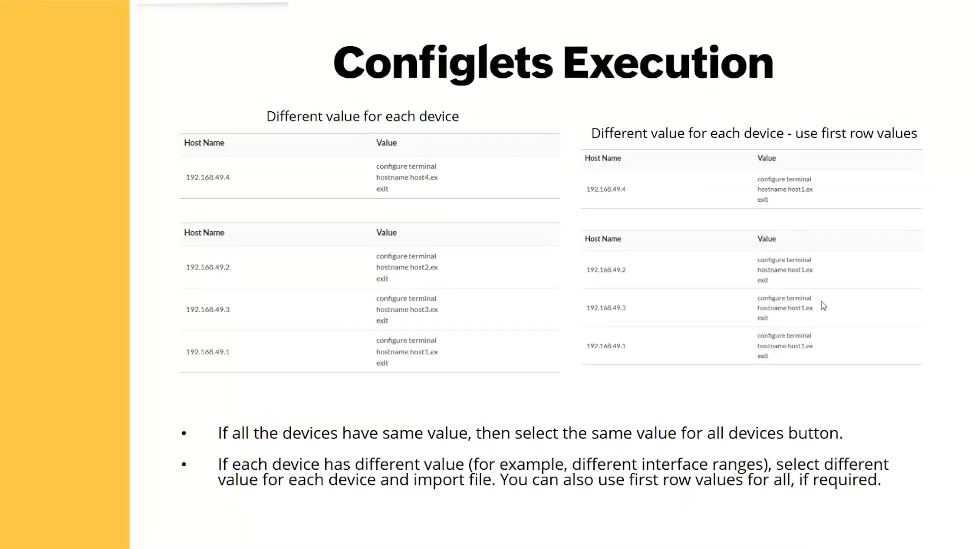
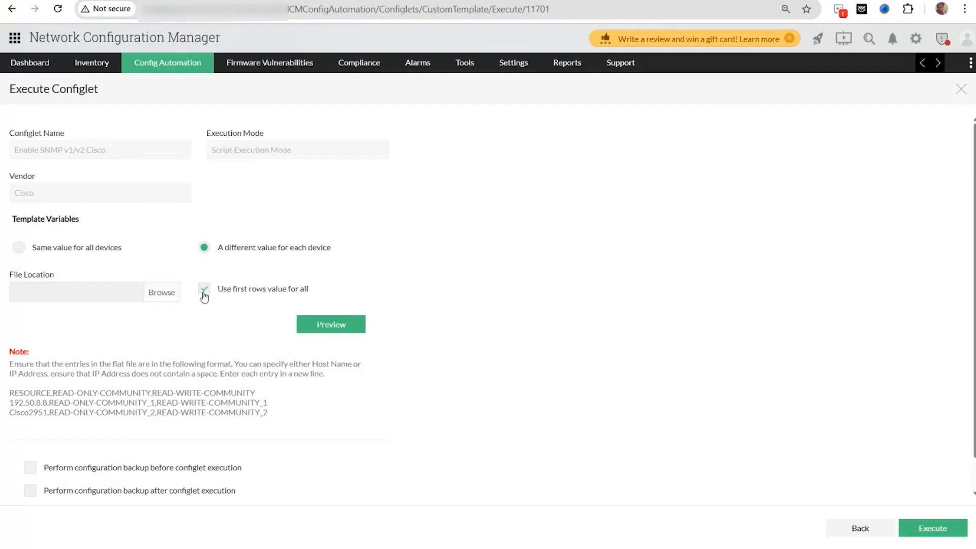
# - Open the Compliance page listing all 67 policies with their compliance percentages
pyautogui.click(369, 70)
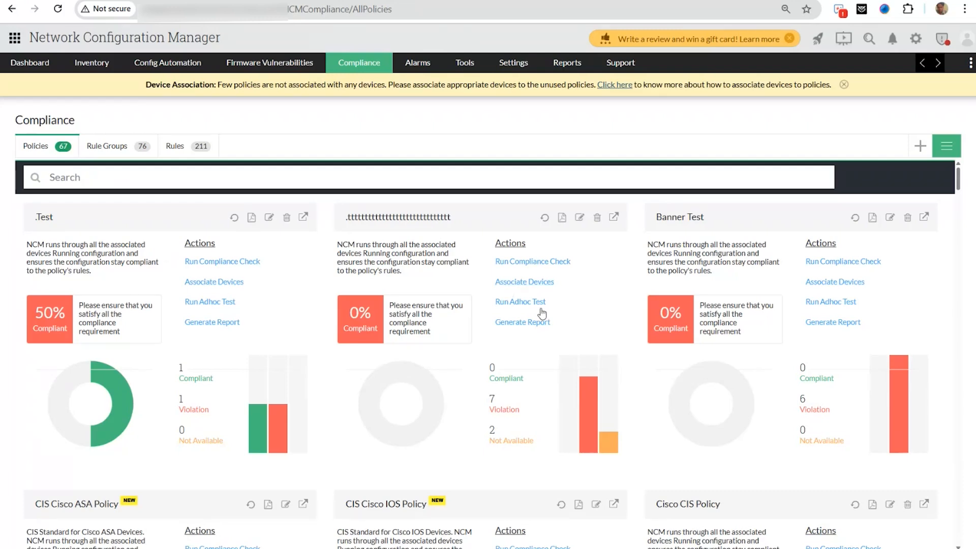
# - Scroll through the policy compliance cards, then show the Rules list of 211 rules
pyautogui.scroll(-5, 879, 384)
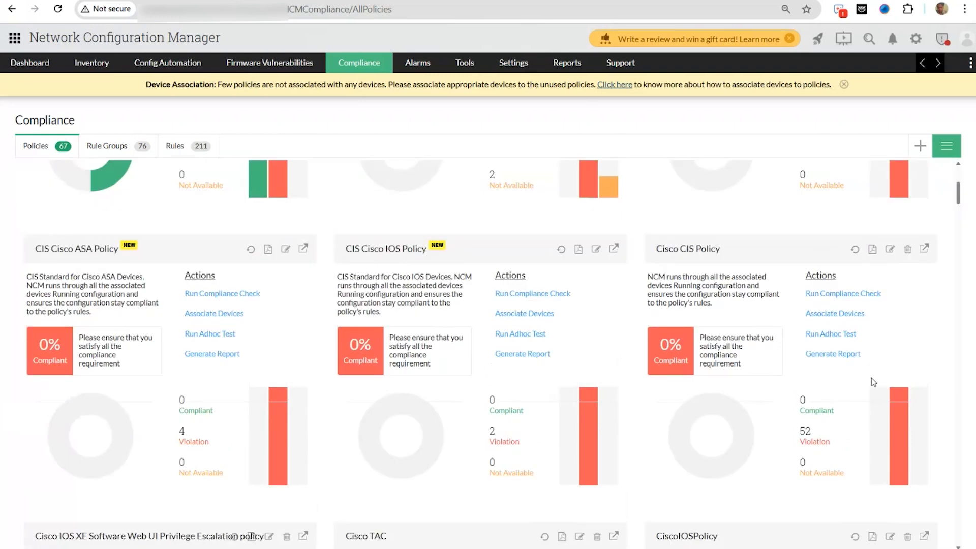
pyautogui.scroll(-9, 712, 407)
pyautogui.scroll(-10, 682, 401)
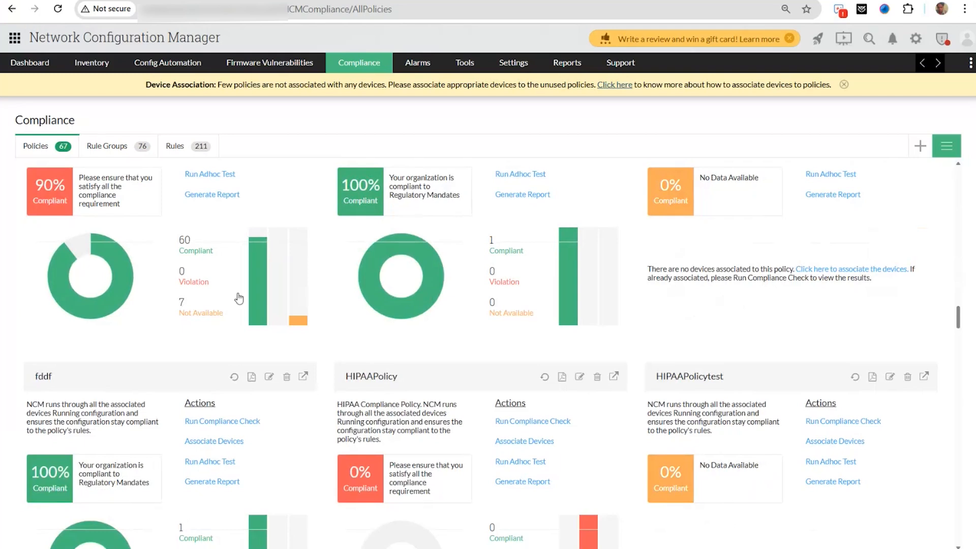
pyautogui.scroll(-7, 239, 300)
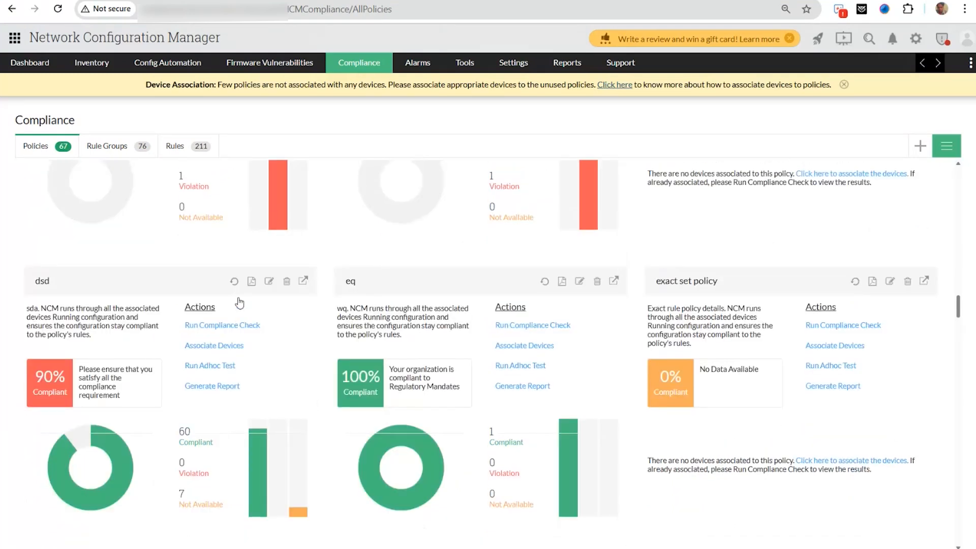
pyautogui.scroll(-3, 240, 302)
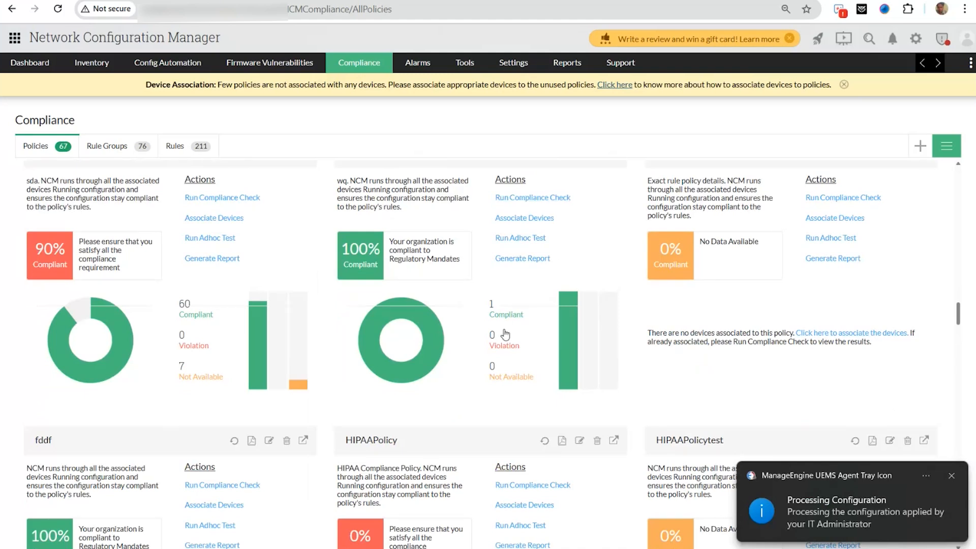
pyautogui.scroll(15, 318, 357)
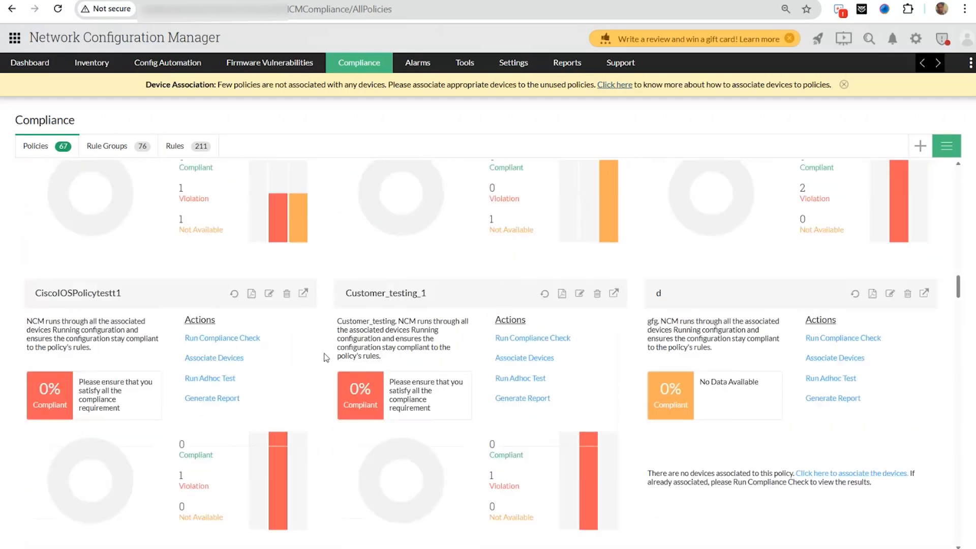
pyautogui.scroll(4, 318, 357)
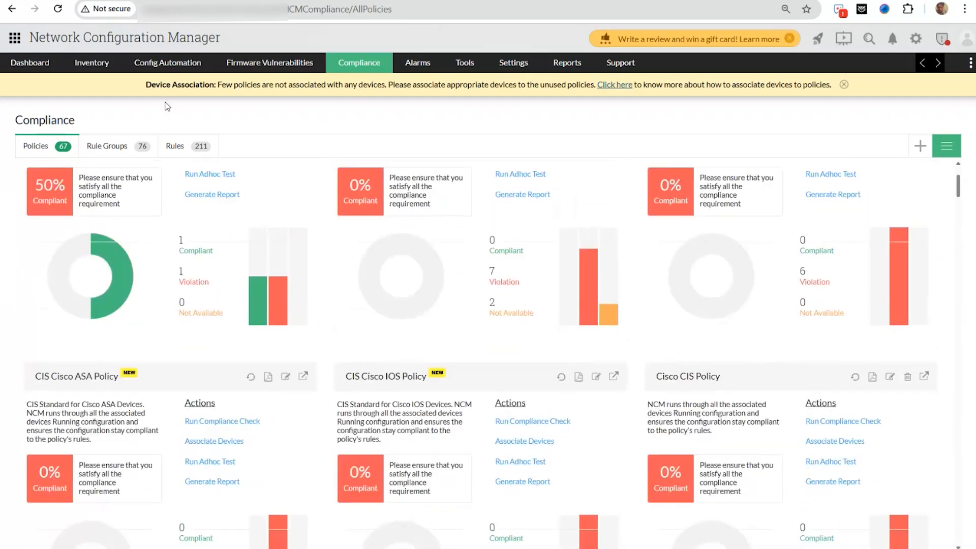
pyautogui.click(189, 146)
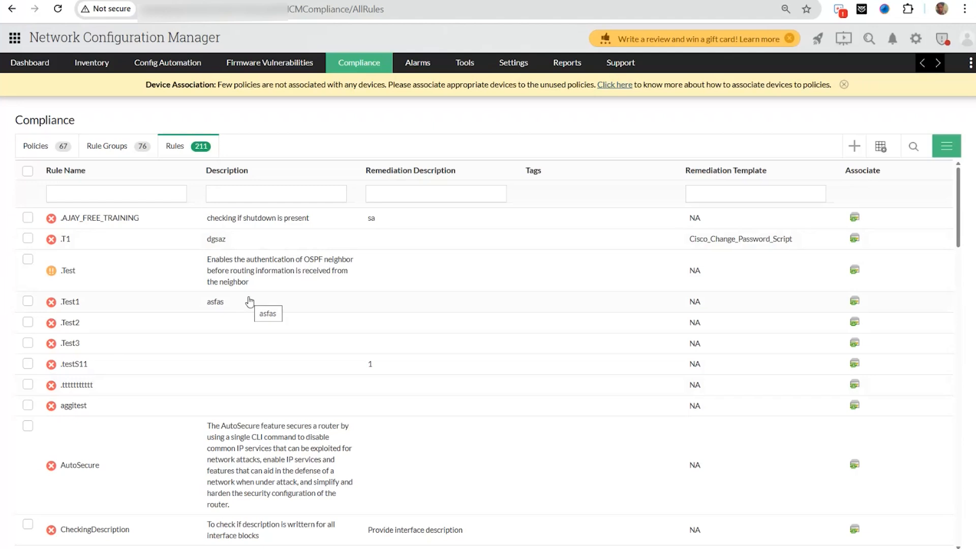
pyautogui.click(854, 146)
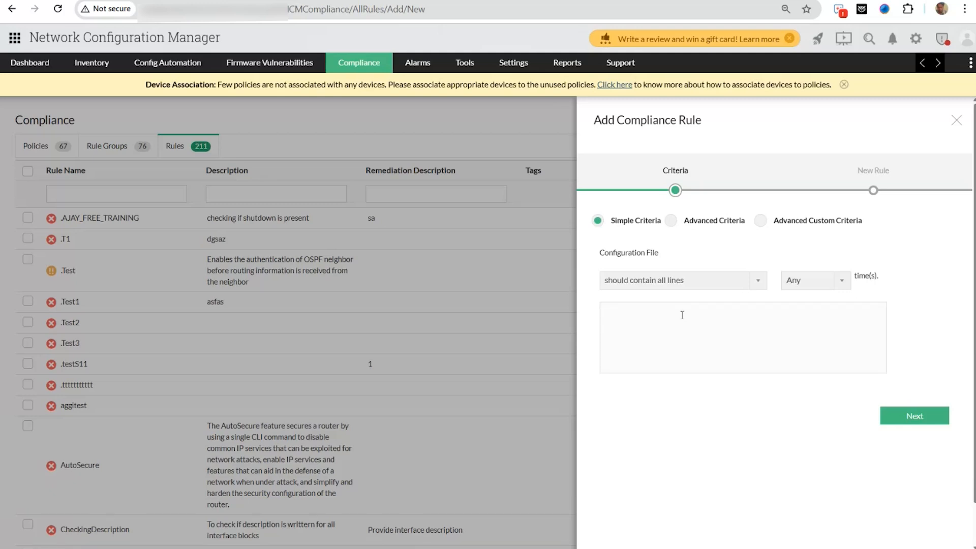
pyautogui.click(956, 121)
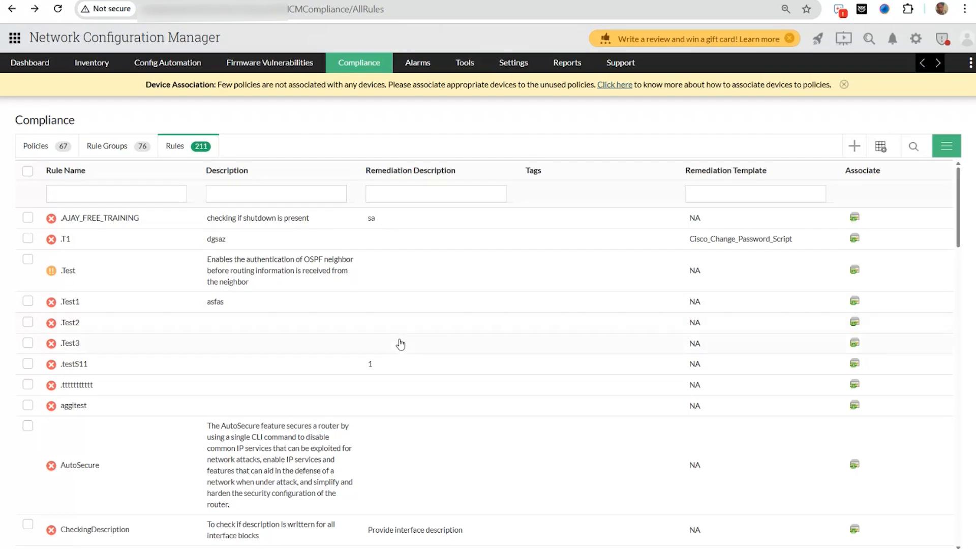
# - Filter rule names by 'nop' and open the NoPublicCommunity rule for editing
pyautogui.click(140, 200)
pyautogui.write('nop')
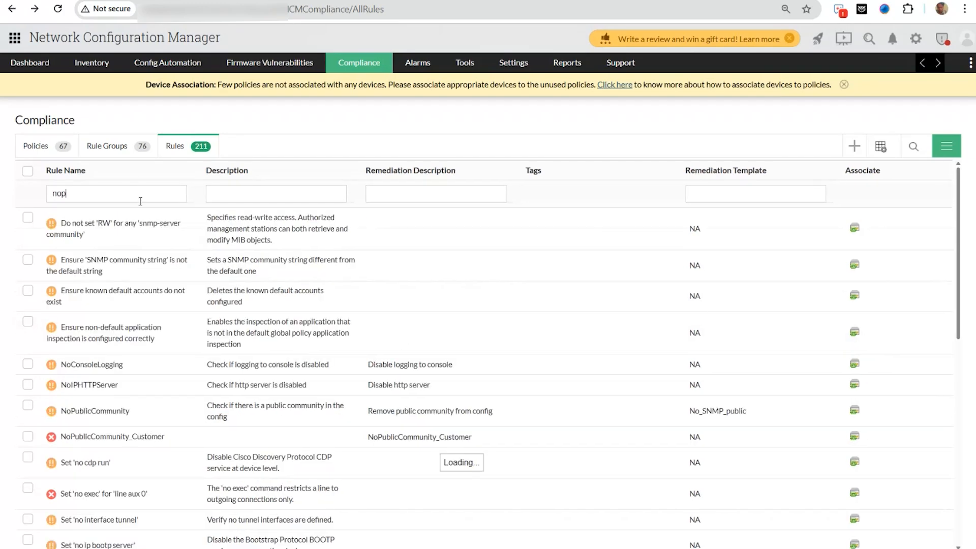
pyautogui.click(132, 224)
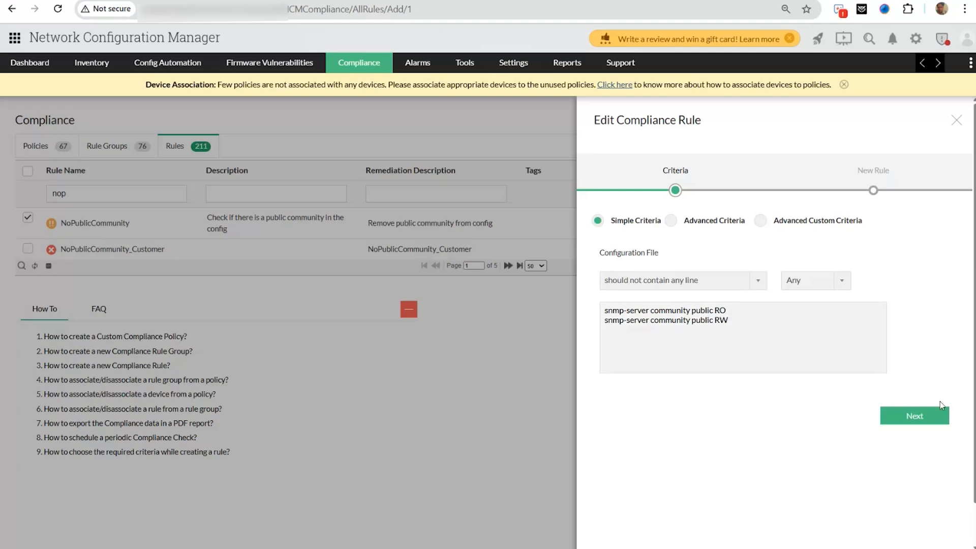
# - Check NoPublicCommunity's Major severity and No_SNMP_public remediation configlet, then close it unsaved
pyautogui.click(936, 416)
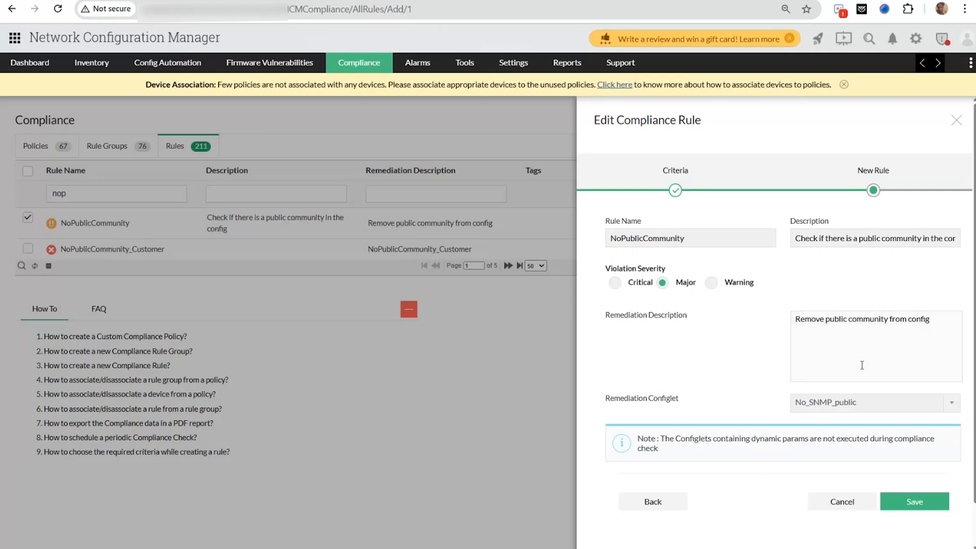
pyautogui.click(868, 404)
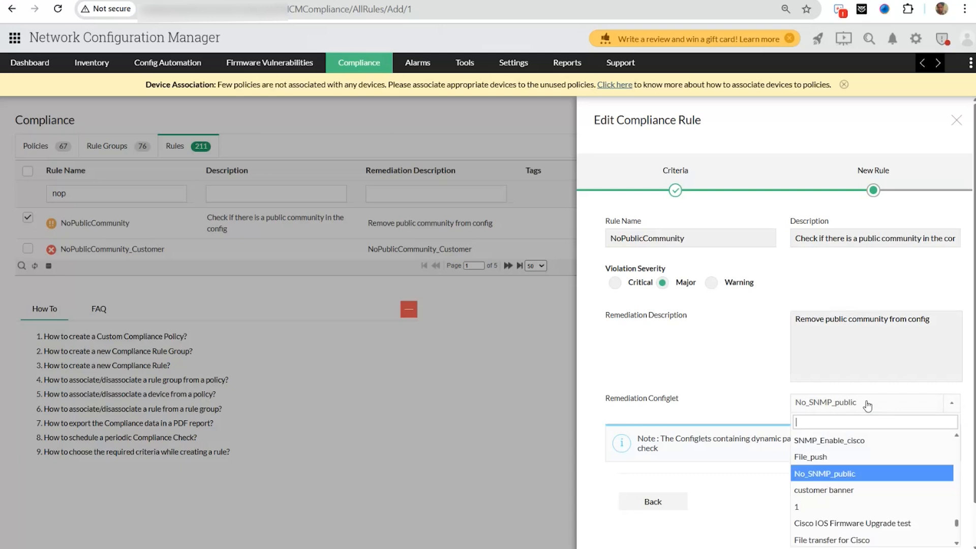
pyautogui.click(867, 403)
pyautogui.click(867, 403)
pyautogui.click(829, 404)
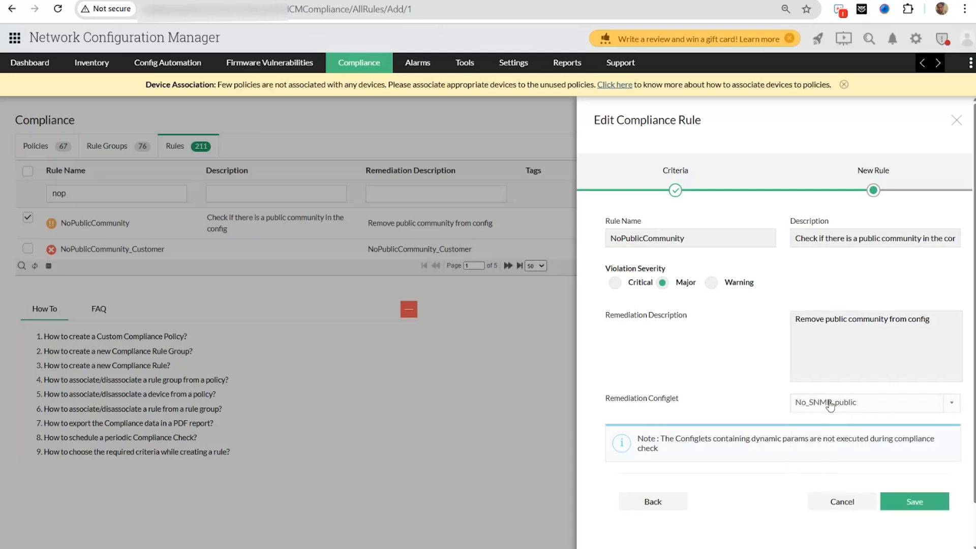
pyautogui.scroll(-1, 830, 405)
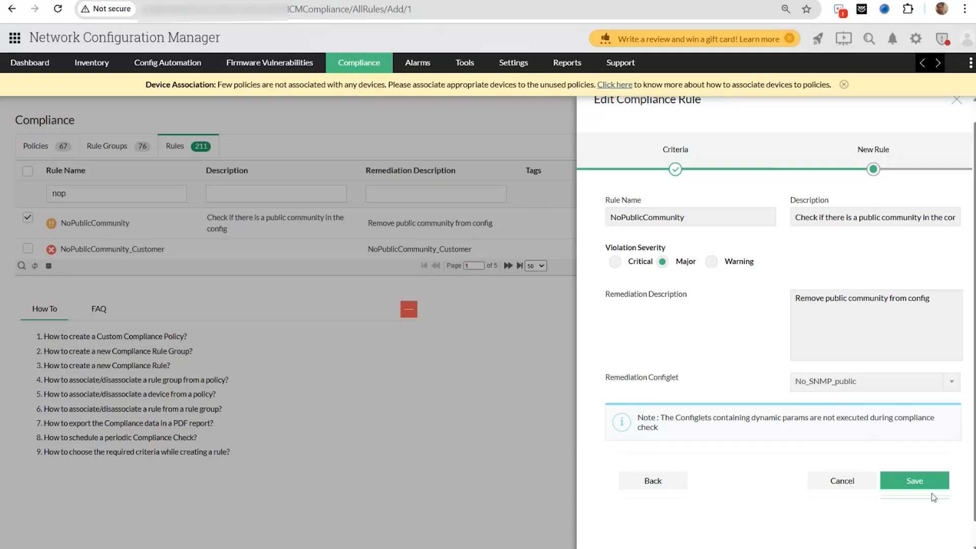
pyautogui.scroll(1, 957, 132)
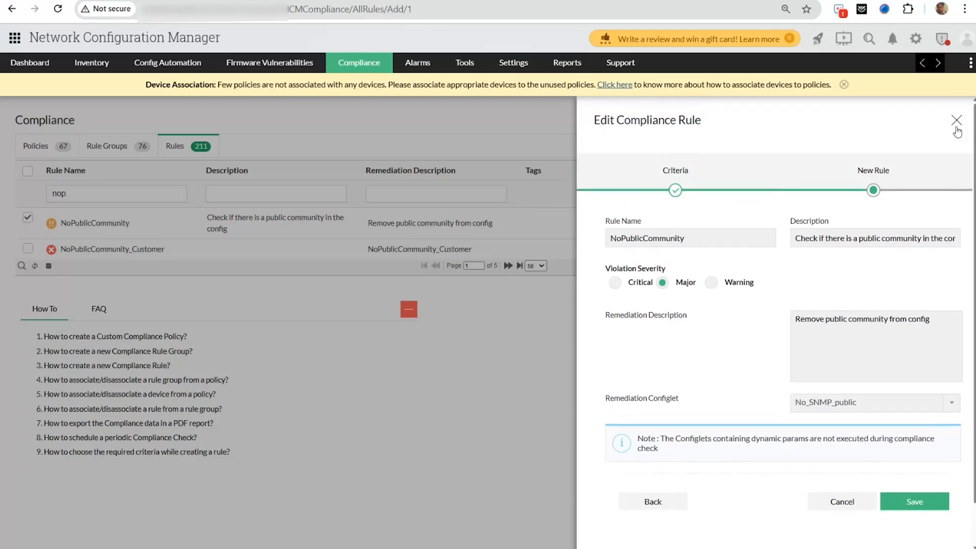
pyautogui.click(956, 123)
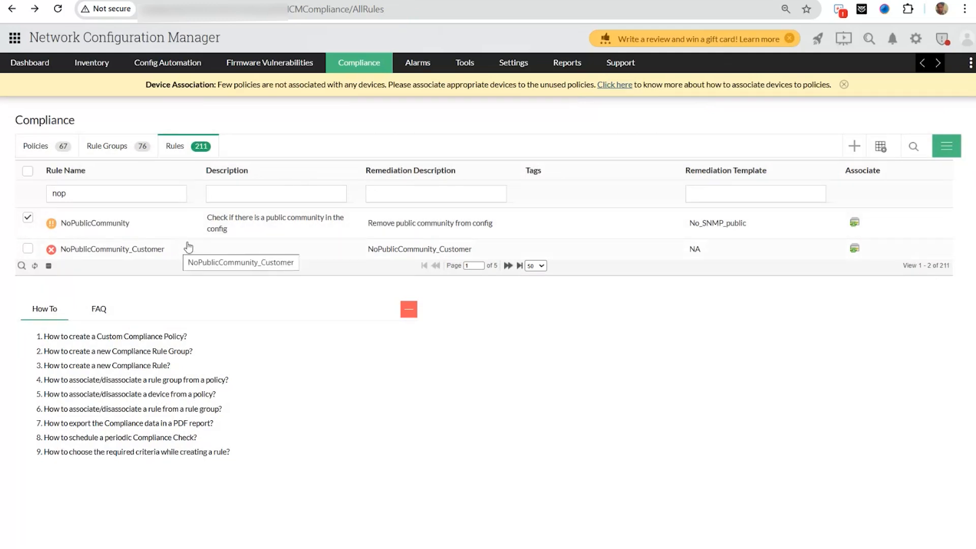
# - Clear the rule name filter and tick the .Test1, .Test2, .Test3 and .testS11 rules
pyautogui.moveTo(80, 194); pyautogui.dragTo(19, 179)
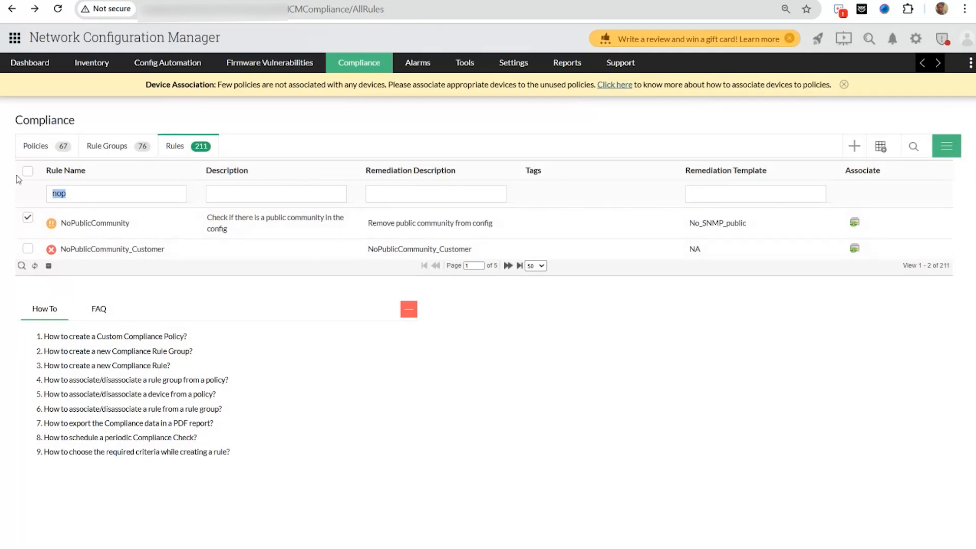
pyautogui.press('BackSpace')
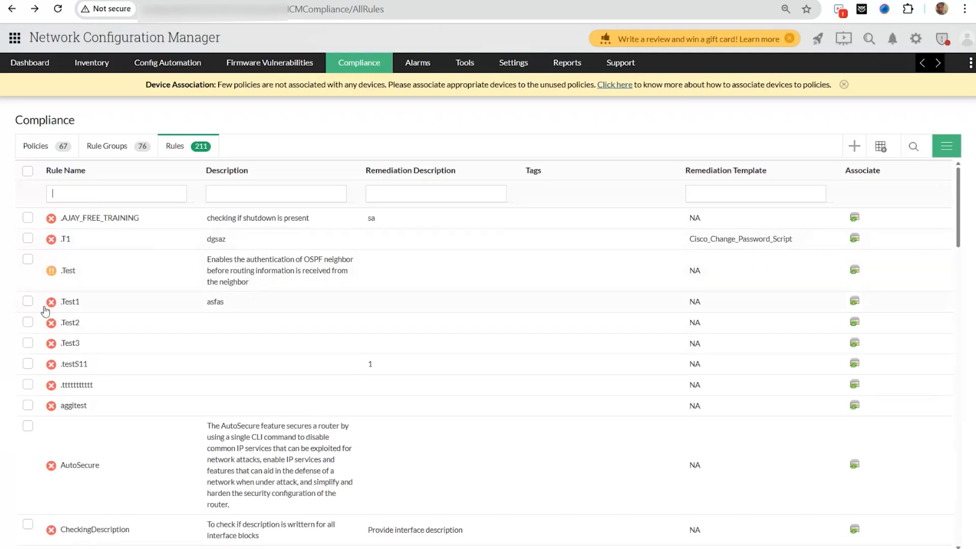
pyautogui.click(27, 301)
pyautogui.click(27, 321)
pyautogui.click(26, 344)
pyautogui.click(27, 364)
# - Start Associate To Rule Groups, adding PADServiceDisabled and DomainNameServiceDisabled to the selected rules
pyautogui.click(944, 146)
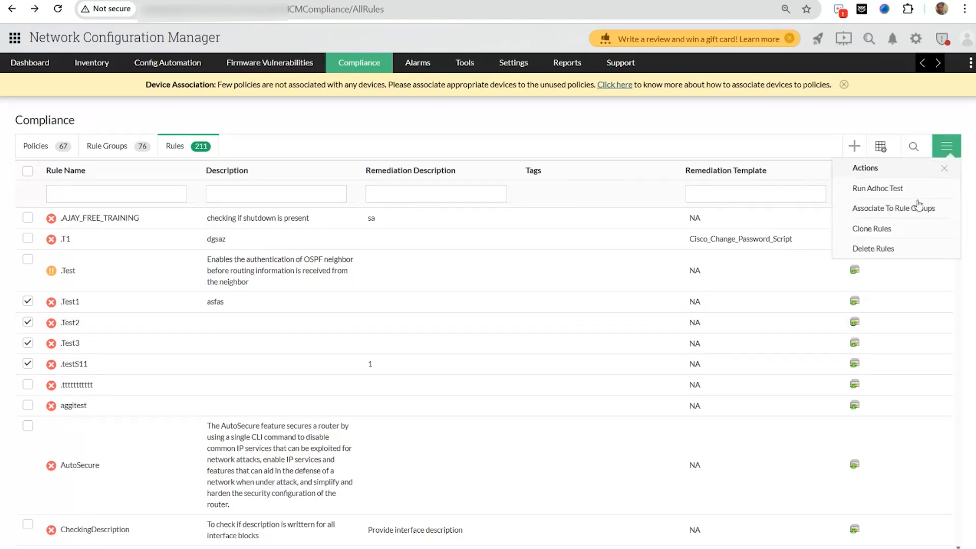
pyautogui.click(916, 208)
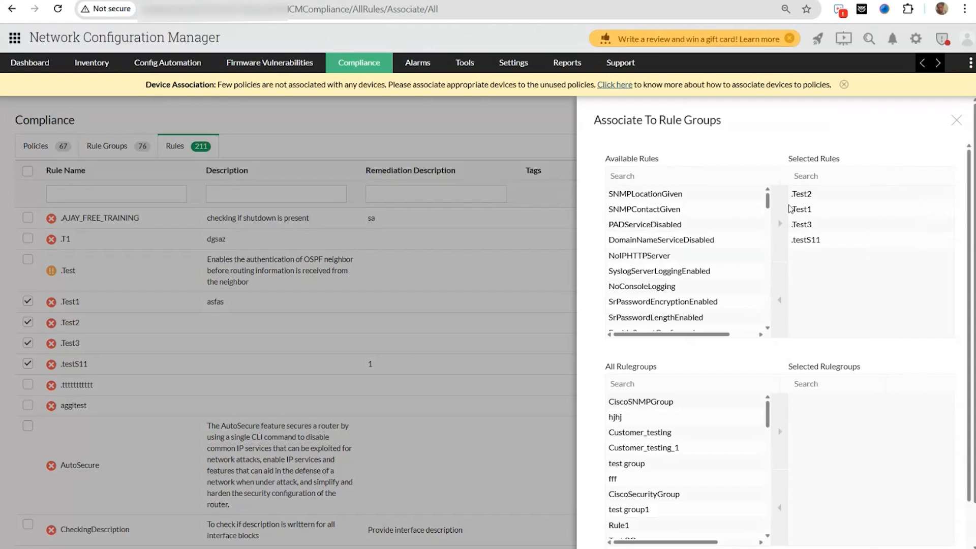
pyautogui.click(706, 225)
pyautogui.click(779, 225)
pyautogui.click(763, 225)
pyautogui.click(779, 225)
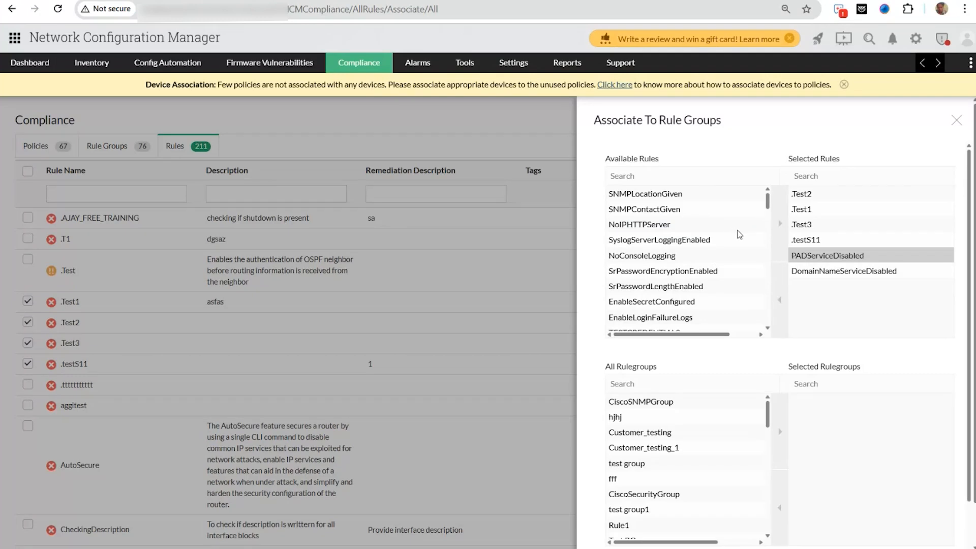
# - Add the CiscoSNMPGroup, hjhj and Customer_testing rule groups to the association
pyautogui.click(722, 407)
pyautogui.click(777, 413)
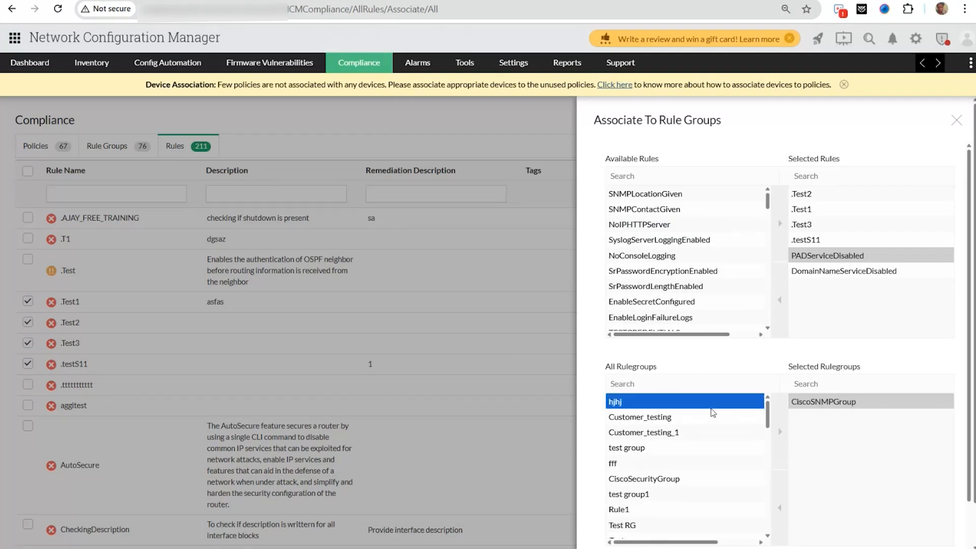
pyautogui.click(778, 414)
pyautogui.click(731, 407)
pyautogui.click(777, 416)
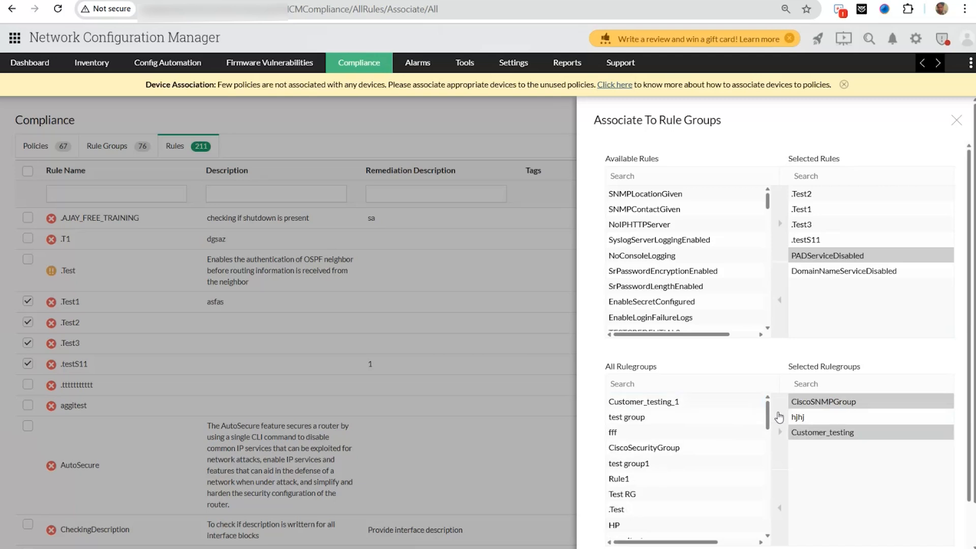
pyautogui.scroll(-5, 736, 292)
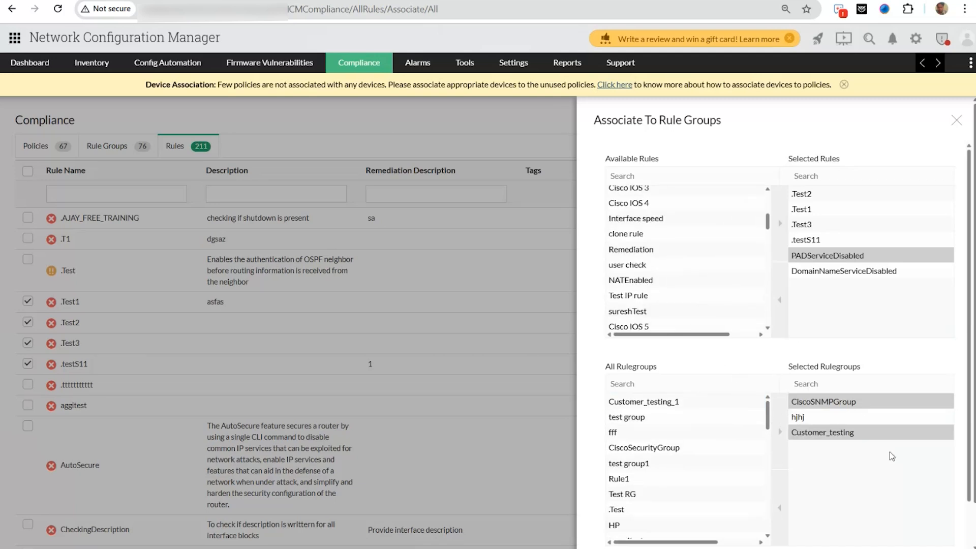
pyautogui.scroll(-2, 863, 413)
pyautogui.scroll(-1, 863, 413)
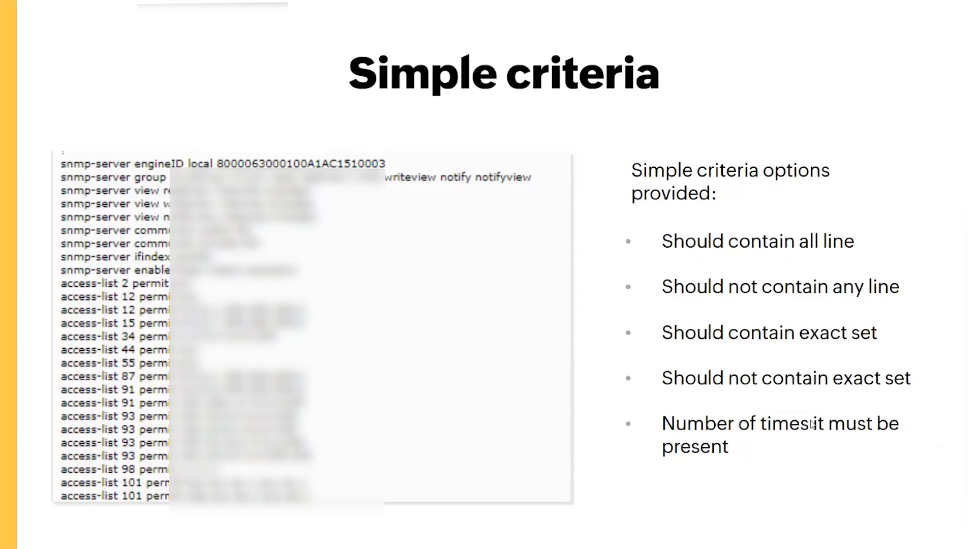
# - Show the Advanced criteria slide, close the association panel, and filter remediation descriptions by 'ospf'
pyautogui.press('Right')
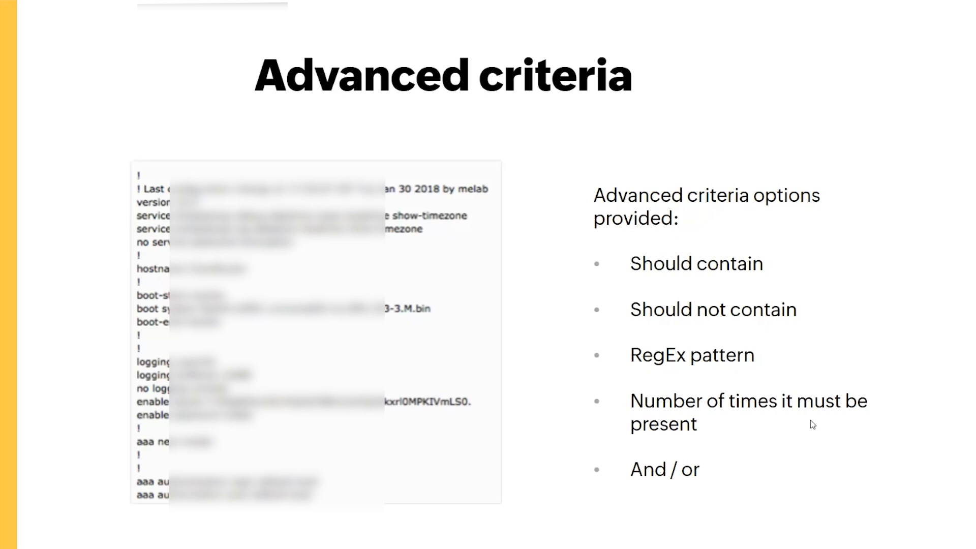
pyautogui.hotkey('alt', 'Tab')
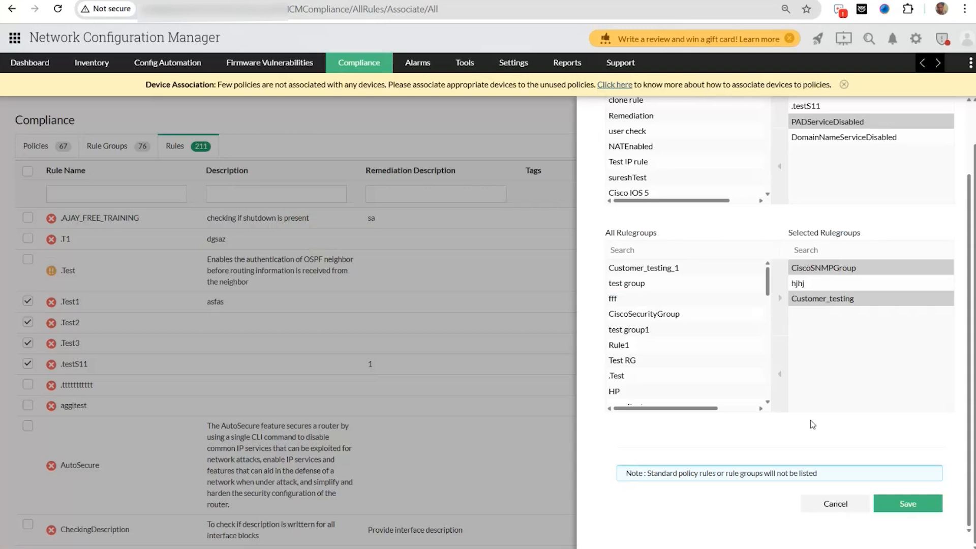
pyautogui.click(500, 438)
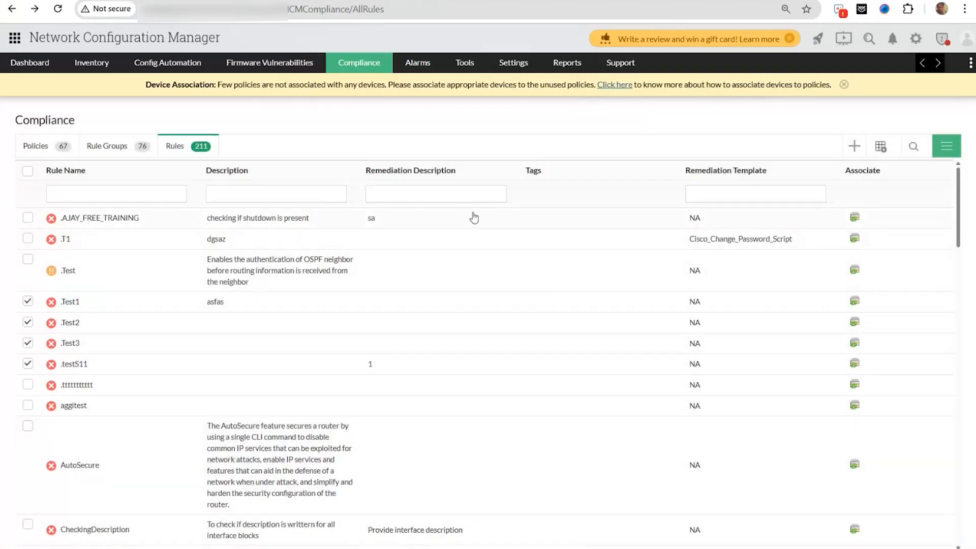
pyautogui.click(461, 198)
pyautogui.write('ospf')
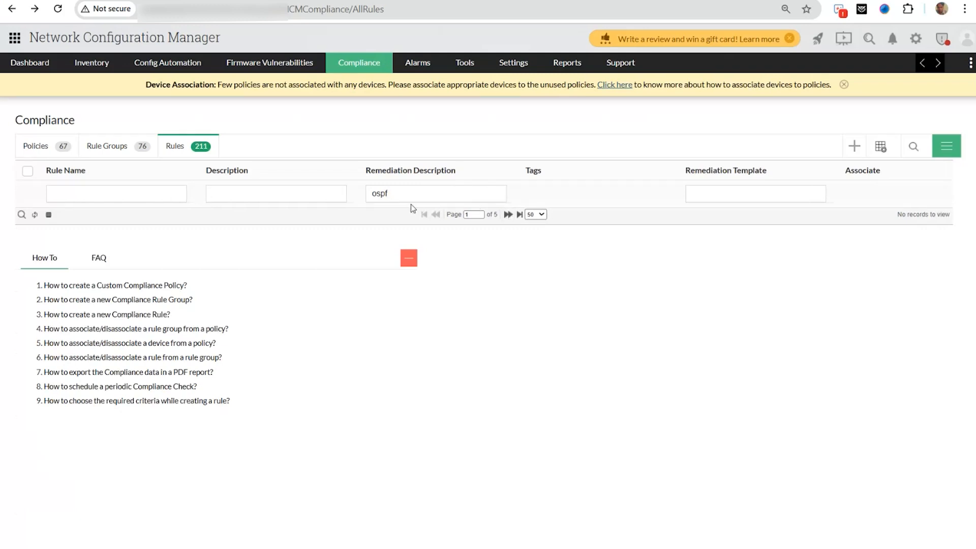
# - Swap the 'ospf' filter for description 'osp', then open .Test at its New Rule step with no remediation configlet
pyautogui.moveTo(409, 189); pyautogui.dragTo(312, 192)
pyautogui.press('BackSpace')
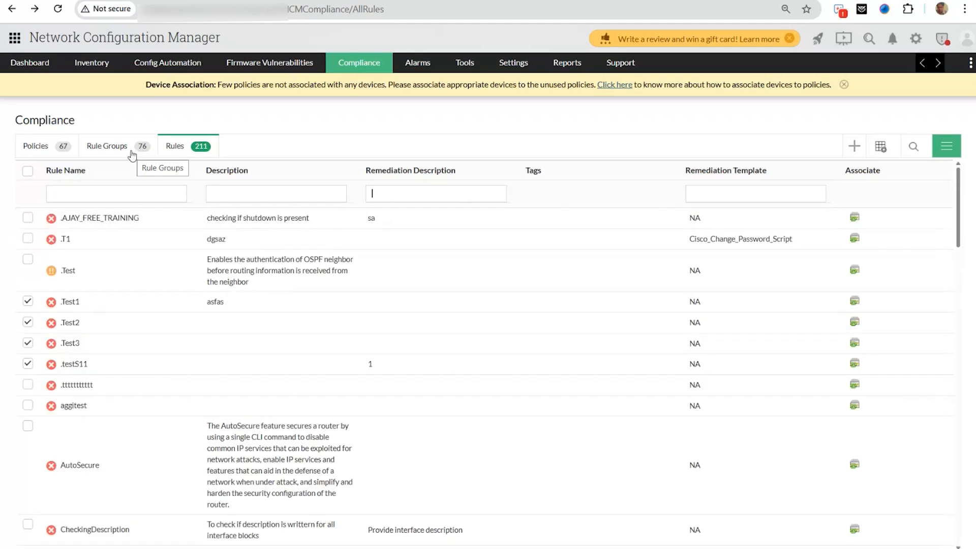
pyautogui.click(316, 198)
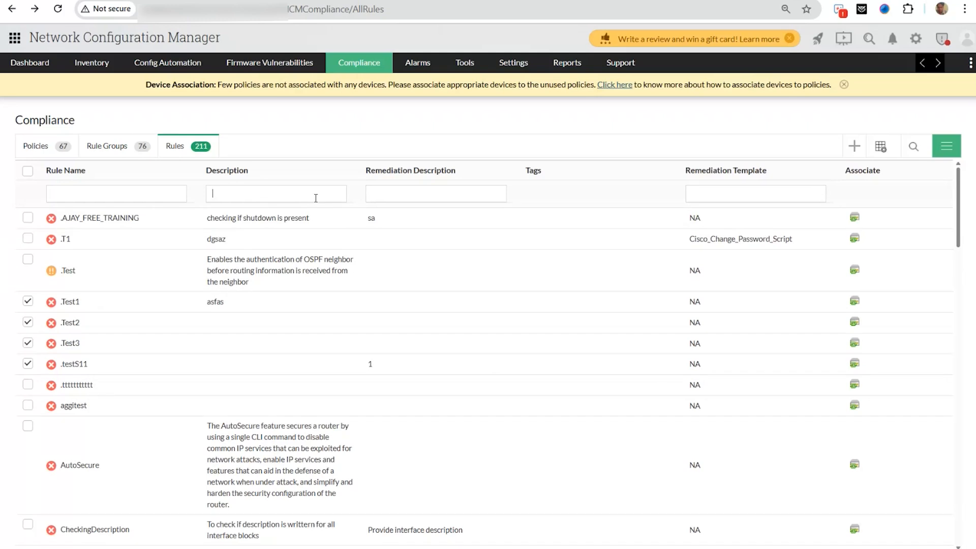
pyautogui.write('osp')
pyautogui.click(153, 242)
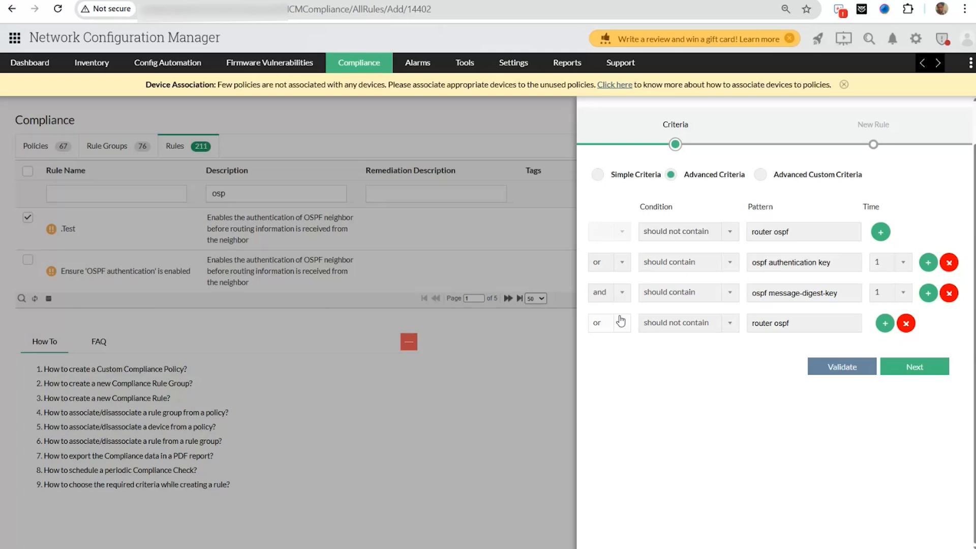
pyautogui.click(897, 365)
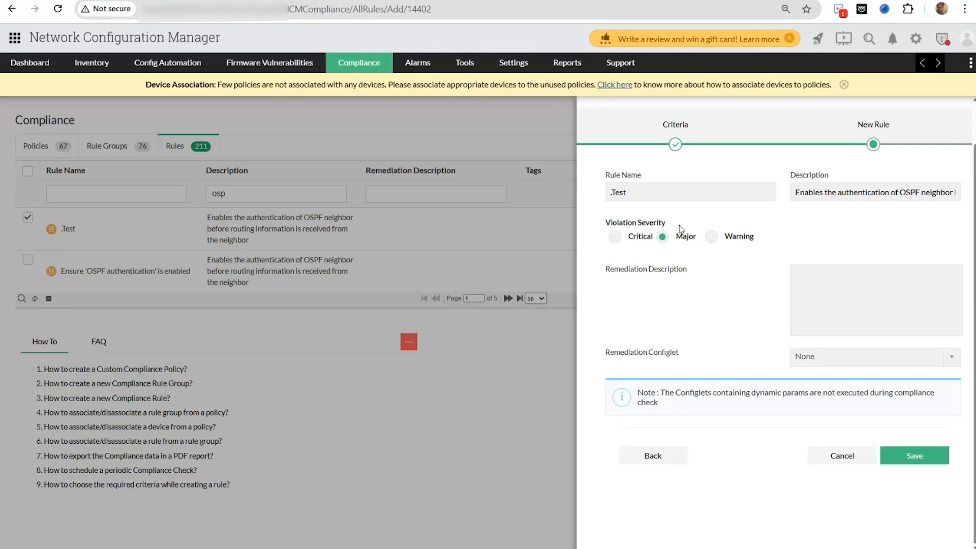
pyautogui.click(829, 366)
pyautogui.click(829, 365)
# - Advance the presentation to the Advanced custom criteria slide
pyautogui.click(839, 315)
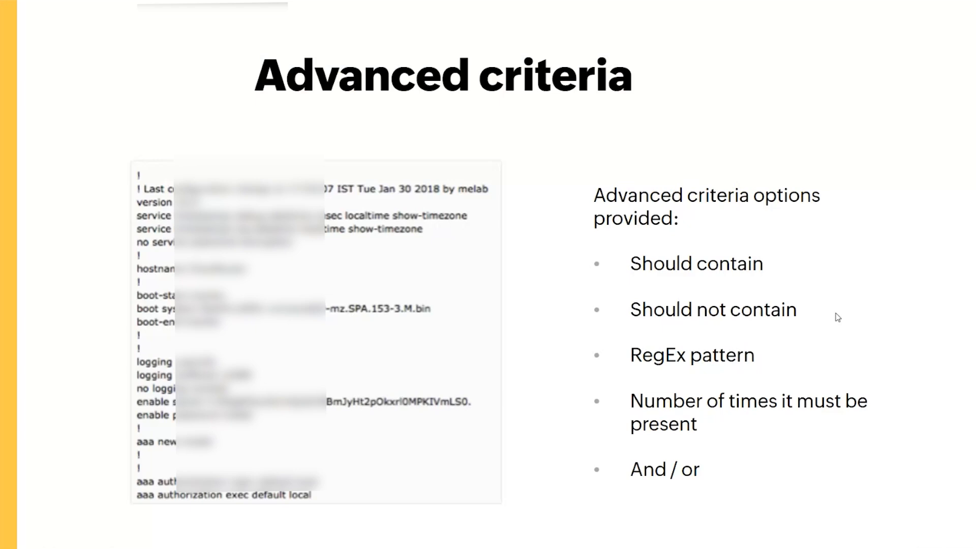
pyautogui.press('Right')
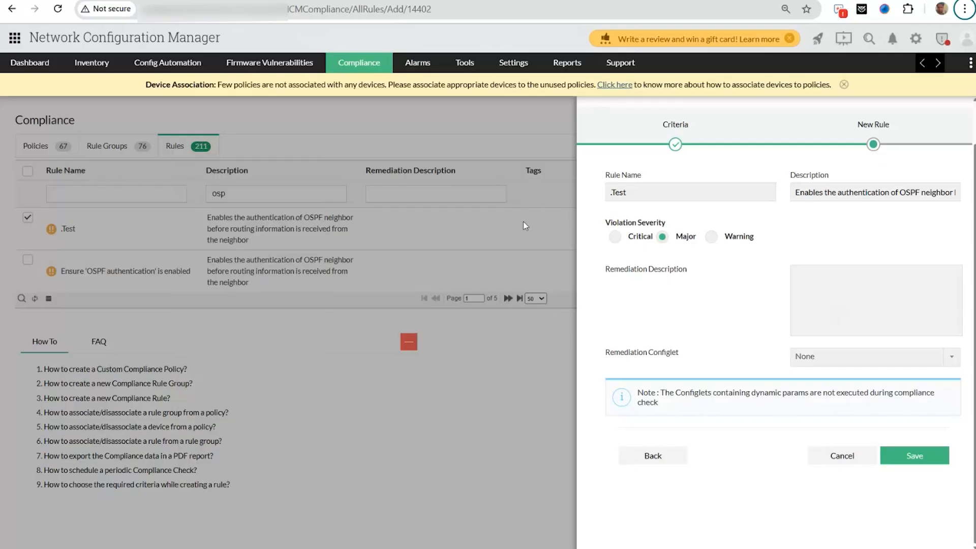
# - Close .Test, clear the 'osp' filter, and open .AJAY_FREE_TRAINING, toggling Single/Multi Line Block parsing
pyautogui.hscroll(-5, 526, 226)
pyautogui.click(29, 218)
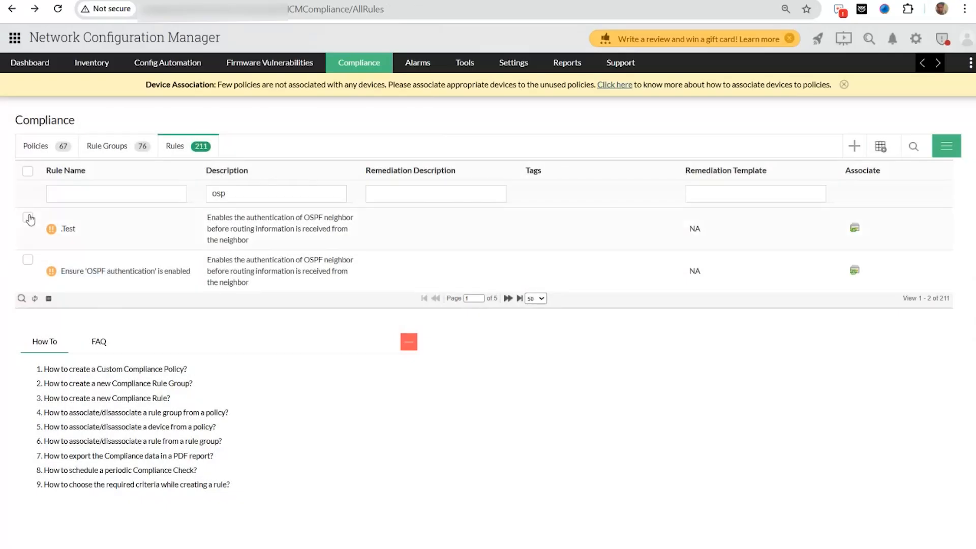
pyautogui.press('BackSpace')
pyautogui.press('BackSpace')
pyautogui.press('BackSpace')
pyautogui.click(72, 227)
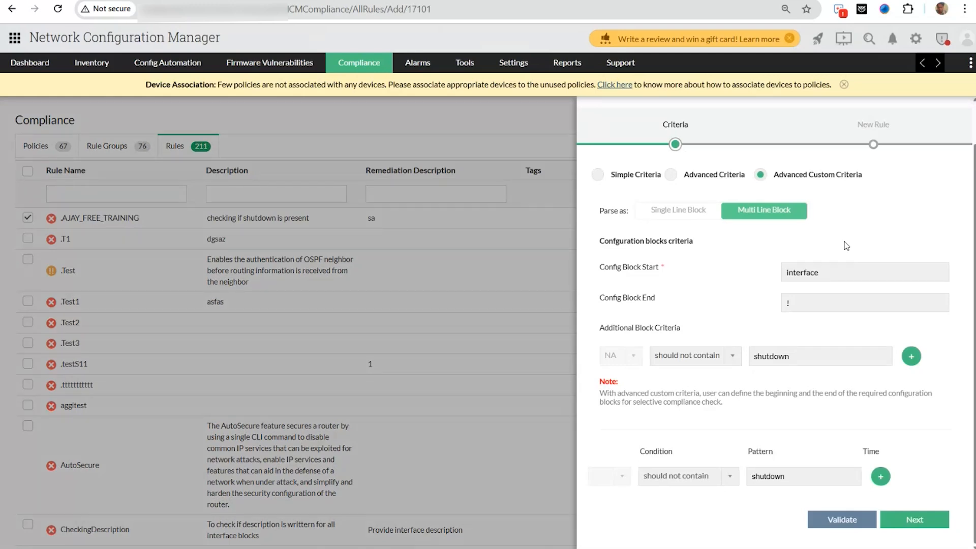
pyautogui.click(705, 214)
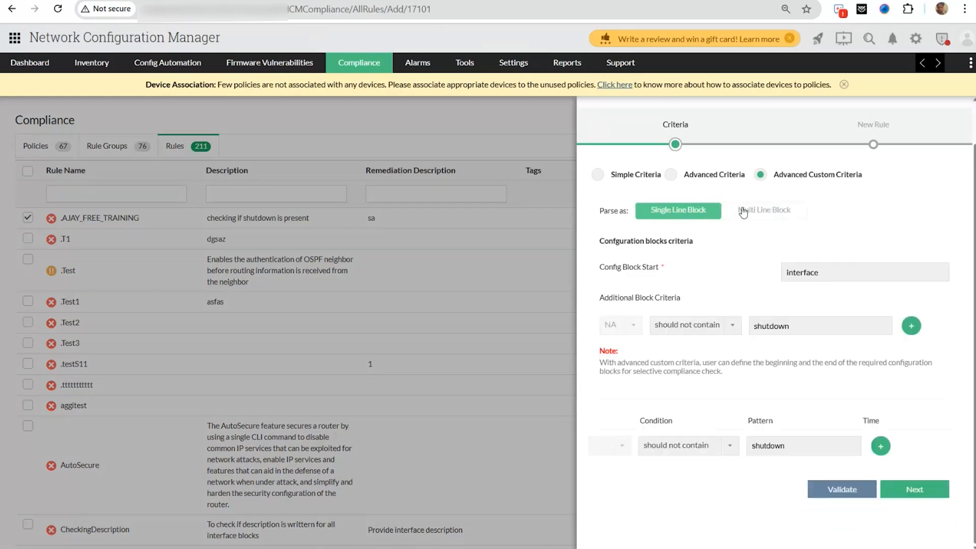
pyautogui.click(758, 215)
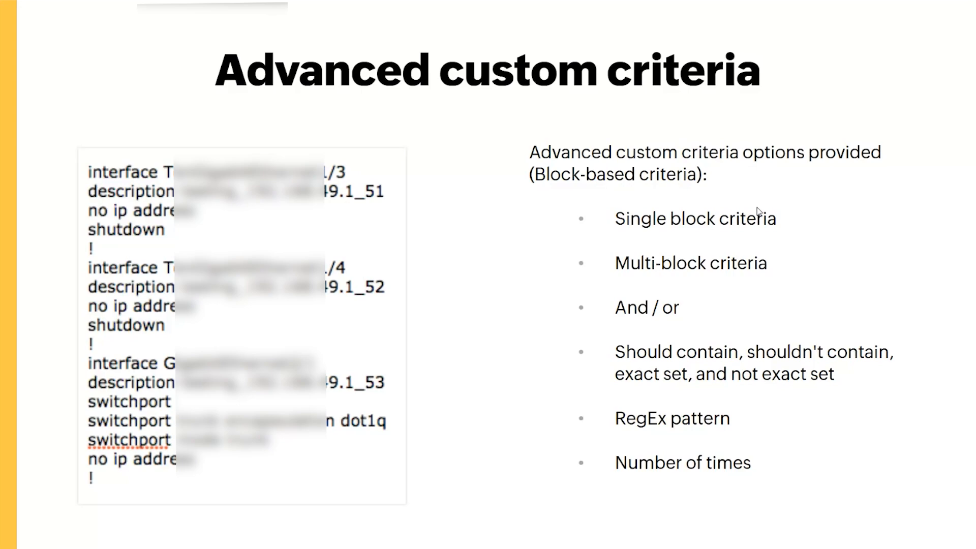
# - Switch to the presentation's Advanced custom criteria slide
pyautogui.hotkey('alt', 'Tab')
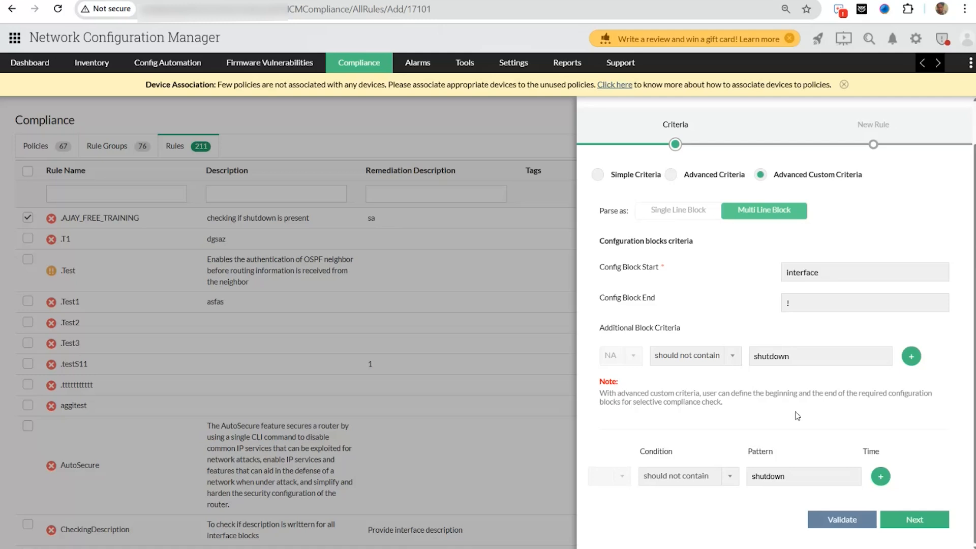
# - Try Validate on .AJAY_FREE_TRAINING, review its Critical severity details, then cancel back to the 211 rules
pyautogui.click(839, 525)
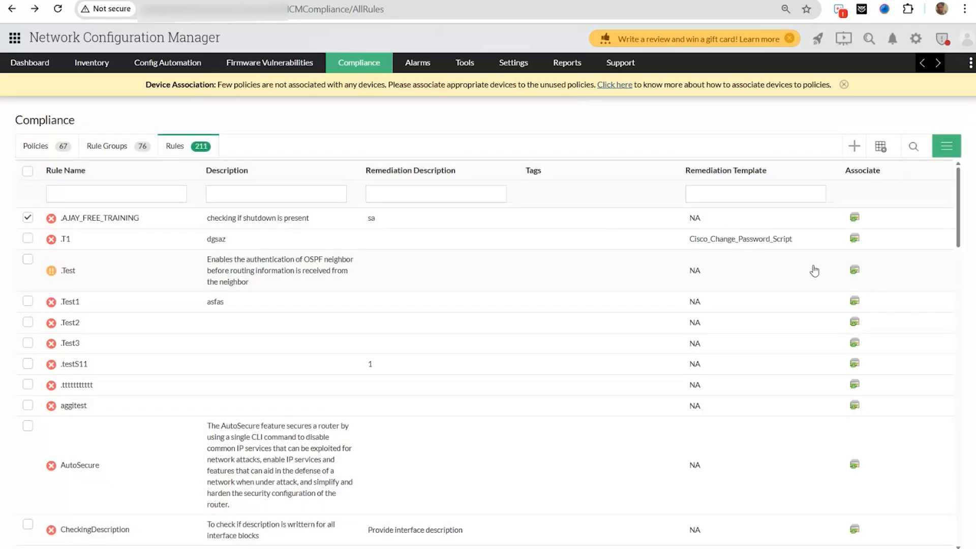
pyautogui.click(100, 217)
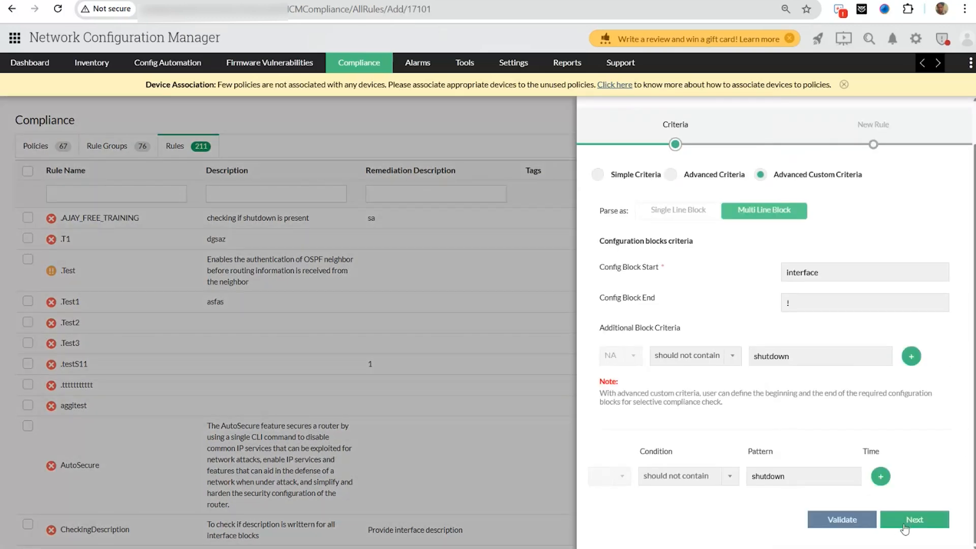
pyautogui.click(905, 527)
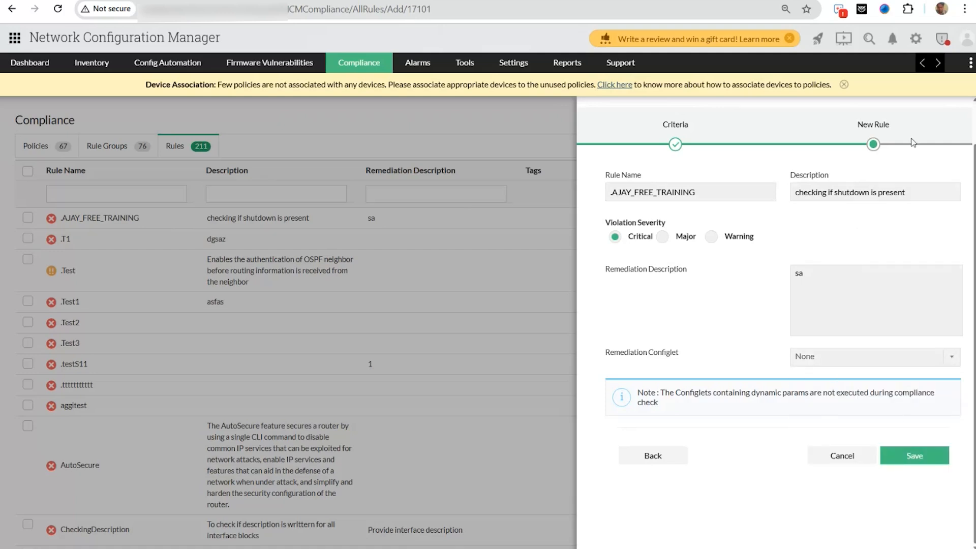
pyautogui.click(502, 307)
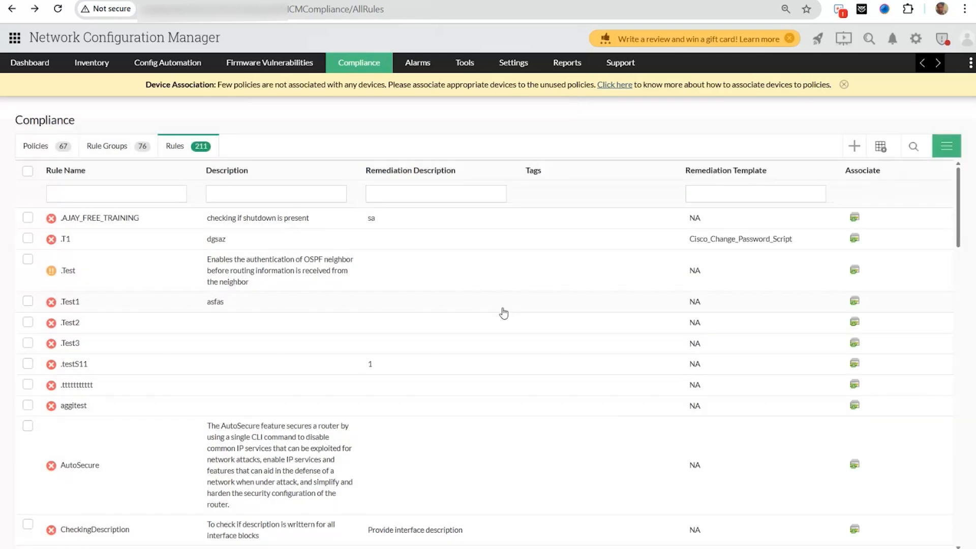
# - In the rule groups list, start a new rule group named 'test' with description 'test'
pyautogui.click(121, 146)
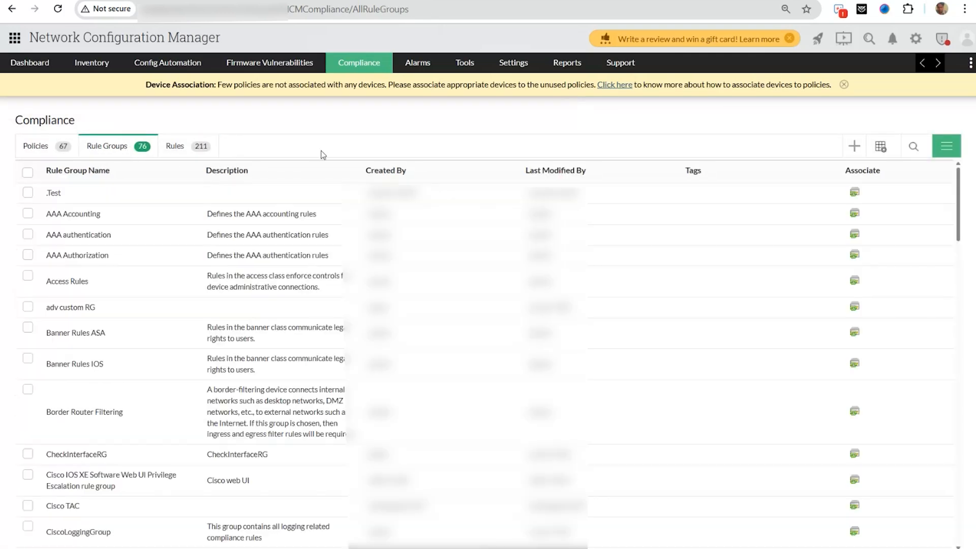
pyautogui.click(854, 147)
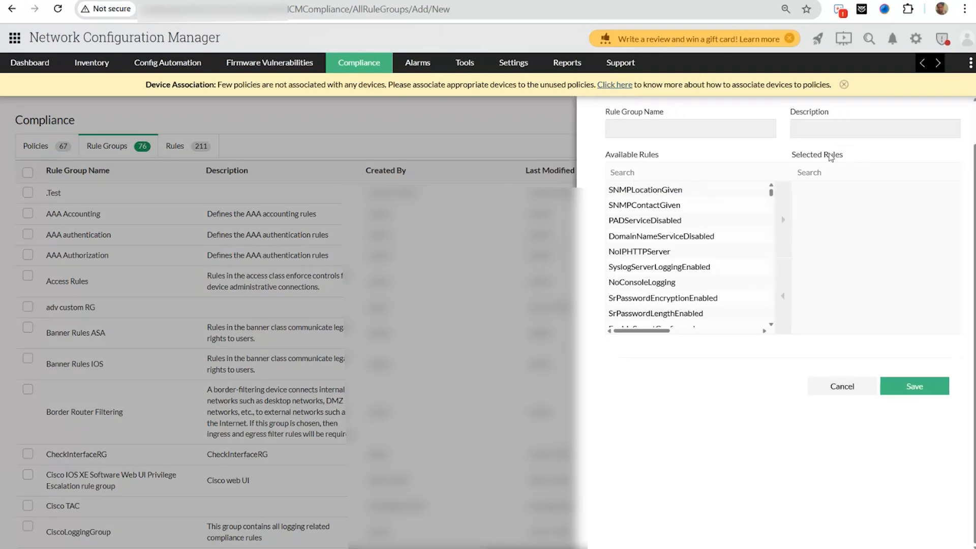
pyautogui.write('tes')
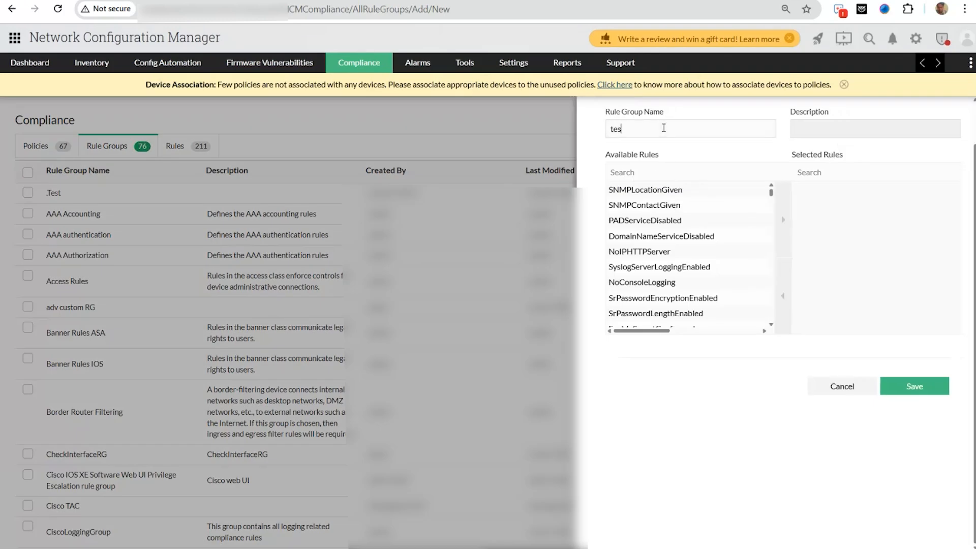
pyautogui.write('t')
pyautogui.click(864, 128)
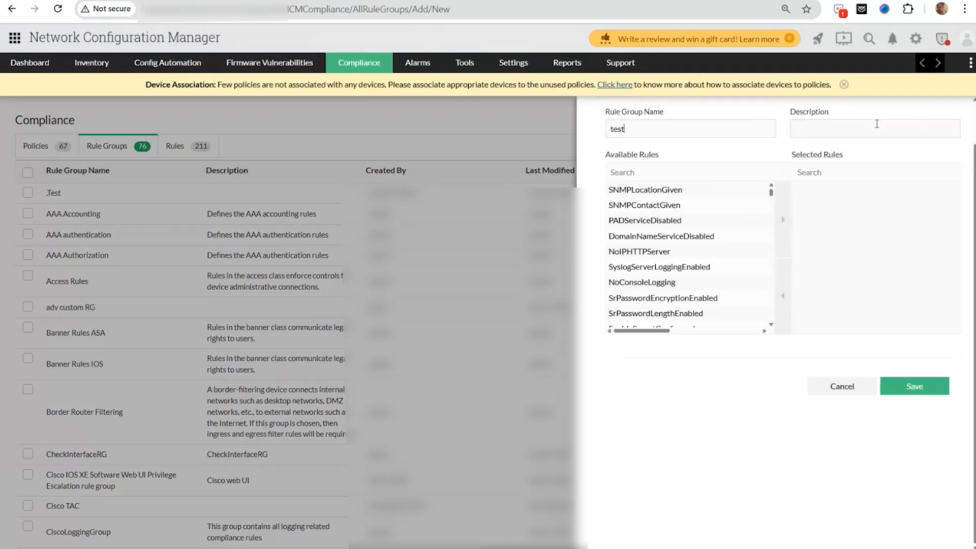
pyautogui.write('tes')
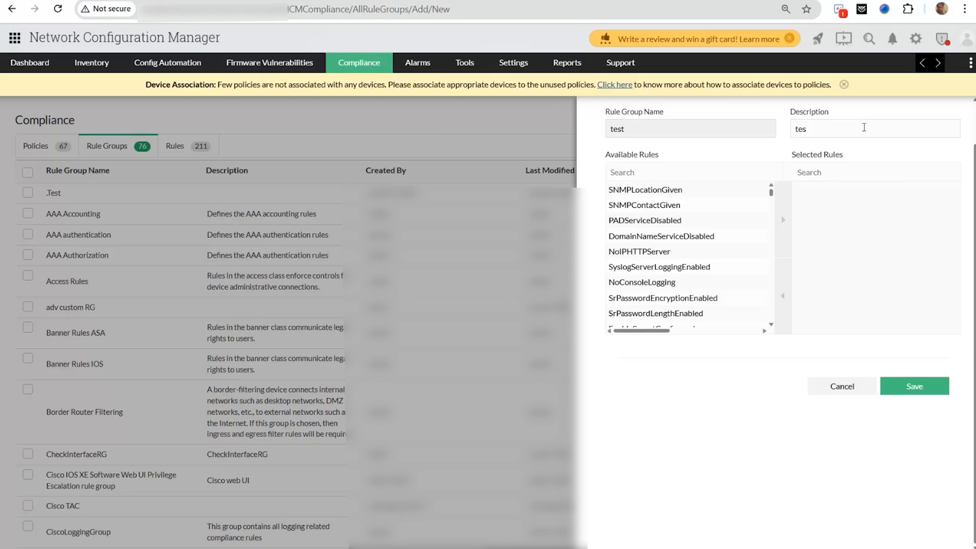
pyautogui.write('t')
# - Add DomainNameServiceDisabled, EnableLoginFailureLogs, Cisco IOS 1 and Cisco IOS 2, then discard the draft unsaved
pyautogui.click(706, 239)
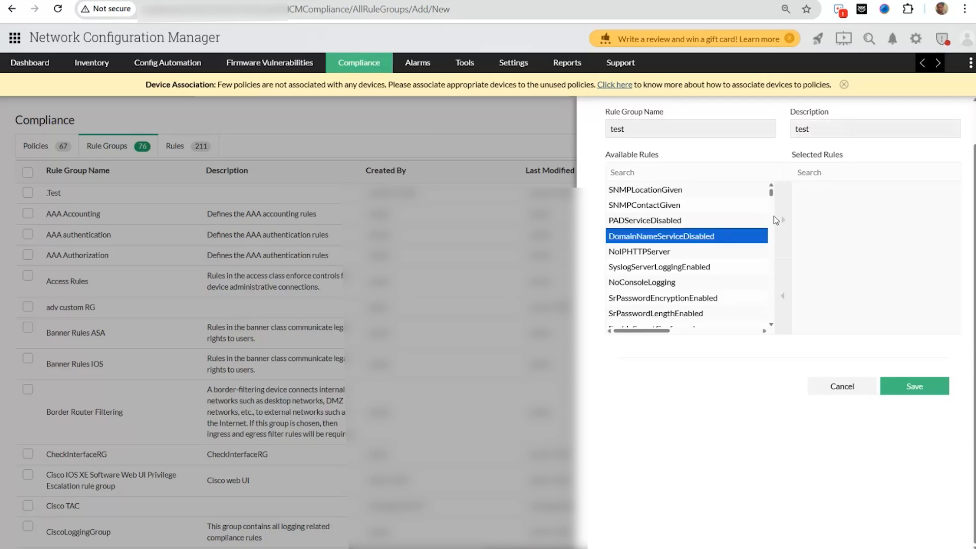
pyautogui.click(777, 220)
pyautogui.scroll(-2, 721, 221)
pyautogui.click(721, 218)
pyautogui.click(783, 220)
pyautogui.click(756, 232)
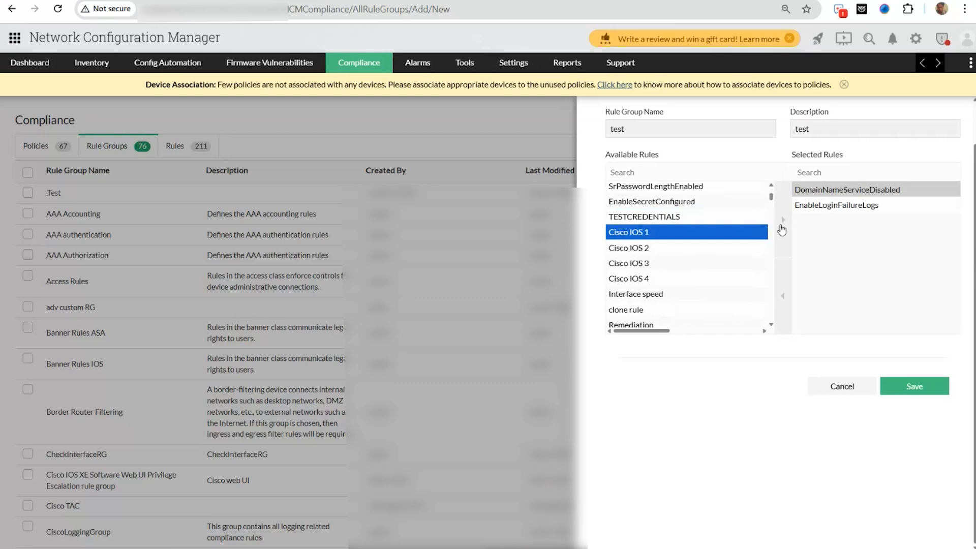
pyautogui.click(783, 222)
pyautogui.click(753, 232)
pyautogui.click(783, 222)
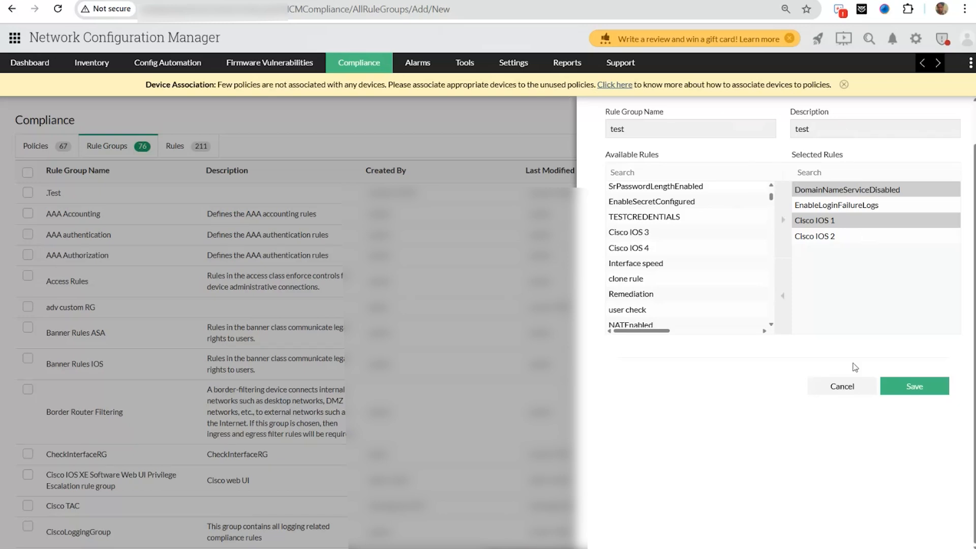
pyautogui.click(843, 385)
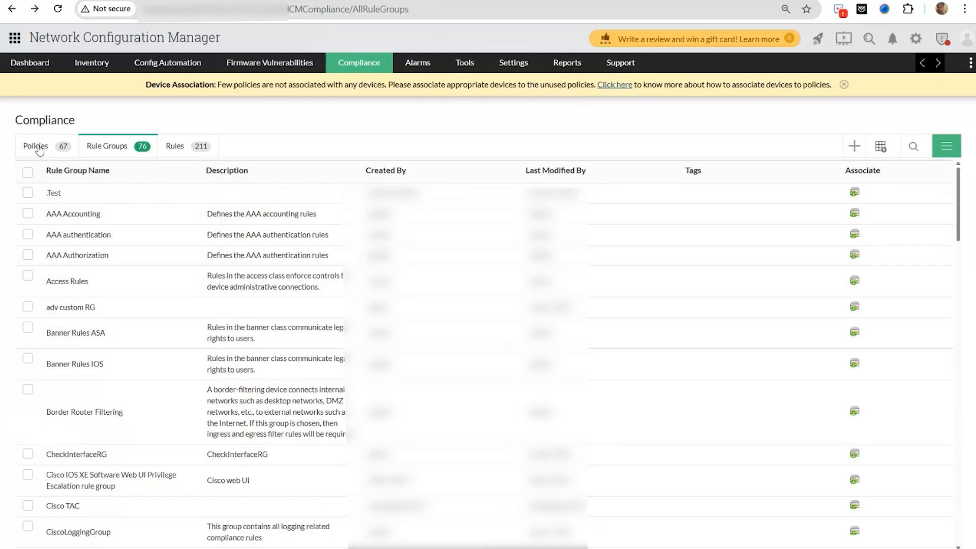
# - Tick the AAA authentication, Access Rules and adv custom RG rule groups and choose Associate To Policies
pyautogui.click(28, 234)
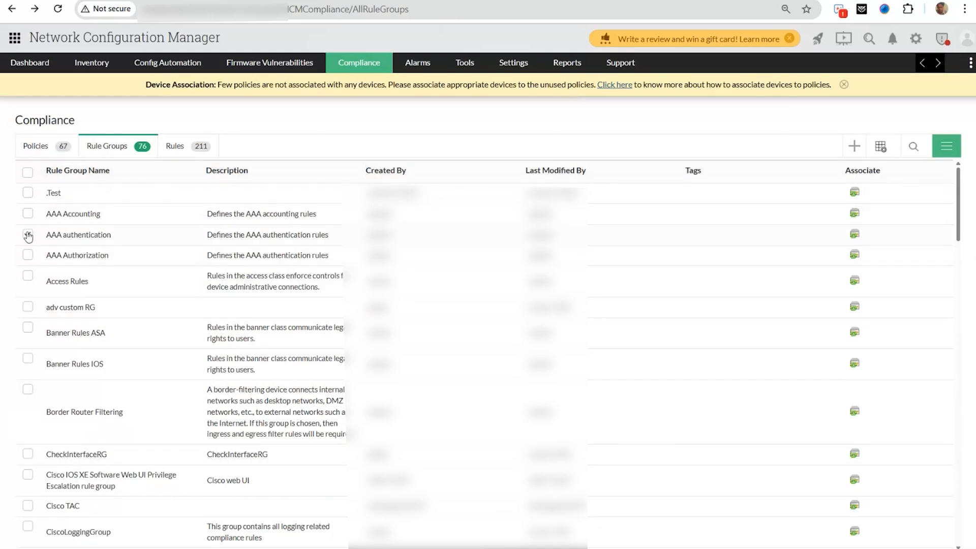
pyautogui.click(28, 279)
pyautogui.click(27, 306)
pyautogui.click(946, 151)
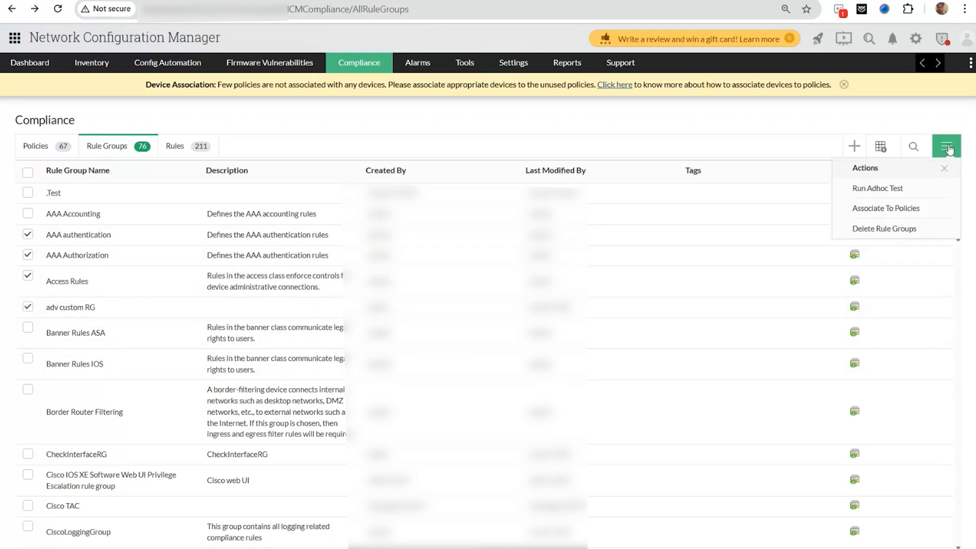
pyautogui.click(882, 209)
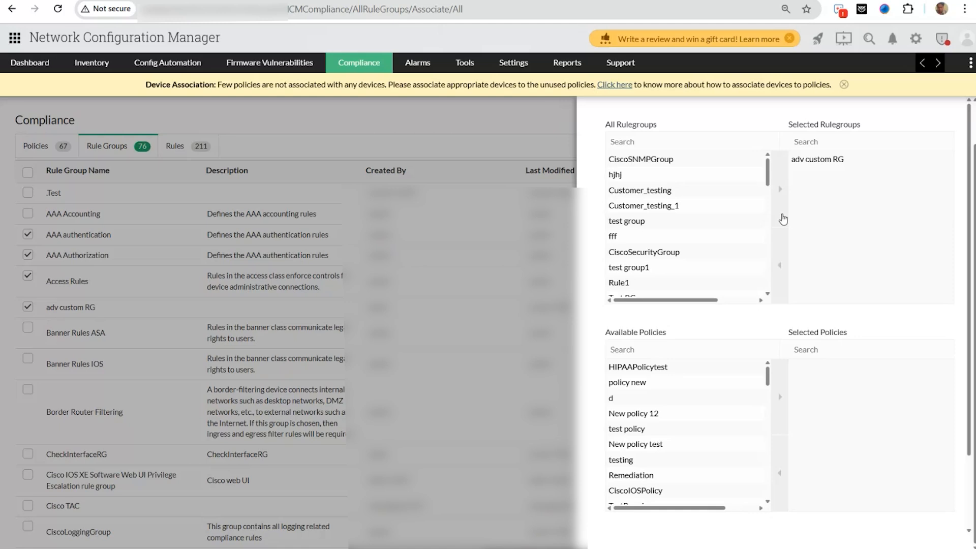
# - Add the test group, fff and Customer_testing_1 rule groups to the selected rule groups
pyautogui.click(732, 220)
pyautogui.click(779, 214)
pyautogui.click(726, 220)
pyautogui.click(810, 176)
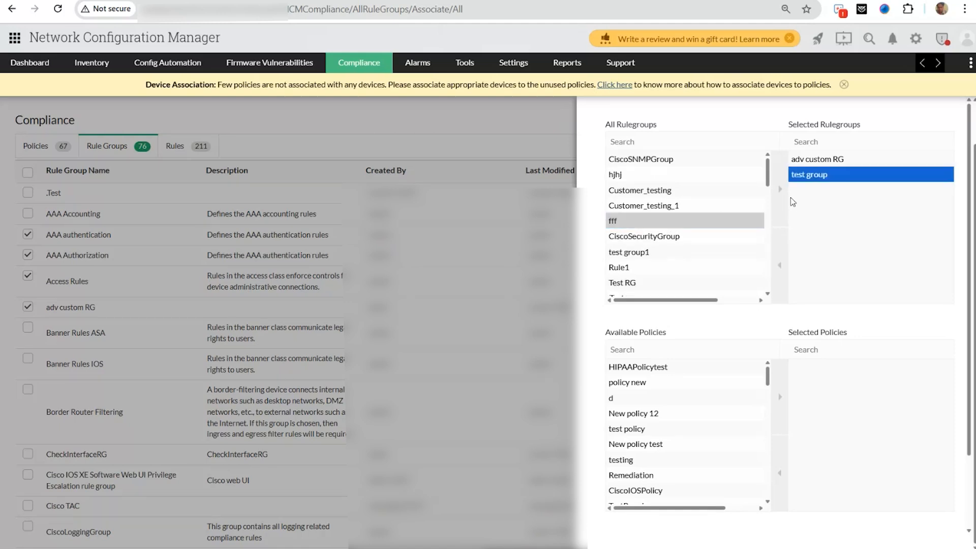
pyautogui.click(783, 202)
pyautogui.click(753, 207)
pyautogui.click(780, 212)
# - Add policies HIPAAPolicytest, d and New policy 12 to the selection and save the associations
pyautogui.click(719, 367)
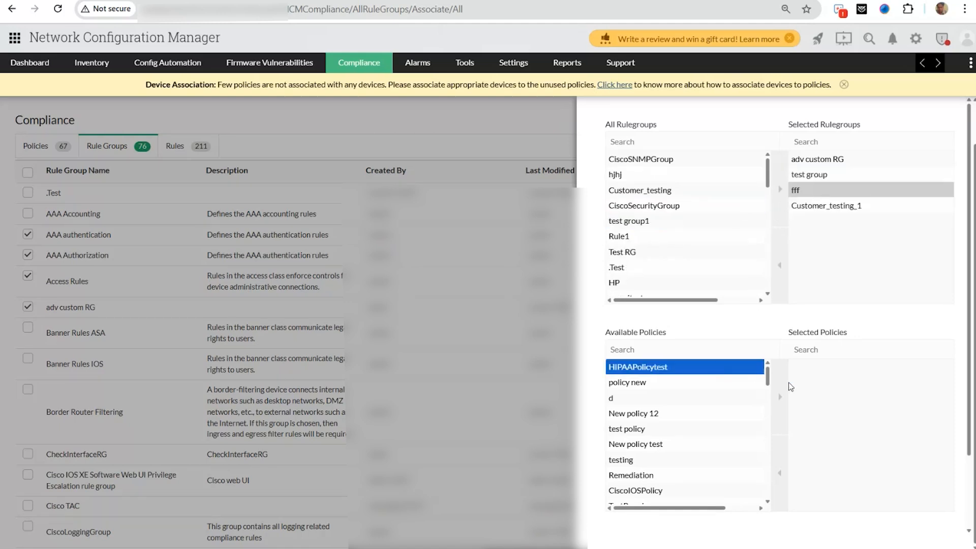
pyautogui.click(780, 396)
pyautogui.click(733, 382)
pyautogui.click(780, 397)
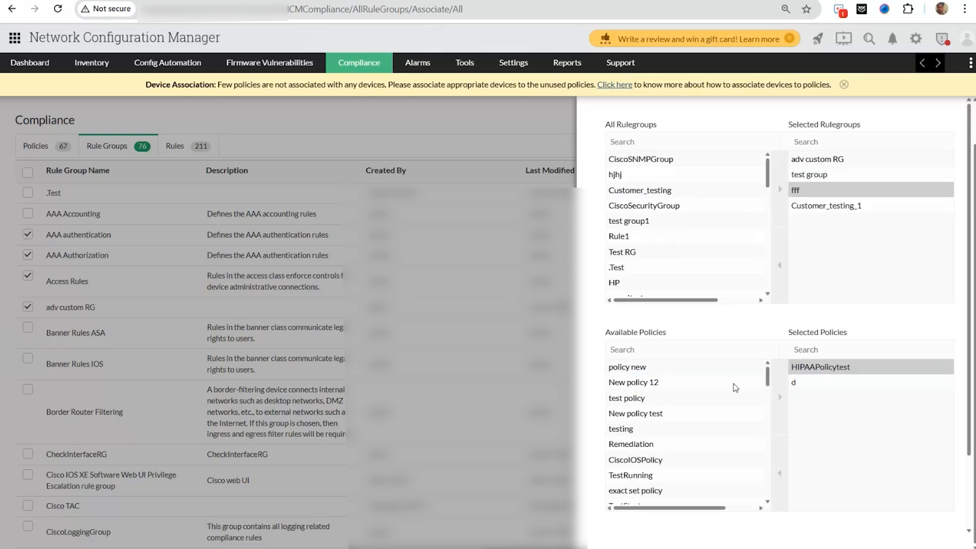
pyautogui.click(736, 384)
pyautogui.click(780, 396)
pyautogui.scroll(-2, 780, 396)
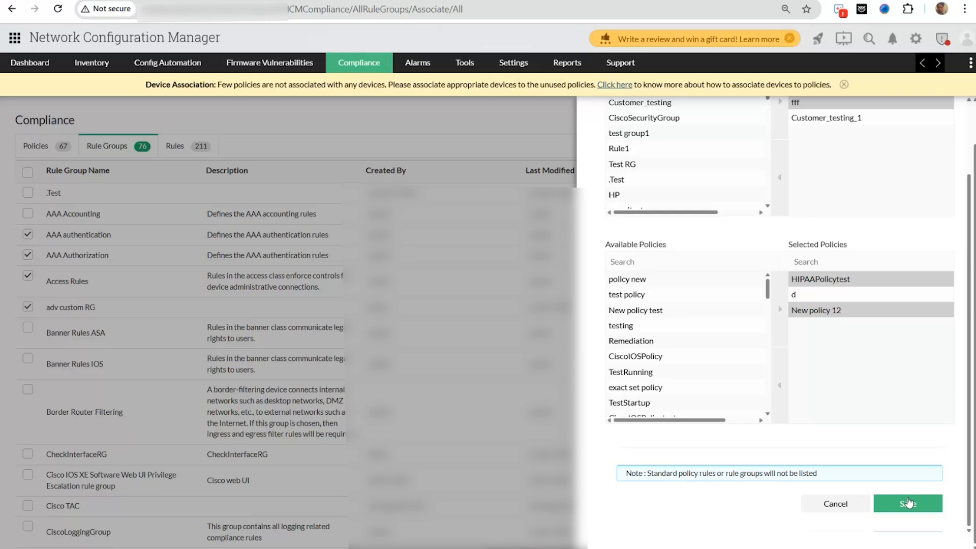
pyautogui.click(908, 504)
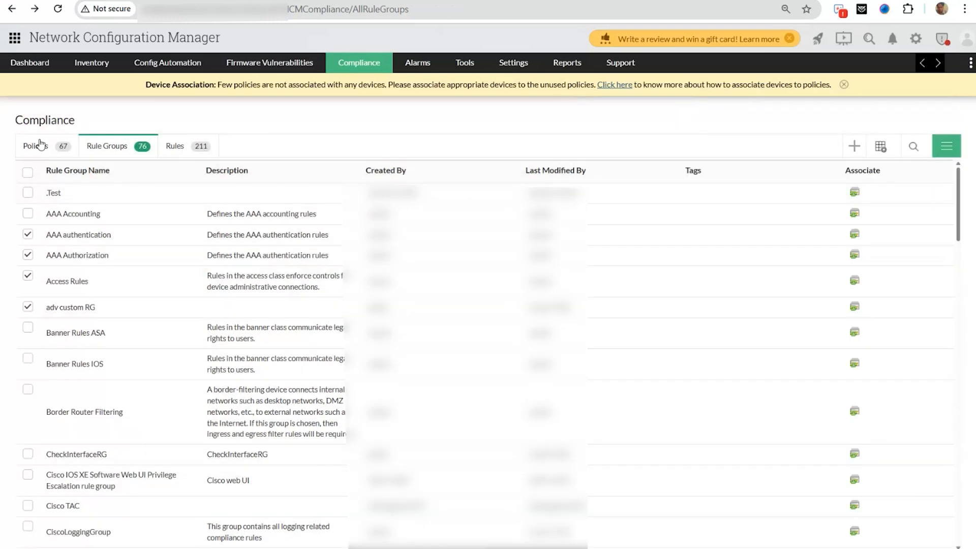
pyautogui.click(40, 145)
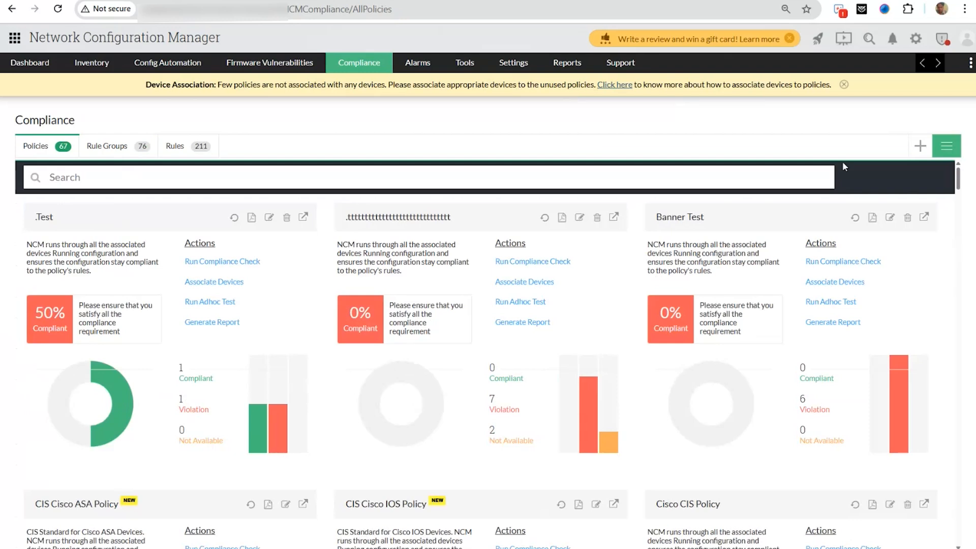
# - Create a new compliance policy named 'tesr1' with description 'test1'
pyautogui.click(920, 146)
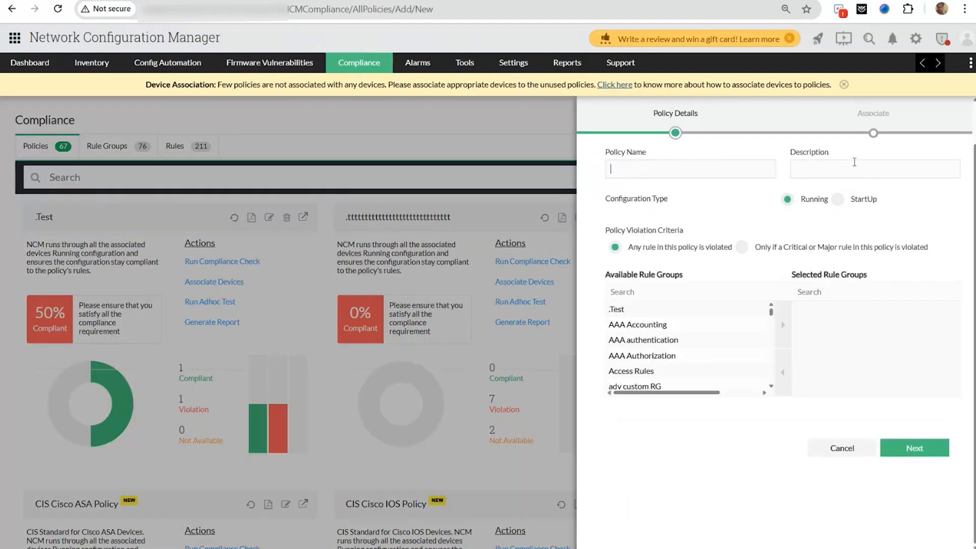
pyautogui.write('t')
pyautogui.write('r1')
pyautogui.click(855, 162)
pyautogui.write('test')
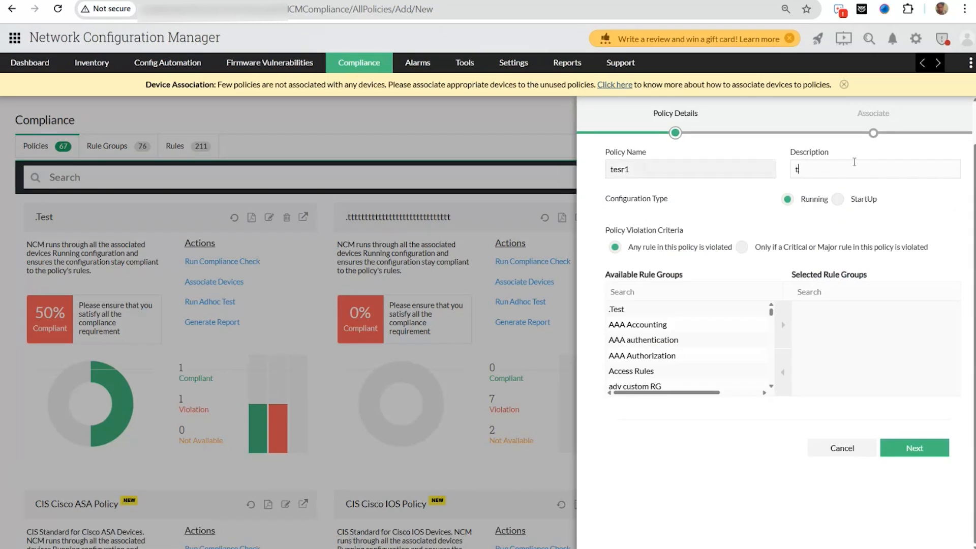
pyautogui.write('1')
# - Add rule groups AAA Accounting, AAA authentication, Access Rules and adv custom RG, then proceed to device association
pyautogui.click(752, 324)
pyautogui.click(784, 326)
pyautogui.click(734, 328)
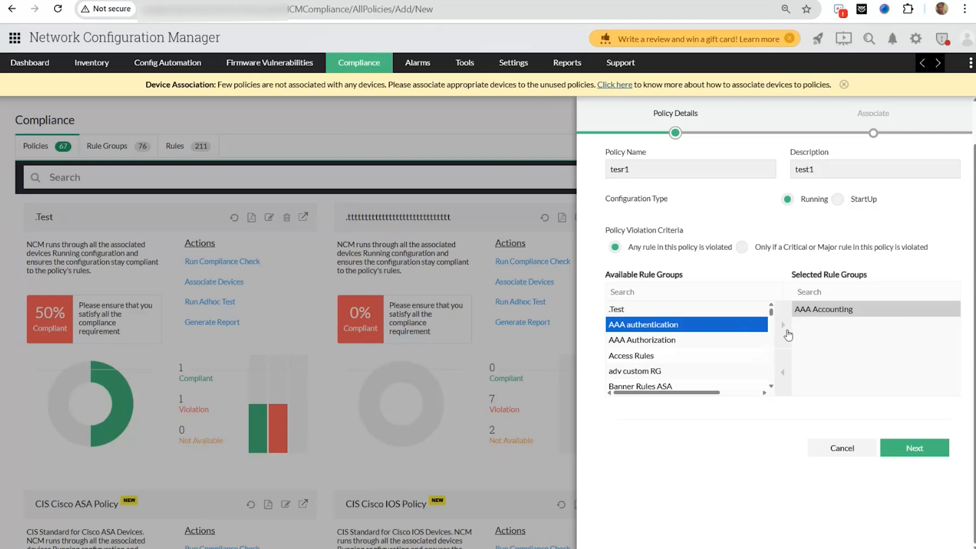
pyautogui.click(784, 326)
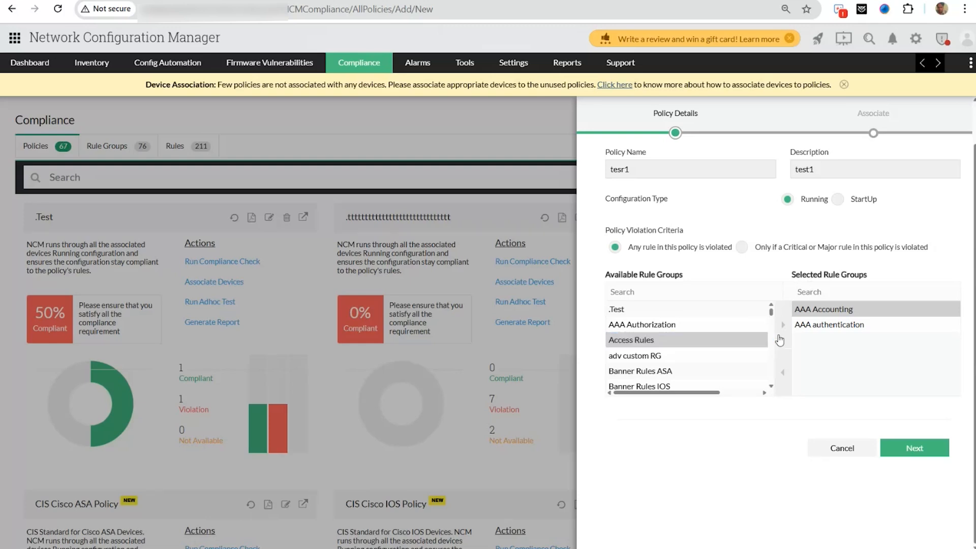
pyautogui.doubleClick(767, 340)
pyautogui.doubleClick(766, 340)
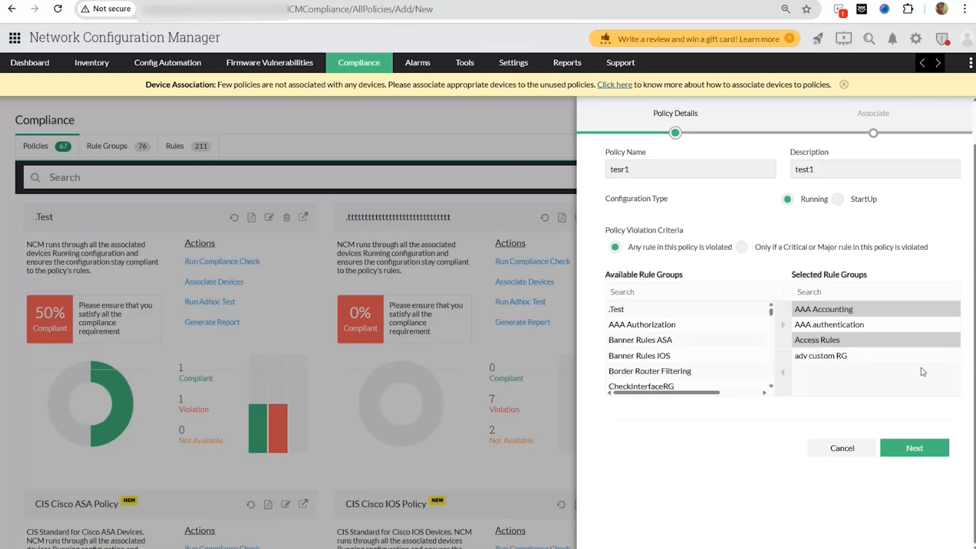
pyautogui.click(918, 450)
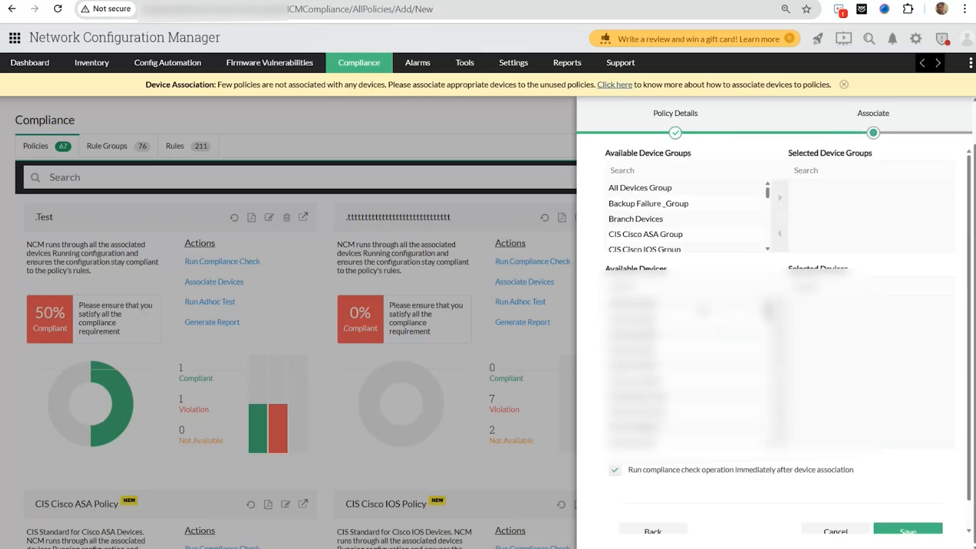
# - Add Branch Devices, Backup Failure _Group and CIS Cisco IOS Group to the policy's selected device groups
pyautogui.click(676, 216)
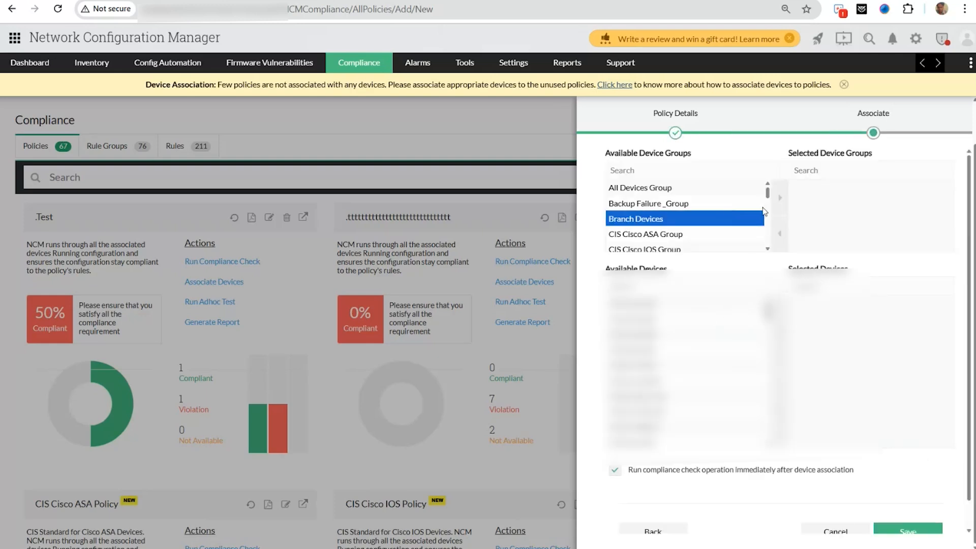
pyautogui.click(779, 200)
pyautogui.click(722, 219)
pyautogui.click(779, 200)
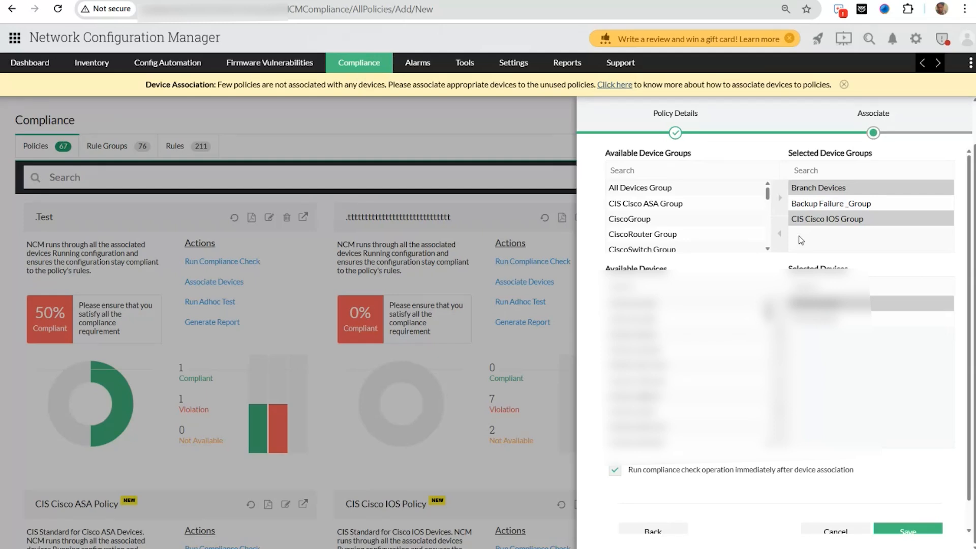
pyautogui.scroll(-1, 919, 518)
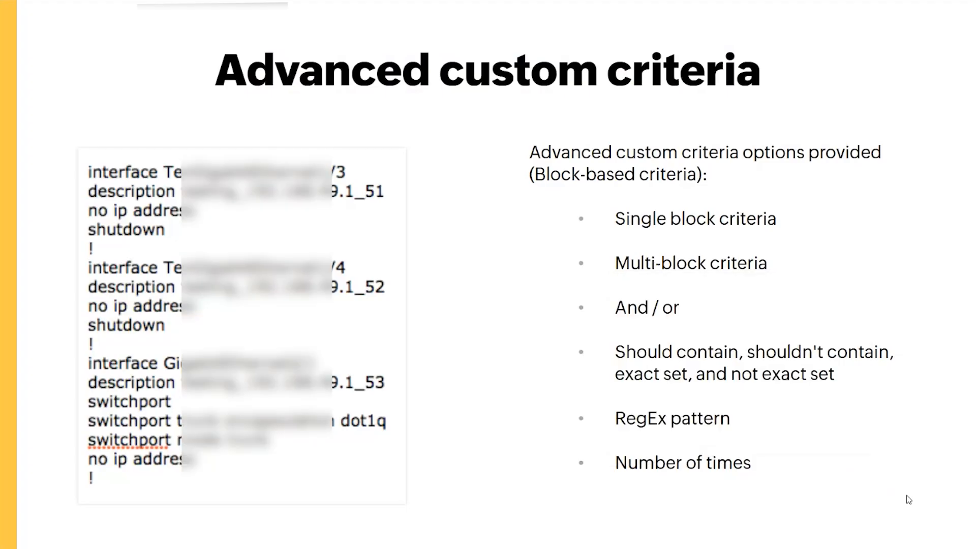
# - Advance the presentation to the Remediation Configlets slide and return to Network Configuration Manager
pyautogui.press('Right')
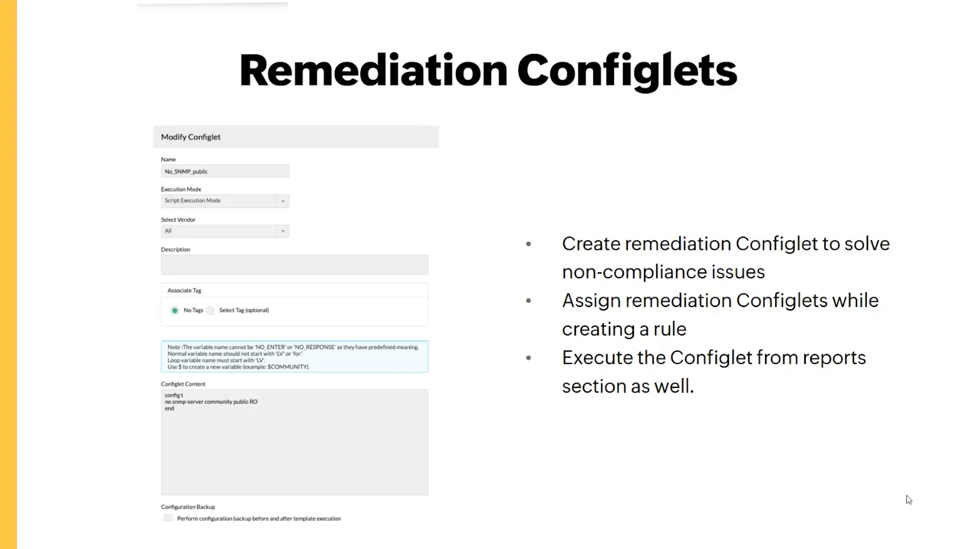
pyautogui.hotkey('alt', 'Tab')
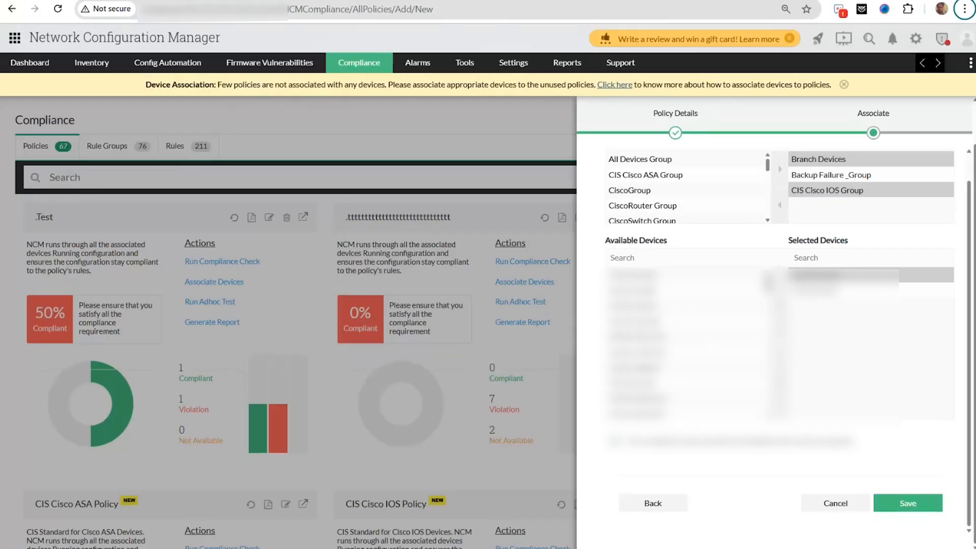
# - Cancel the new policy, view the .Test policy's violating device details, then show the Compliance reports slide
pyautogui.click(834, 503)
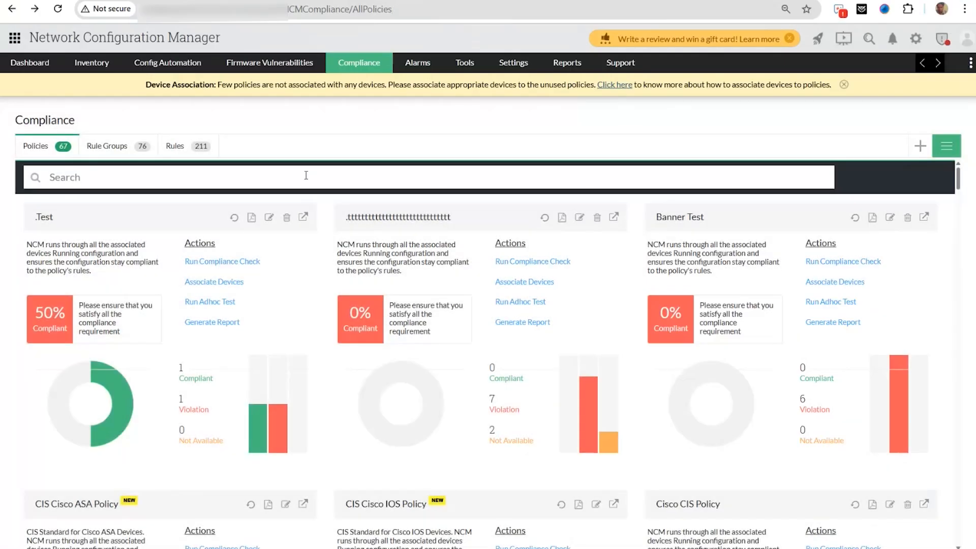
pyautogui.moveTo(130, 394)
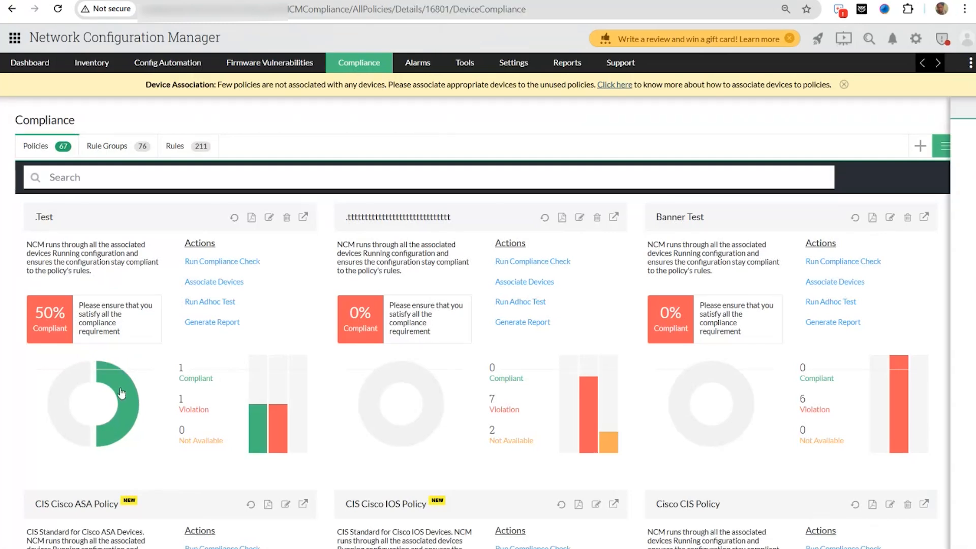
pyautogui.click(121, 393)
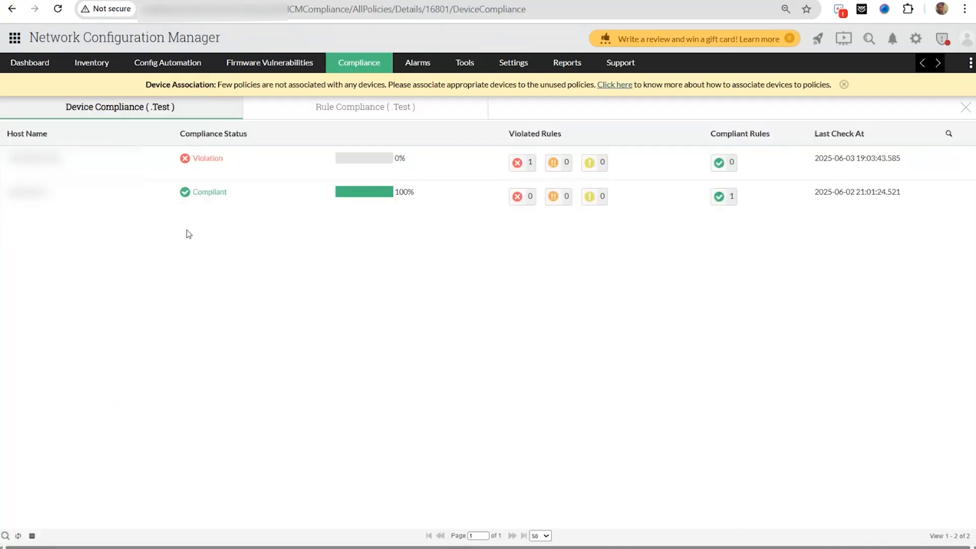
pyautogui.click(192, 171)
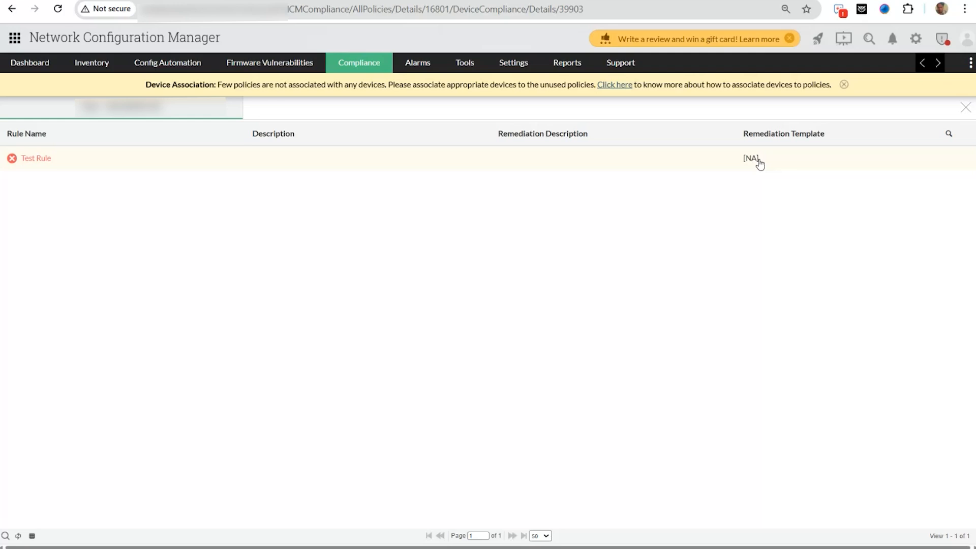
pyautogui.hotkey('alt', 'Tab')
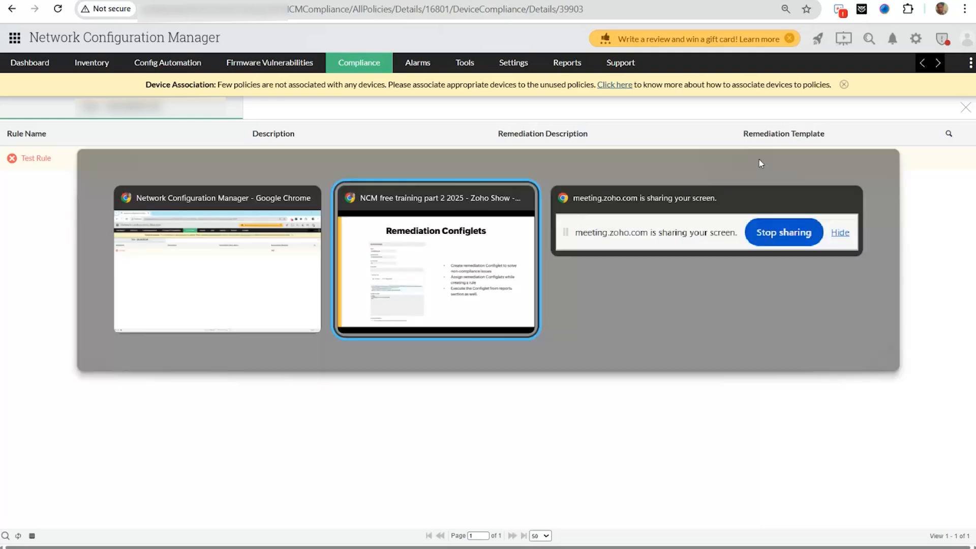
pyautogui.press('Right')
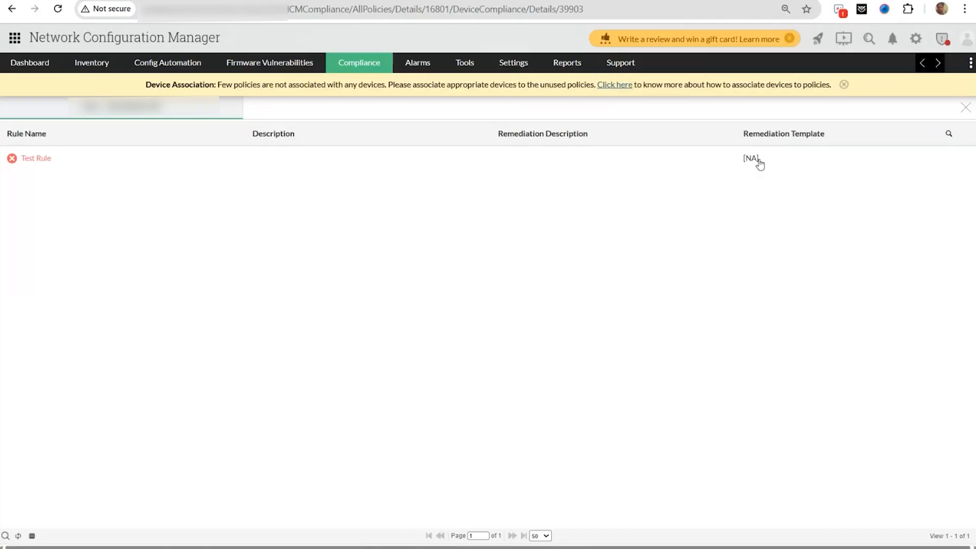
# - Open the Compliance Report and expand the first violating device to view its per-policy results
pyautogui.moveTo(572, 60)
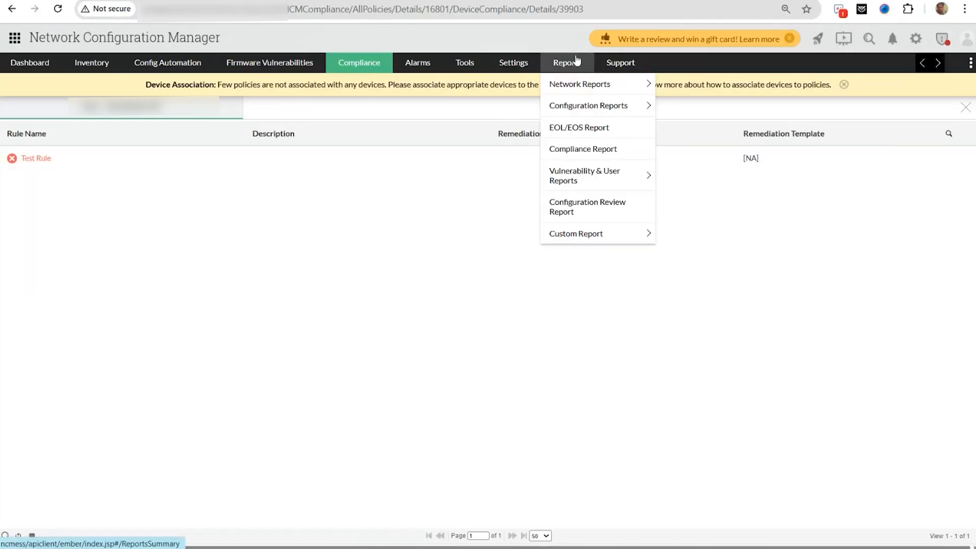
pyautogui.click(592, 152)
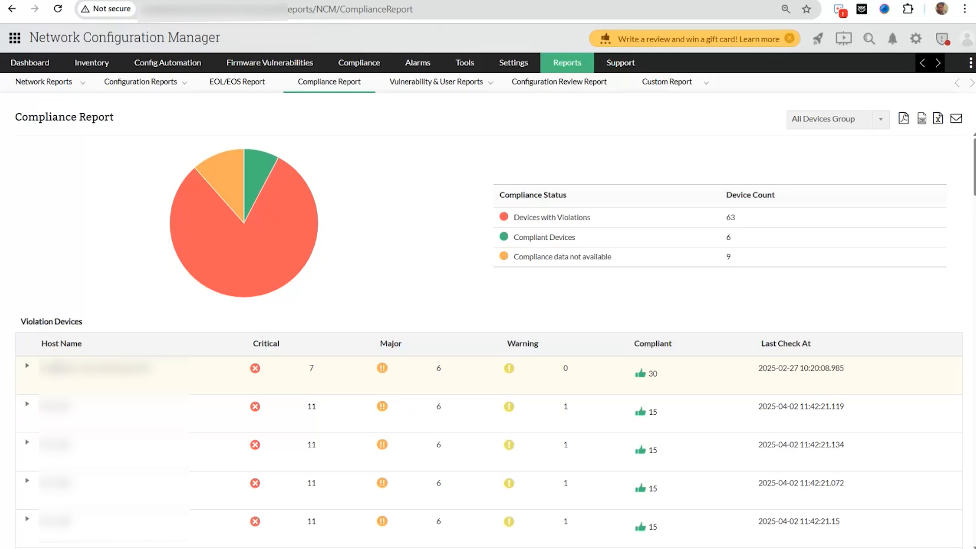
pyautogui.click(27, 367)
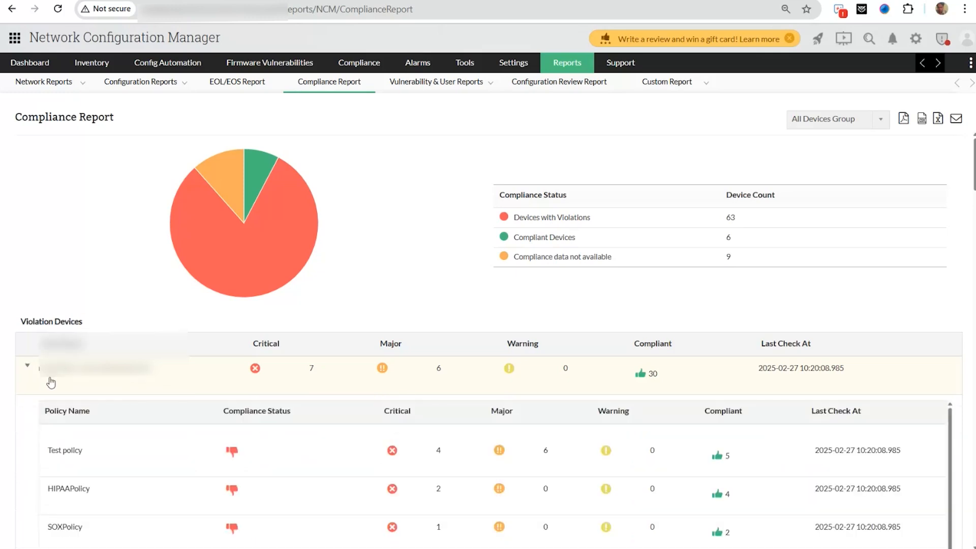
pyautogui.scroll(-3, 145, 366)
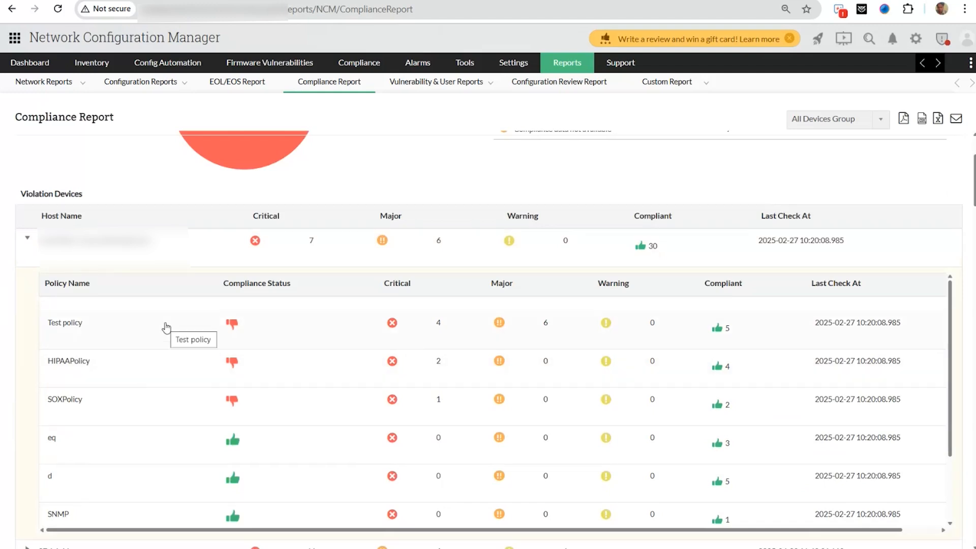
pyautogui.scroll(-1, 165, 327)
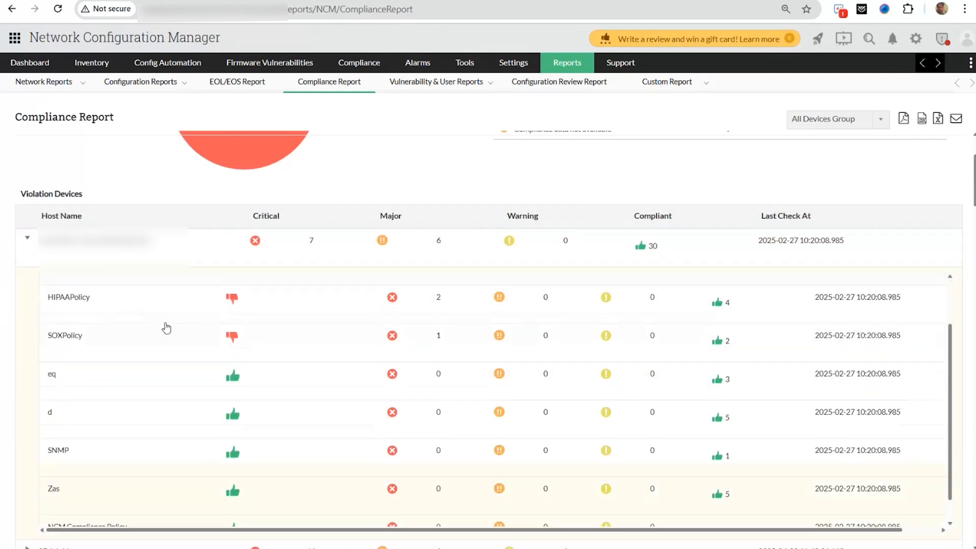
pyautogui.scroll(1, 140, 300)
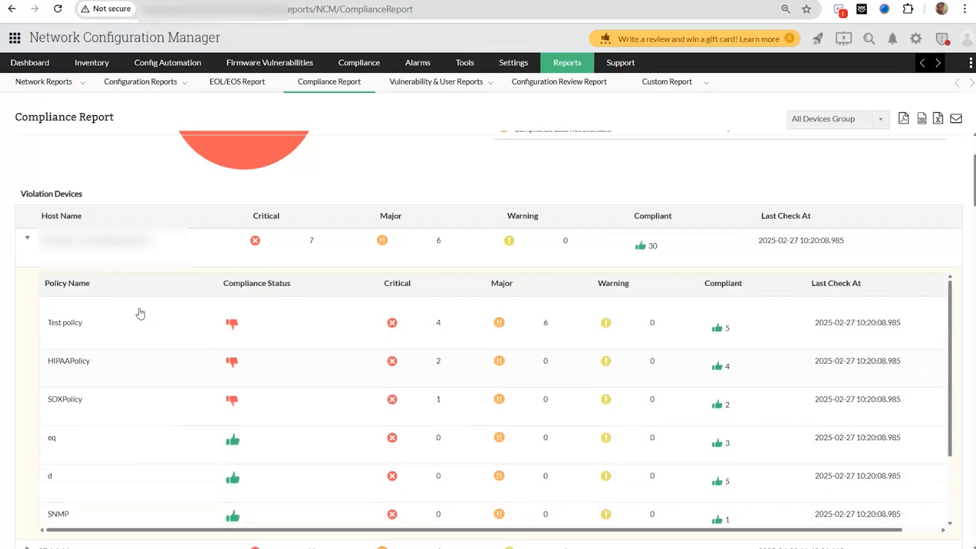
# - Review this device's Test policy violated and compliant rules, go back, then show the RBAC slide
pyautogui.click(122, 337)
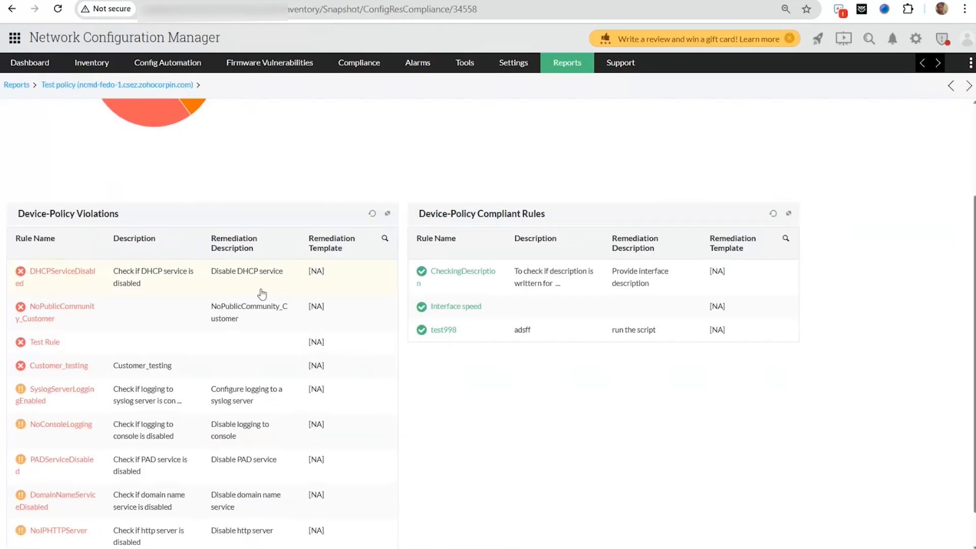
pyautogui.scroll(-1, 261, 294)
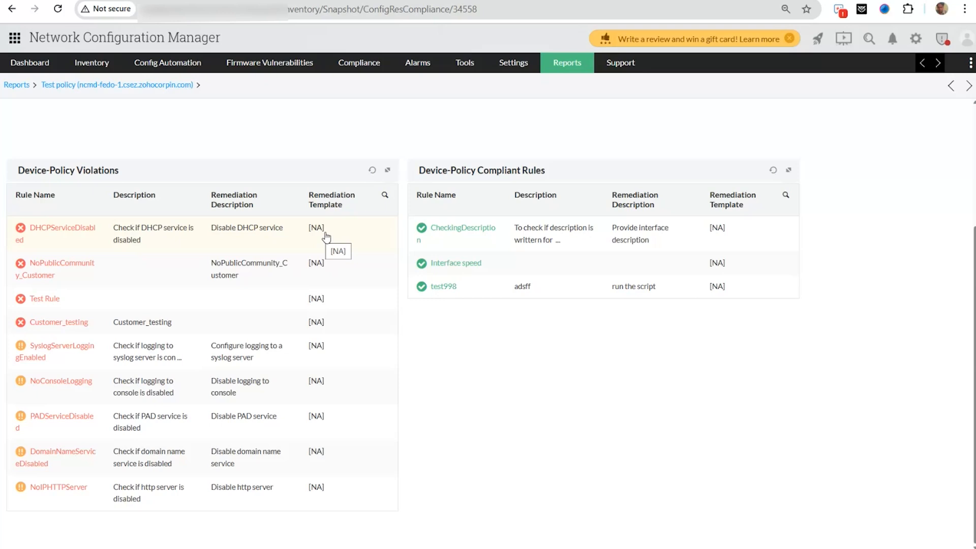
pyautogui.scroll(3, 326, 236)
pyautogui.hotkey('alt', 'Left')
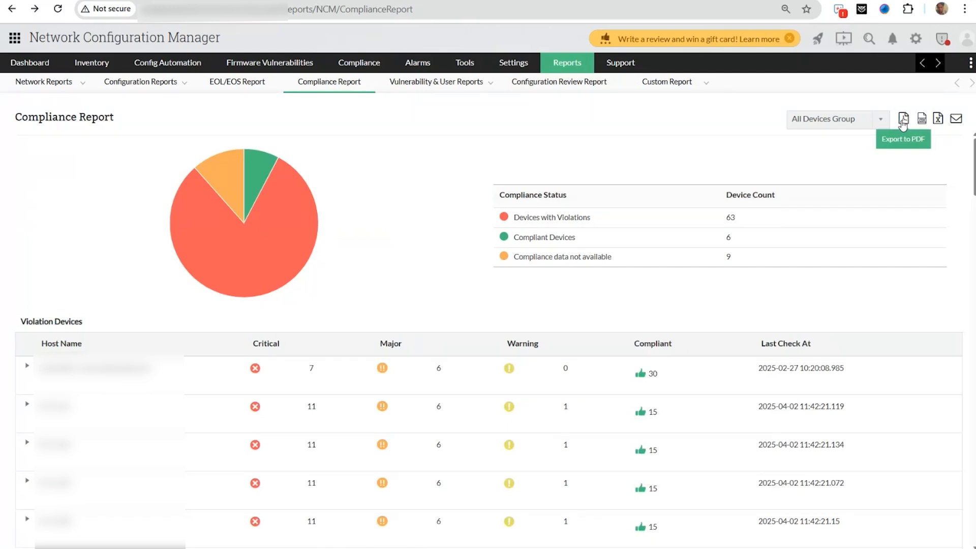
pyautogui.hotkey('alt', 'Tab')
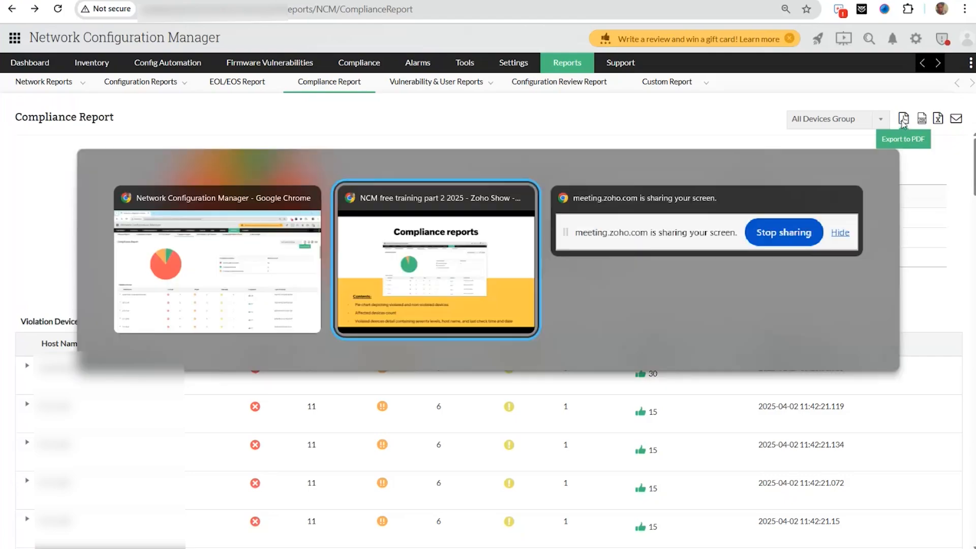
pyautogui.press('Right')
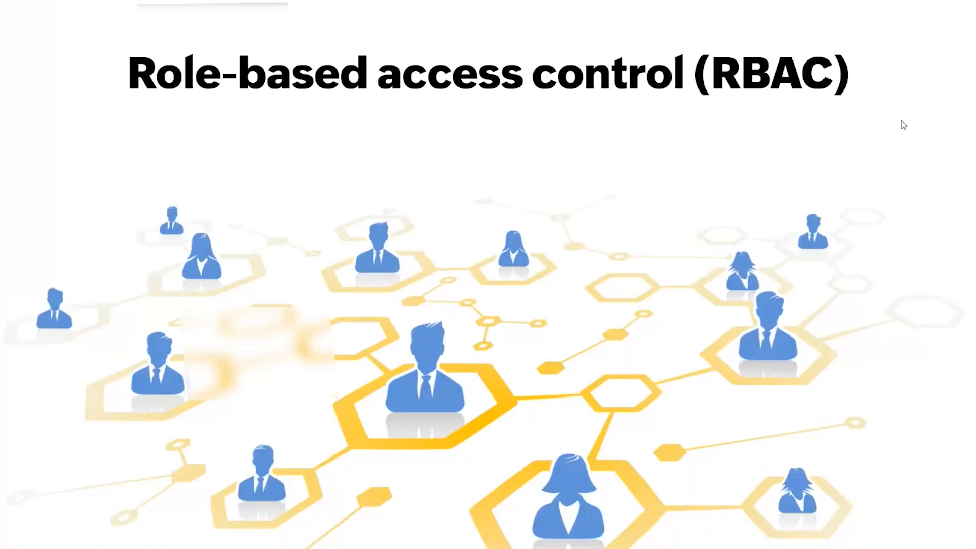
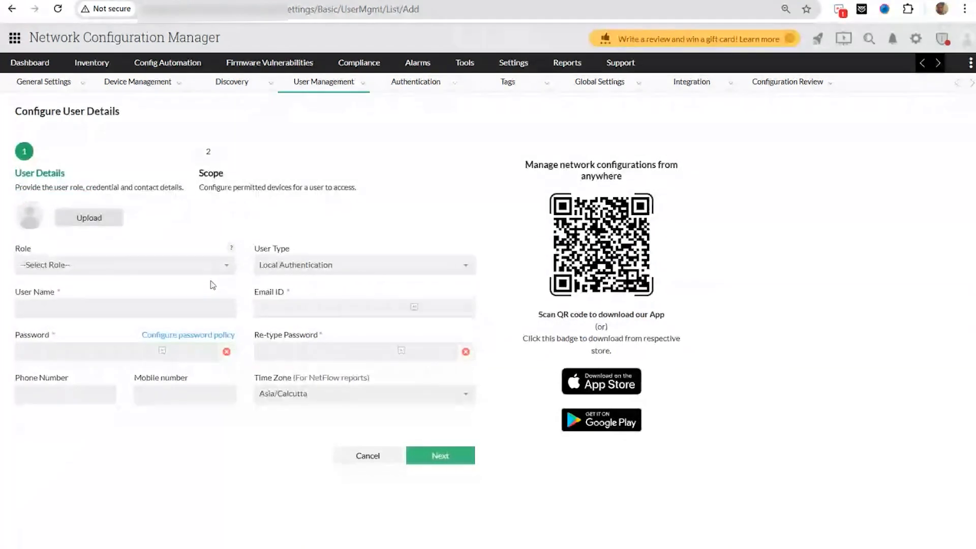
# - Give the new user the Operator role, a user name and an e-mail address
pyautogui.click(155, 266)
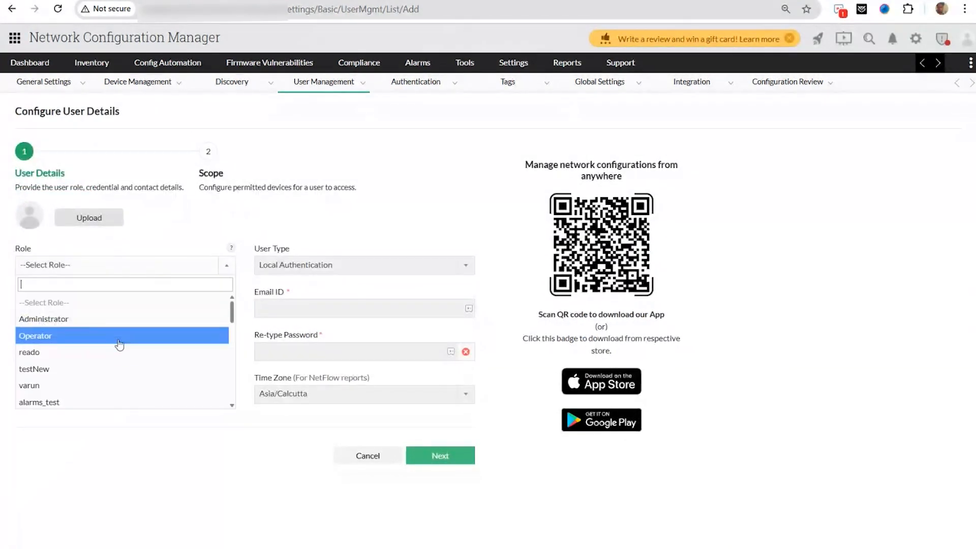
pyautogui.click(119, 346)
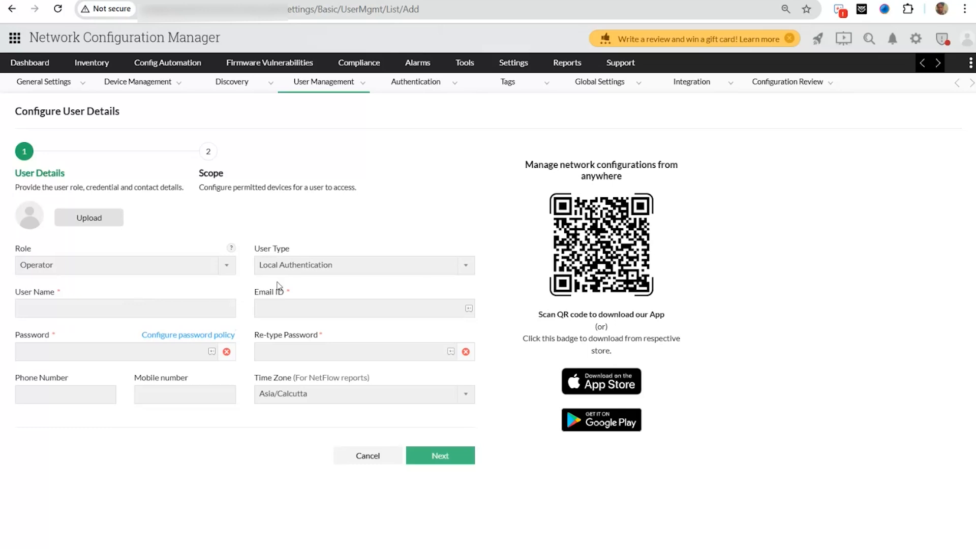
pyautogui.click(80, 312)
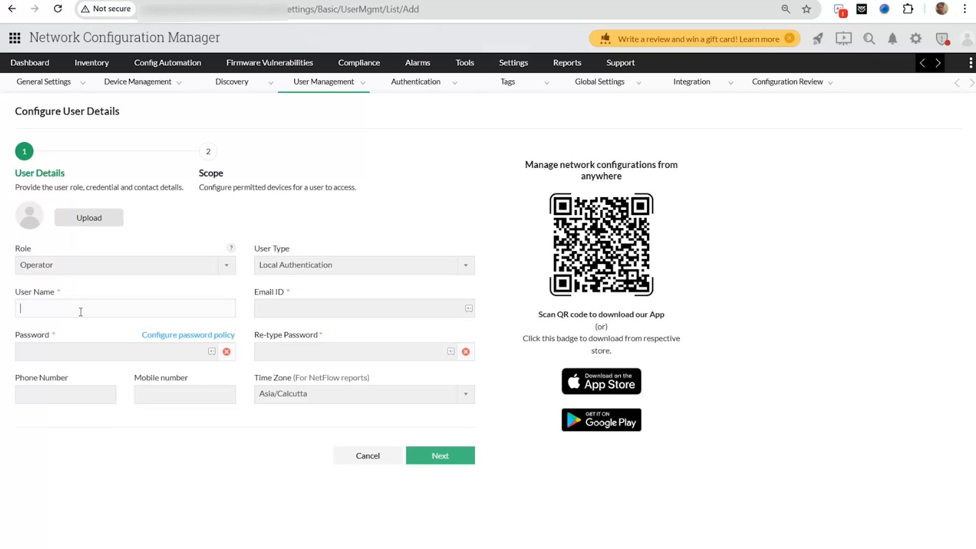
pyautogui.write('Dickinson')
pyautogui.click(279, 306)
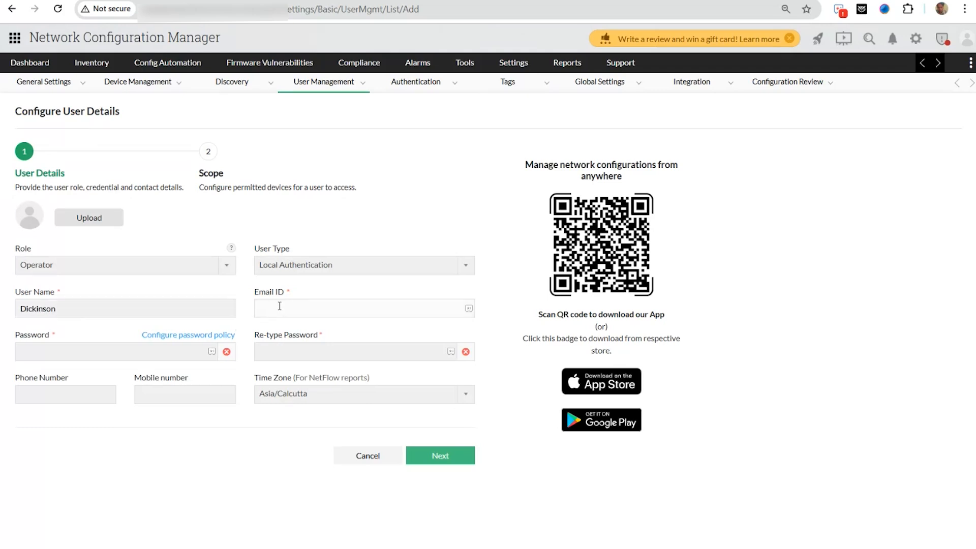
# - Enter and confirm a matching password, then close the Zoho Vault side panel
pyautogui.click(66, 354)
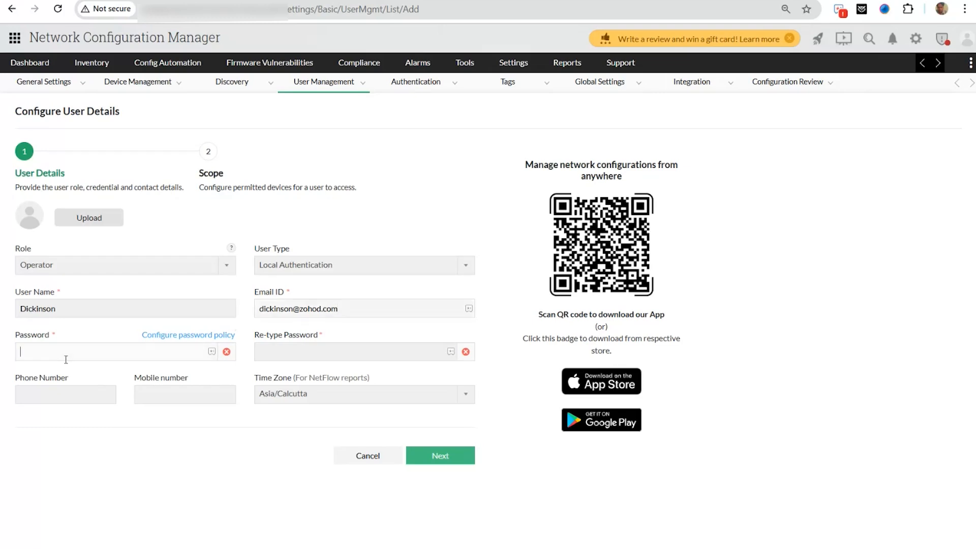
pyautogui.write('•••••••••')
pyautogui.click(291, 353)
pyautogui.write('••••')
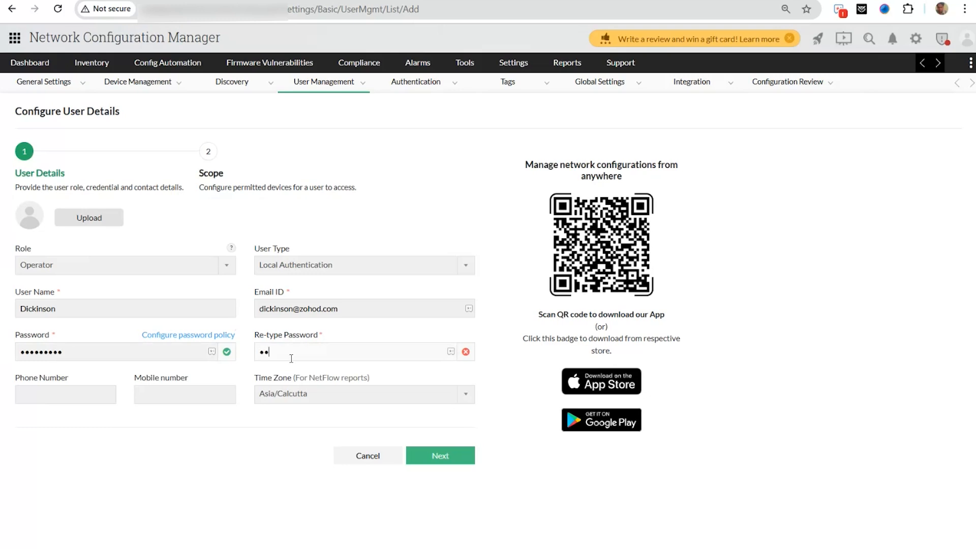
pyautogui.write('•••••')
pyautogui.moveTo(63, 351); pyautogui.dragTo(6, 355)
pyautogui.press('BackSpace')
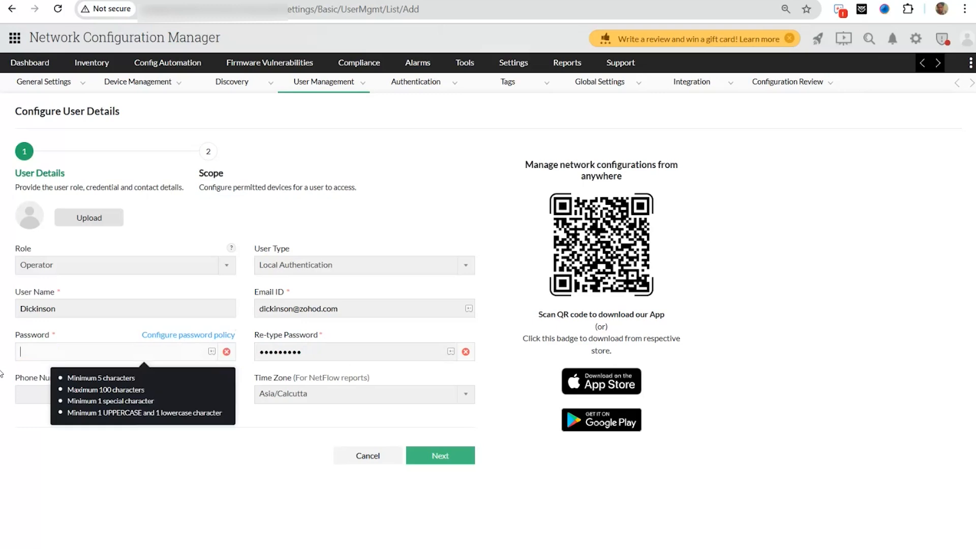
pyautogui.write('•••••••••')
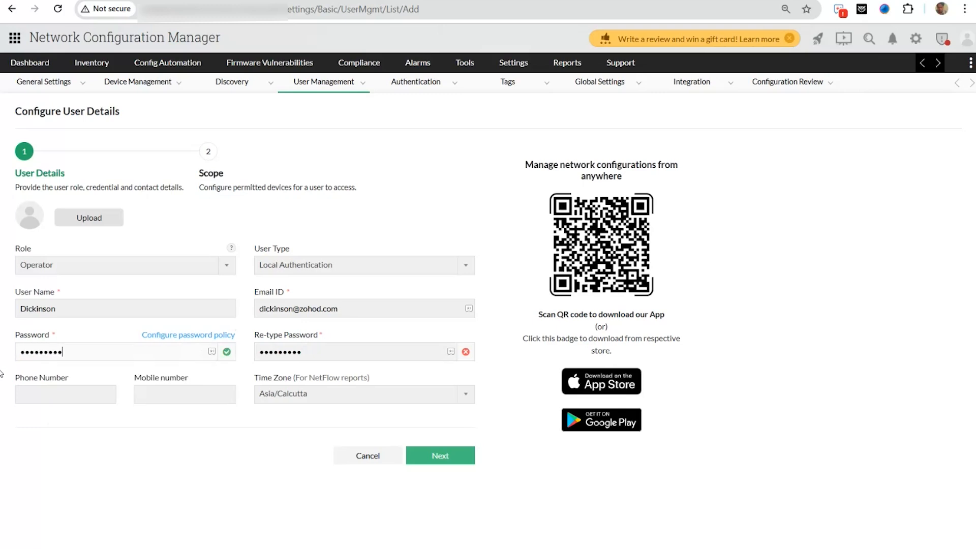
pyautogui.press('Tab')
pyautogui.click(214, 352)
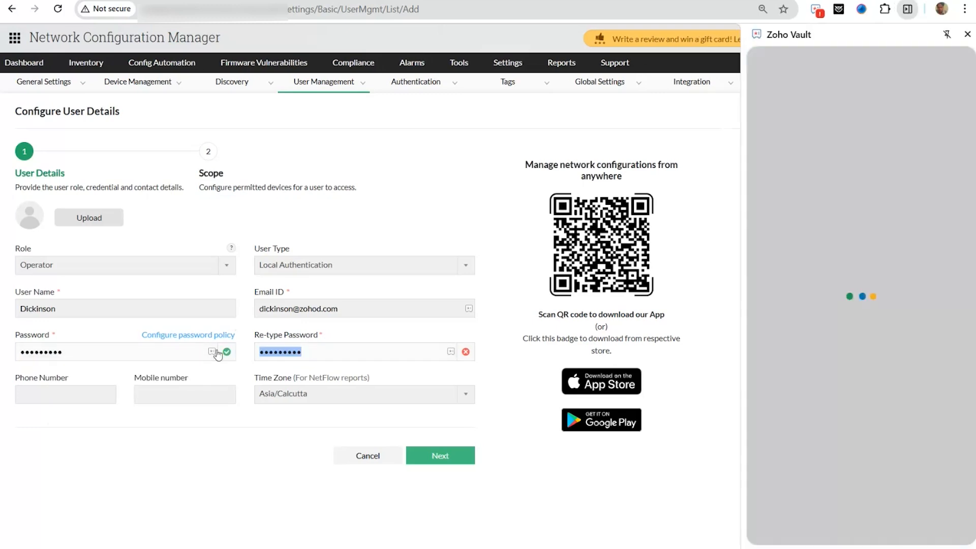
pyautogui.write('•••••••••')
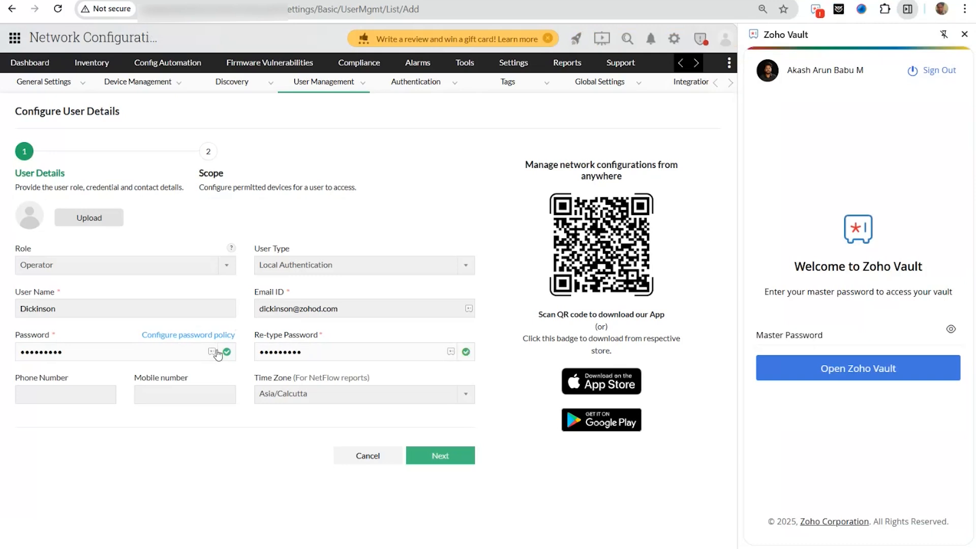
pyautogui.click(965, 34)
# - Go to the Scope step and try scoping the user to individual devices
pyautogui.click(459, 457)
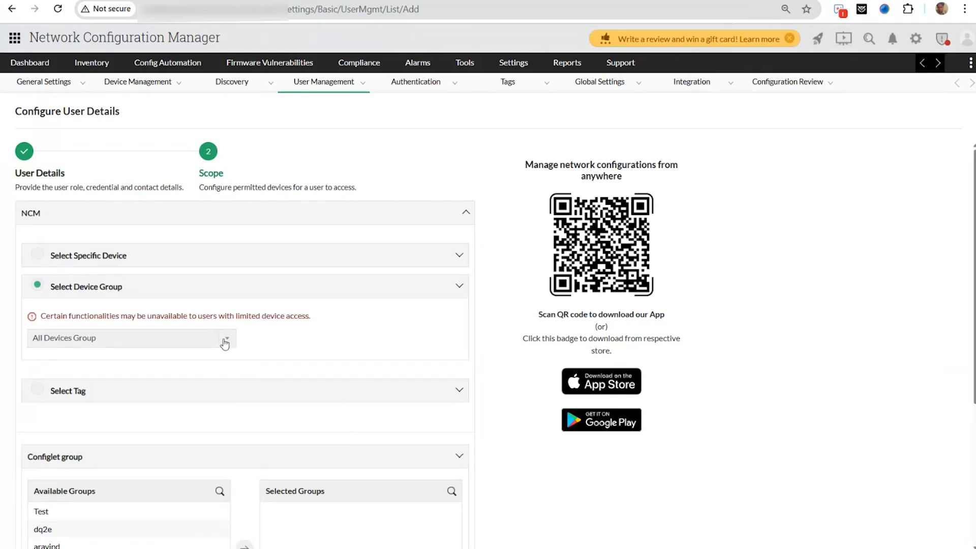
pyautogui.click(39, 256)
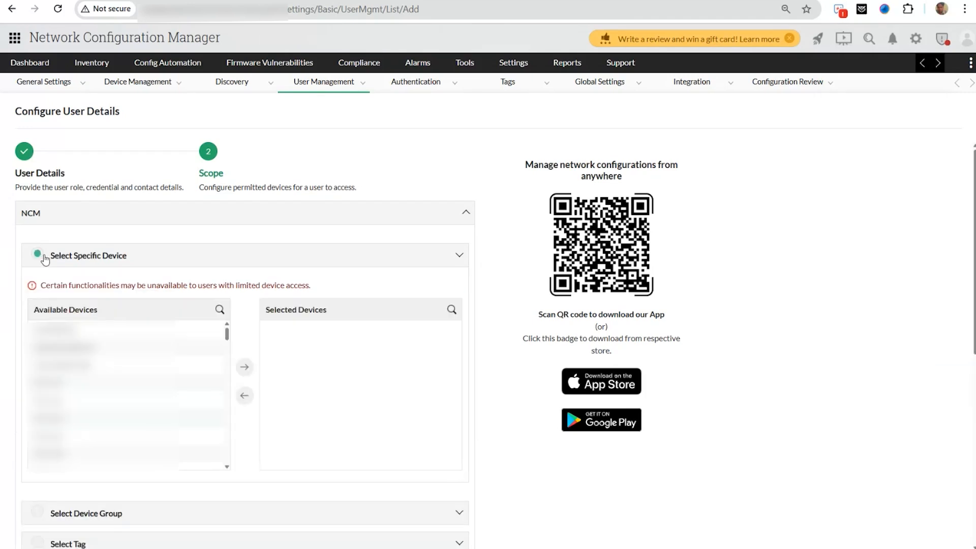
pyautogui.click(86, 330)
pyautogui.click(206, 366)
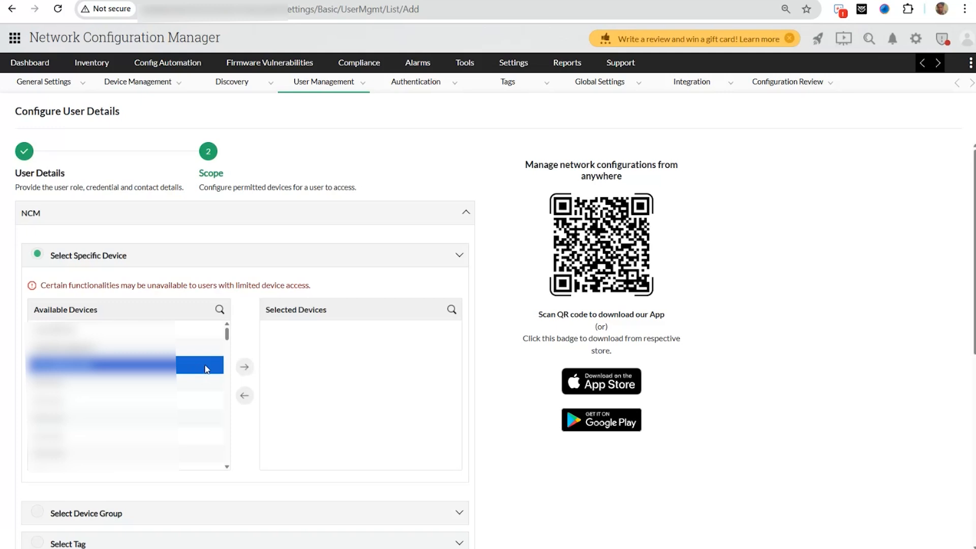
pyautogui.scroll(-2, 191, 365)
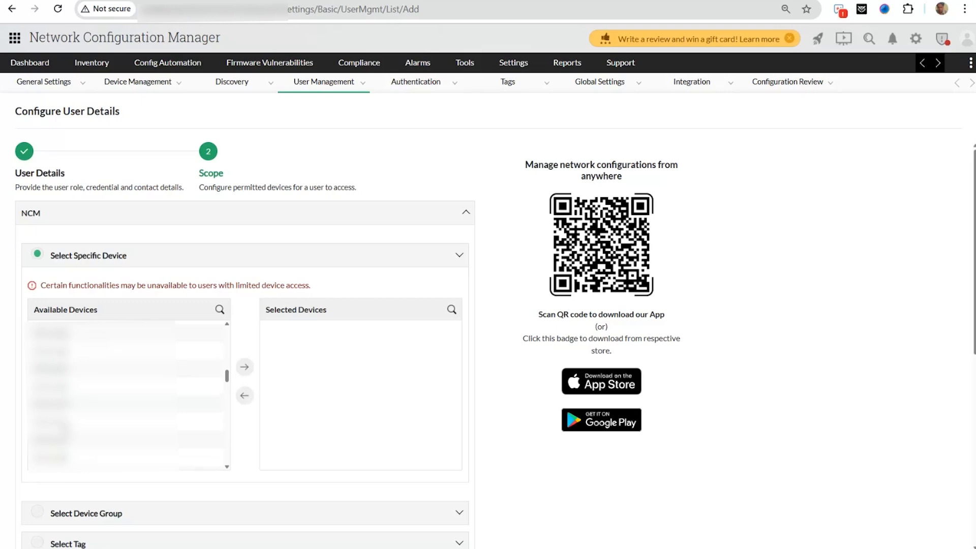
# - Restrict the user to the CiscoRouter Group device group and save the Operator user
pyautogui.click(37, 512)
pyautogui.click(70, 338)
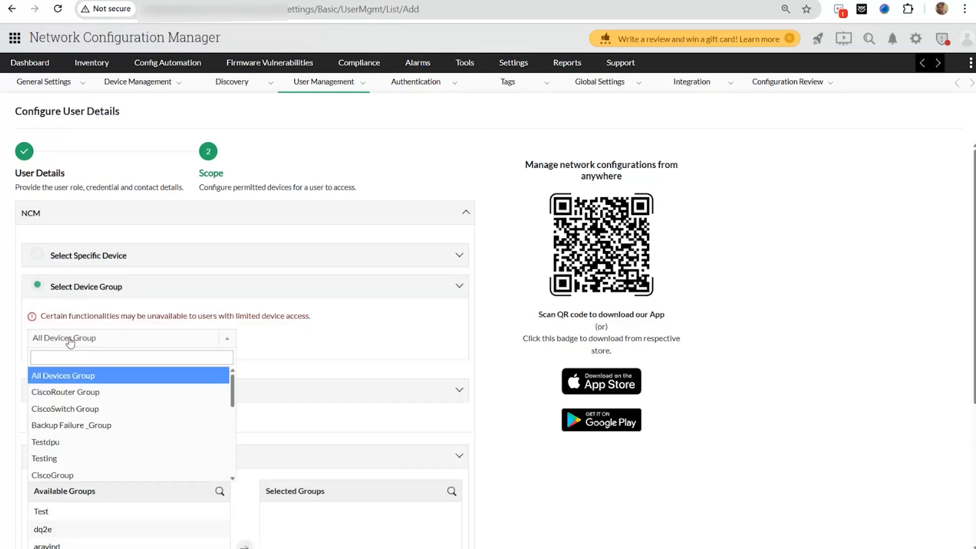
pyautogui.click(70, 390)
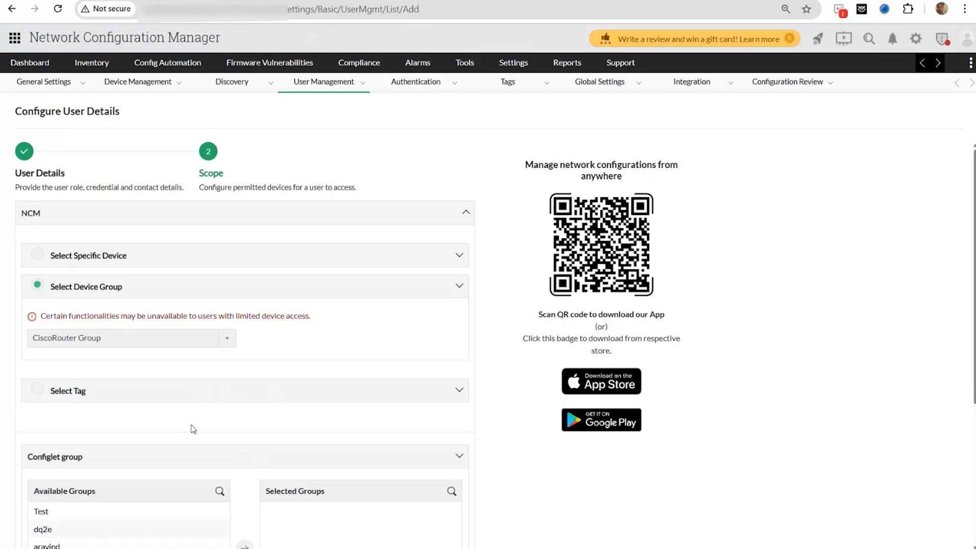
pyautogui.scroll(-4, 414, 483)
pyautogui.scroll(4, 204, 306)
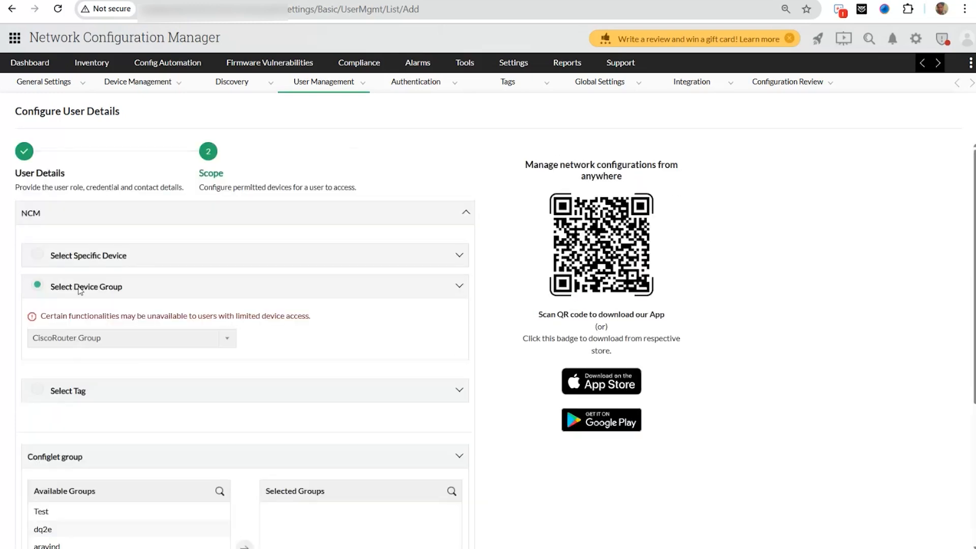
pyautogui.click(117, 339)
pyautogui.click(109, 405)
pyautogui.scroll(-3, 113, 392)
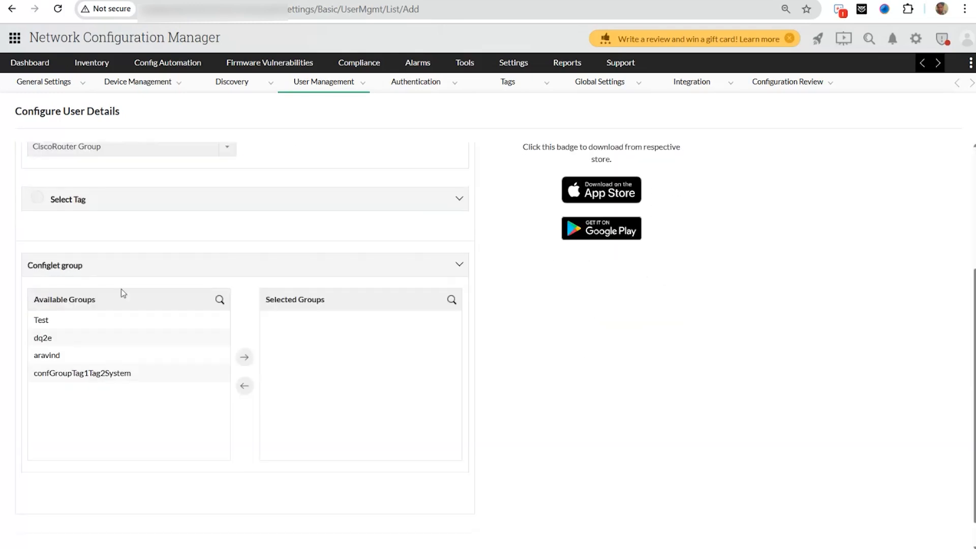
pyautogui.scroll(-1, 386, 396)
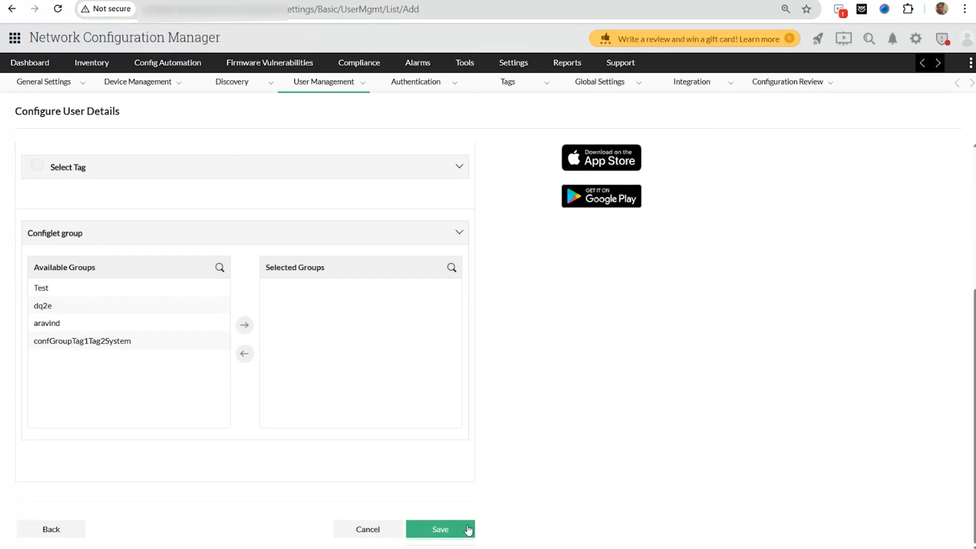
pyautogui.click(469, 530)
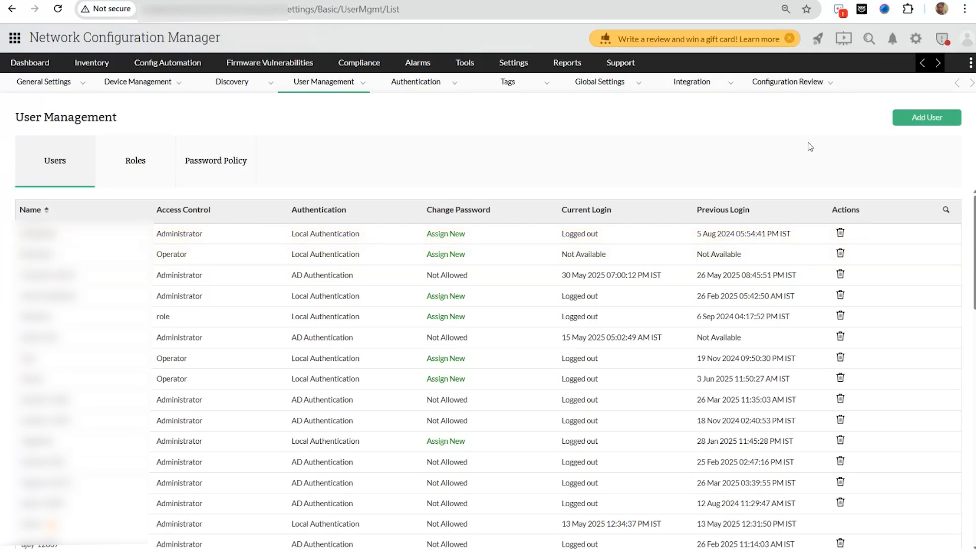
# - Sign out of the administrator account and enter the new user's name and password
pyautogui.click(965, 39)
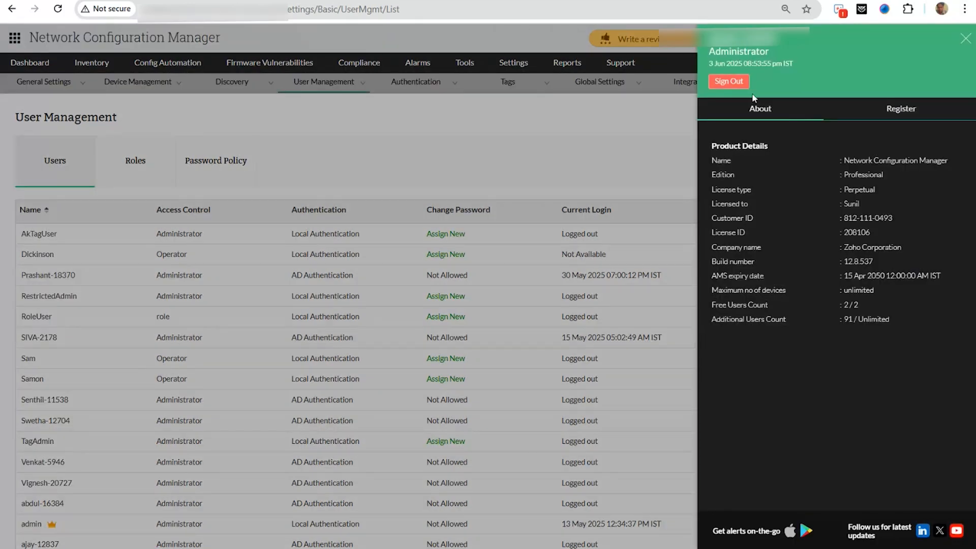
pyautogui.click(738, 83)
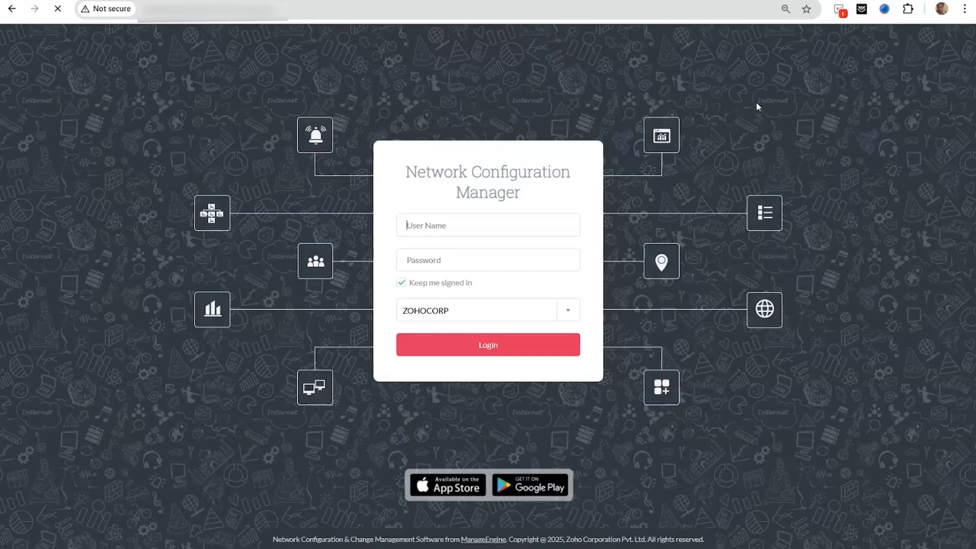
pyautogui.click(472, 225)
pyautogui.write('Dickinson')
pyautogui.click(456, 266)
pyautogui.write('••••')
pyautogui.press('BackSpace')
pyautogui.press('BackSpace')
pyautogui.press('BackSpace')
pyautogui.press('BackSpace')
pyautogui.write('••')
pyautogui.press('BackSpace')
pyautogui.press('BackSpace')
pyautogui.write('••••')
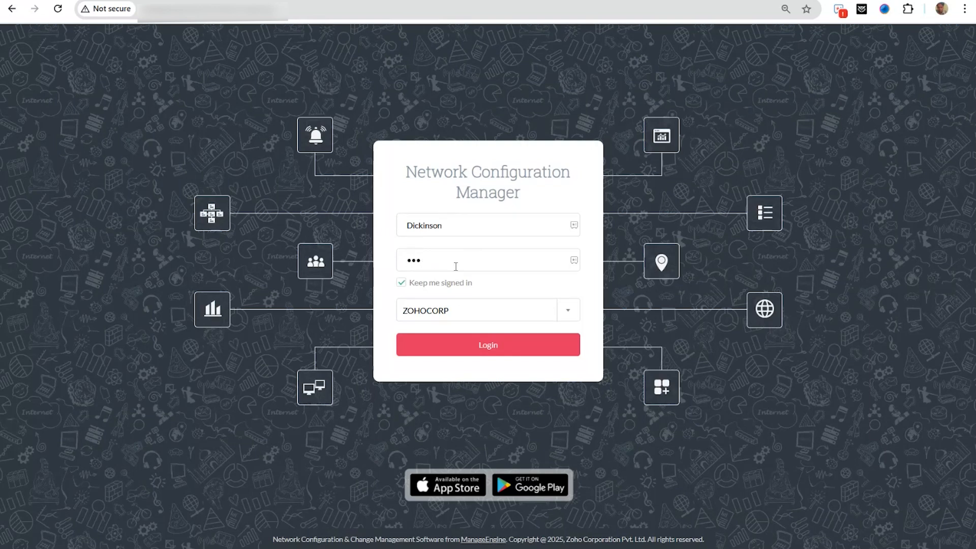
pyautogui.press('BackSpace')
pyautogui.press('BackSpace')
pyautogui.write('•••••••••')
# - Choose Local Authentication and submit the login, which is rejected as invalid
pyautogui.click(433, 313)
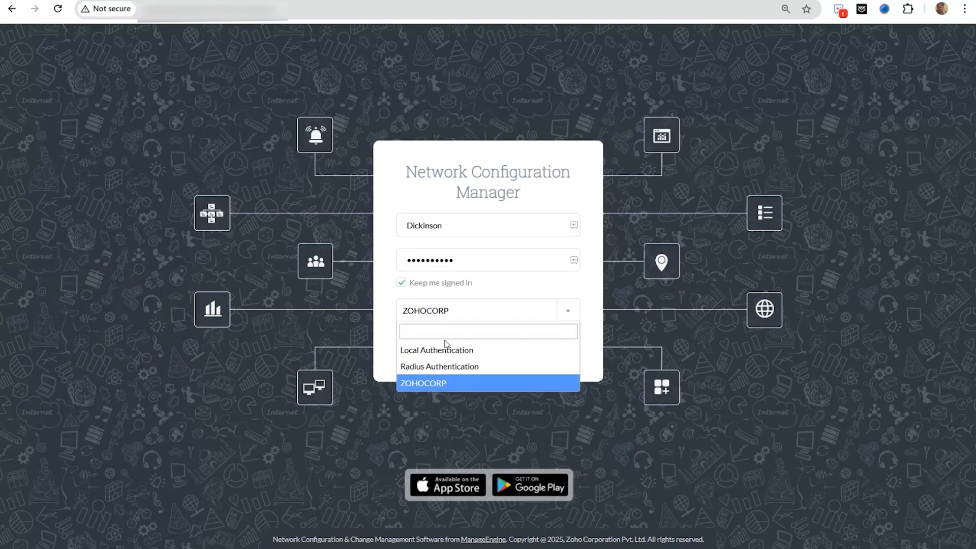
pyautogui.click(448, 348)
pyautogui.click(472, 355)
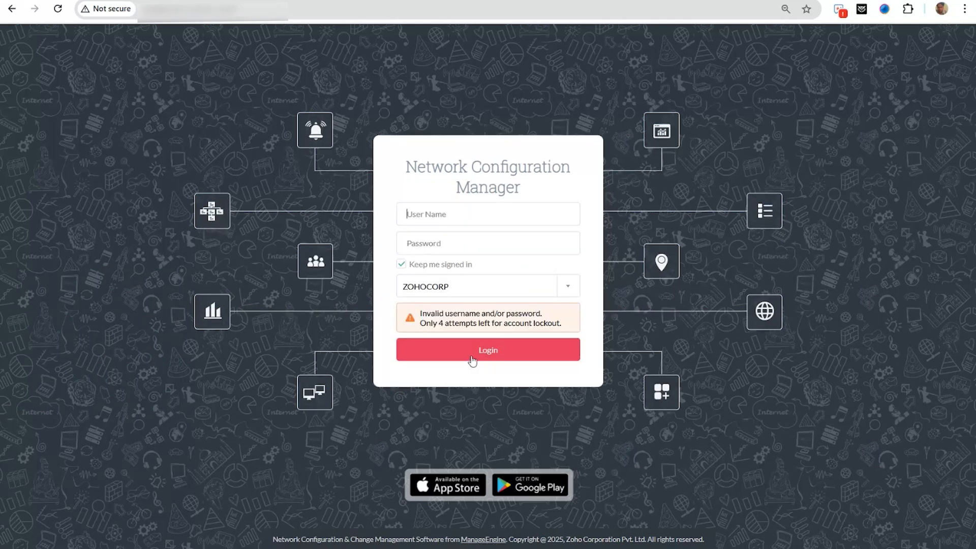
# - Re-enter the new user's name and password with Local Authentication selected
pyautogui.write('Dickinson')
pyautogui.click(457, 235)
pyautogui.click(478, 288)
pyautogui.click(457, 312)
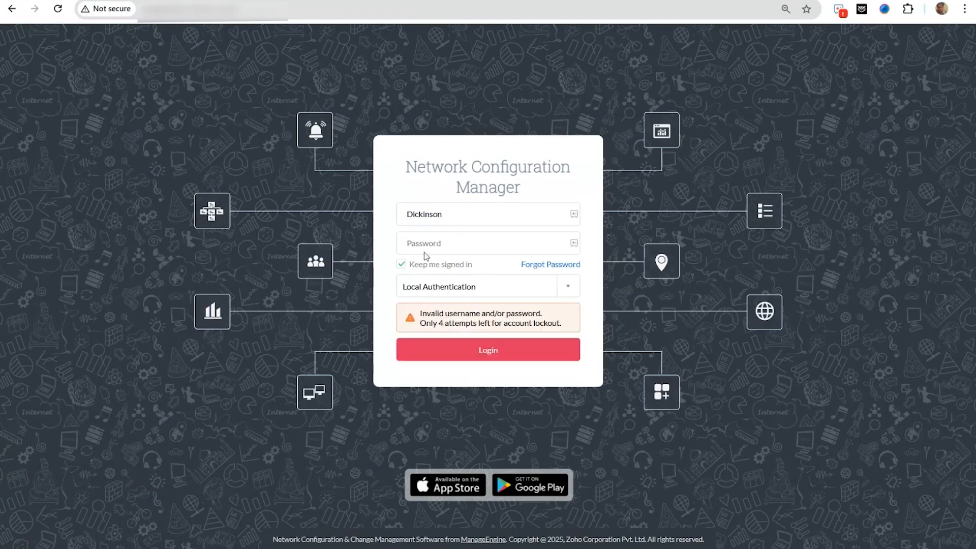
pyautogui.click(424, 245)
pyautogui.write('••••••••••')
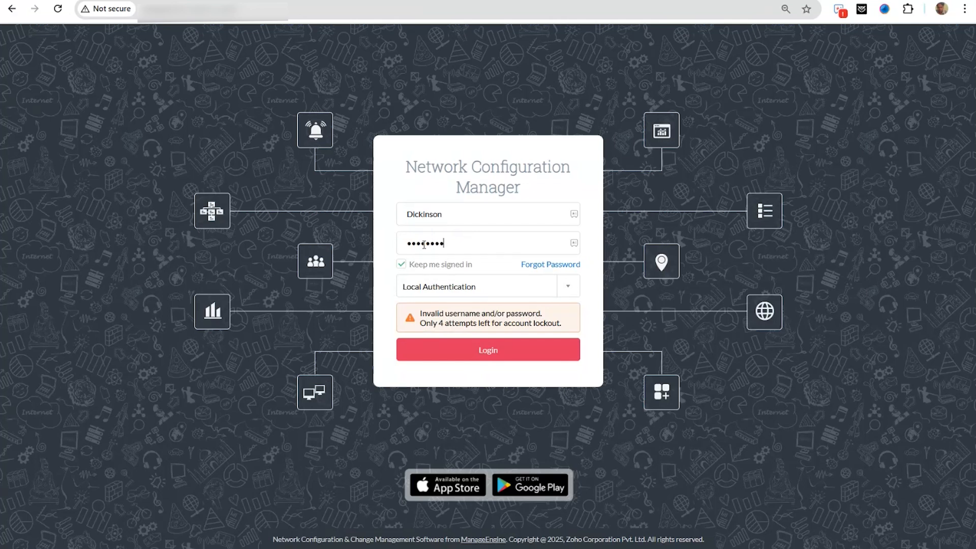
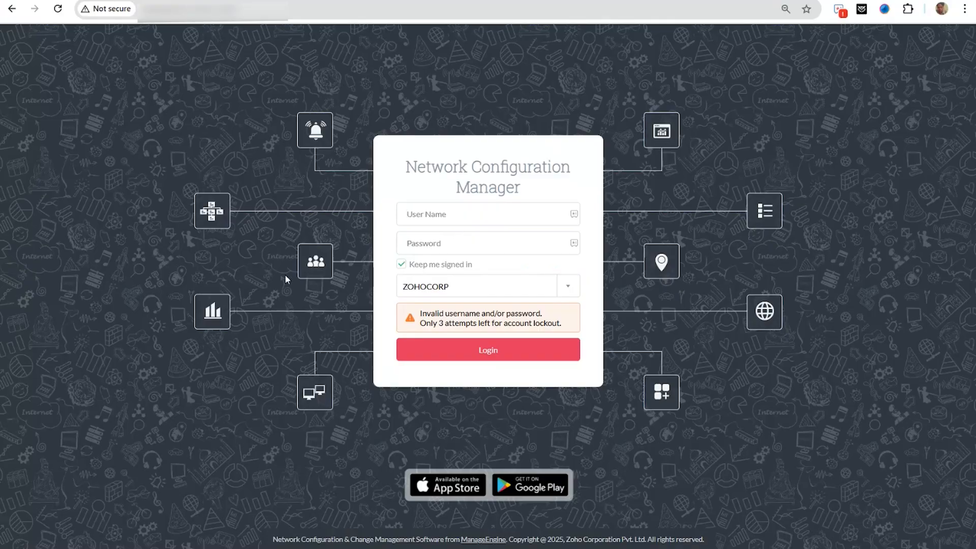
# - Reload the Network Configuration Manager login page by re-entering its URL in the address bar
pyautogui.hscroll(-5, 286, 276)
pyautogui.hscroll(5, 429, 275)
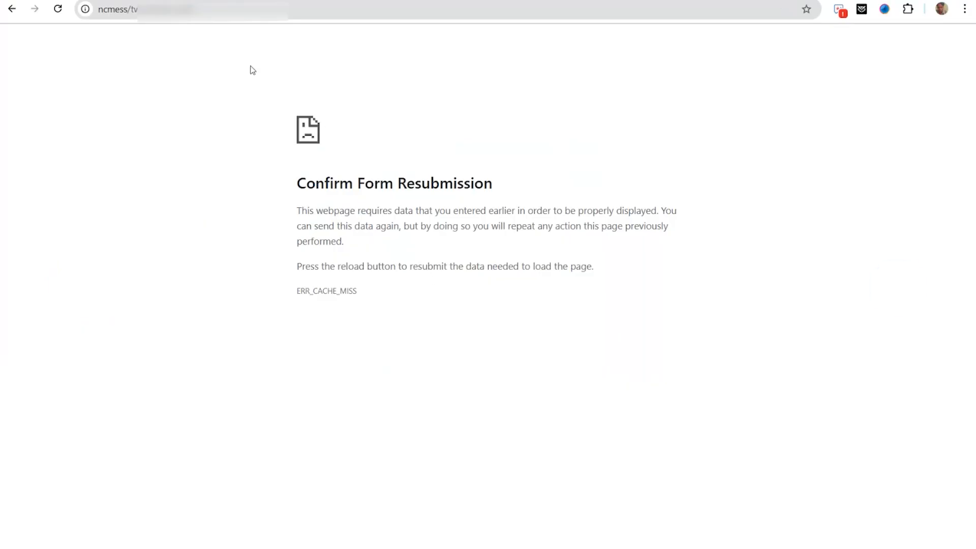
pyautogui.hotkey('ctrl', 'l')
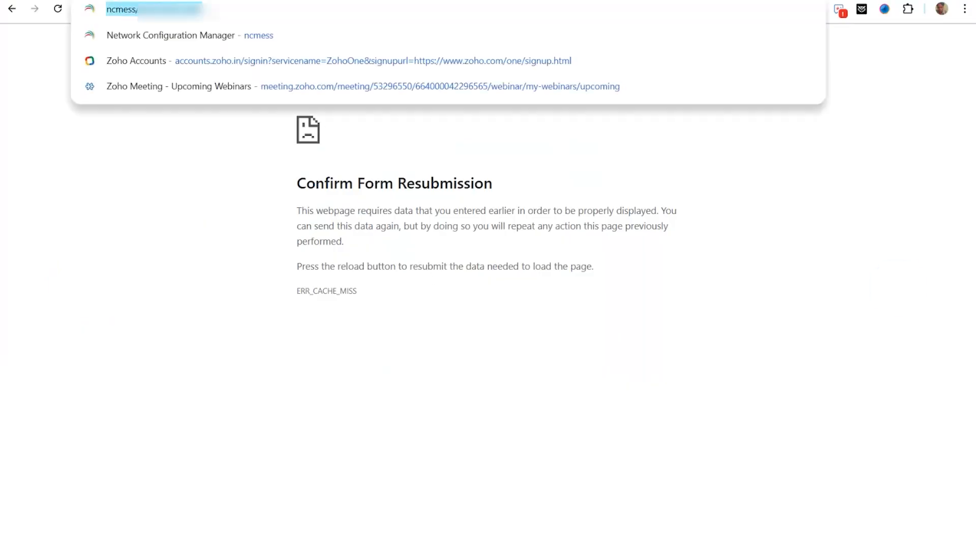
pyautogui.press('BackSpace')
pyautogui.write('nec')
pyautogui.press('BackSpace')
pyautogui.press('BackSpace')
pyautogui.write('c')
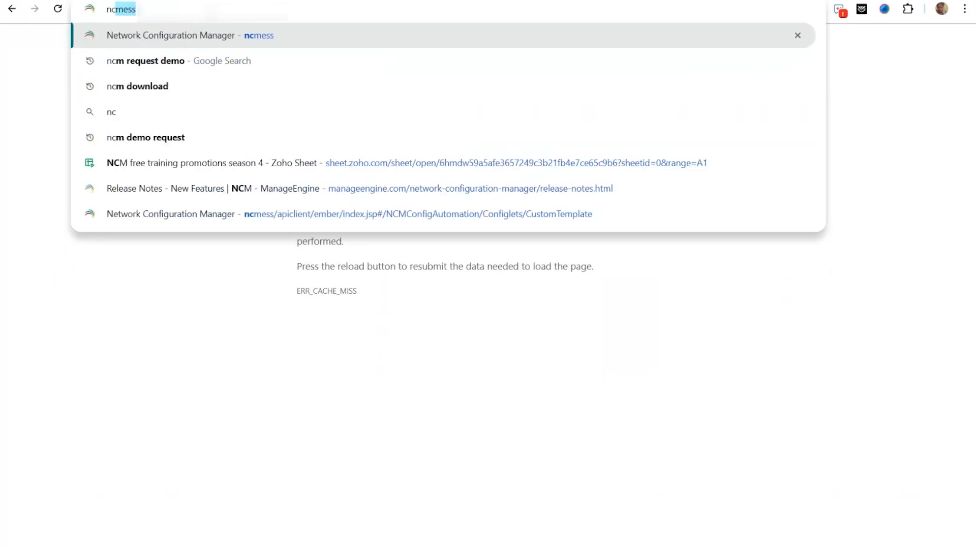
pyautogui.write('mess/')
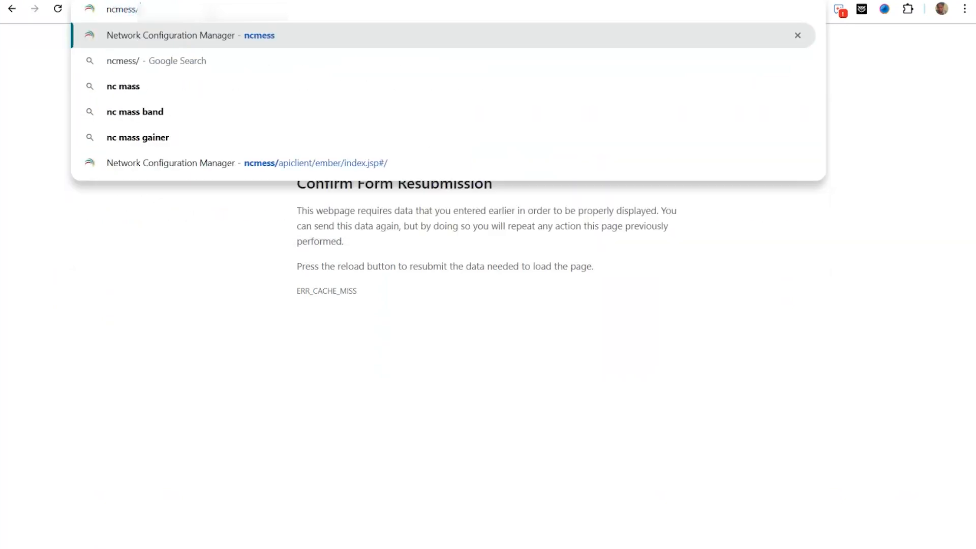
pyautogui.press('Return')
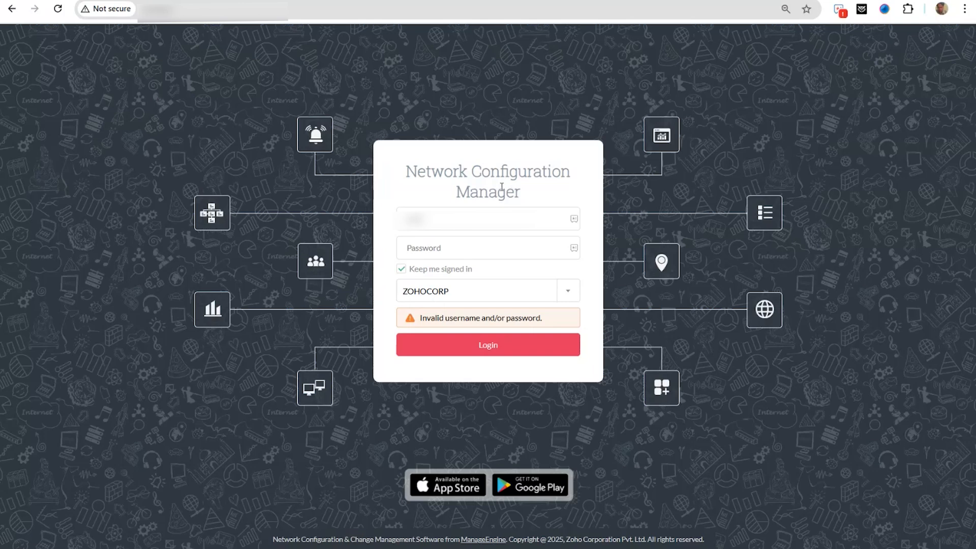
# - Fill in the new operator's username and account password on the login form
pyautogui.write('admin-12345')
pyautogui.click(503, 253)
pyautogui.write('admin123456')
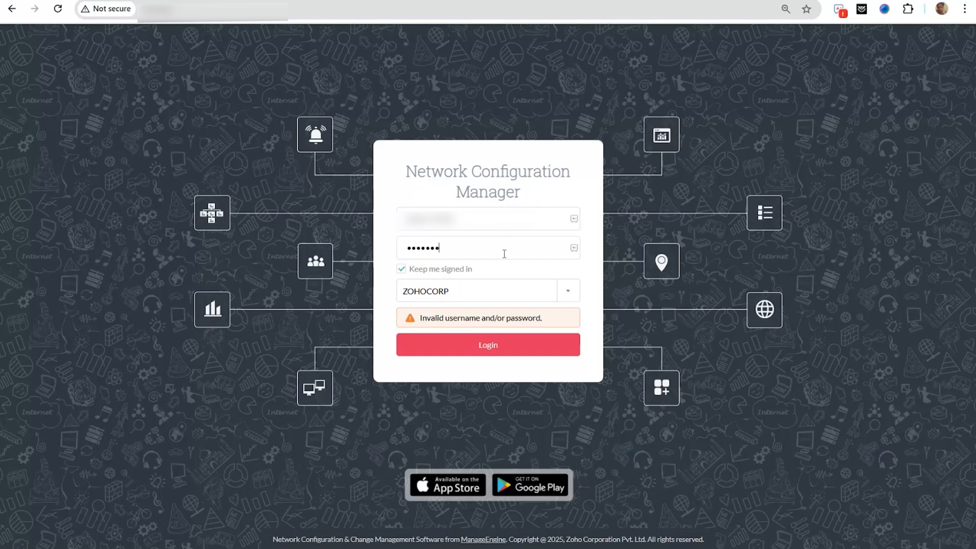
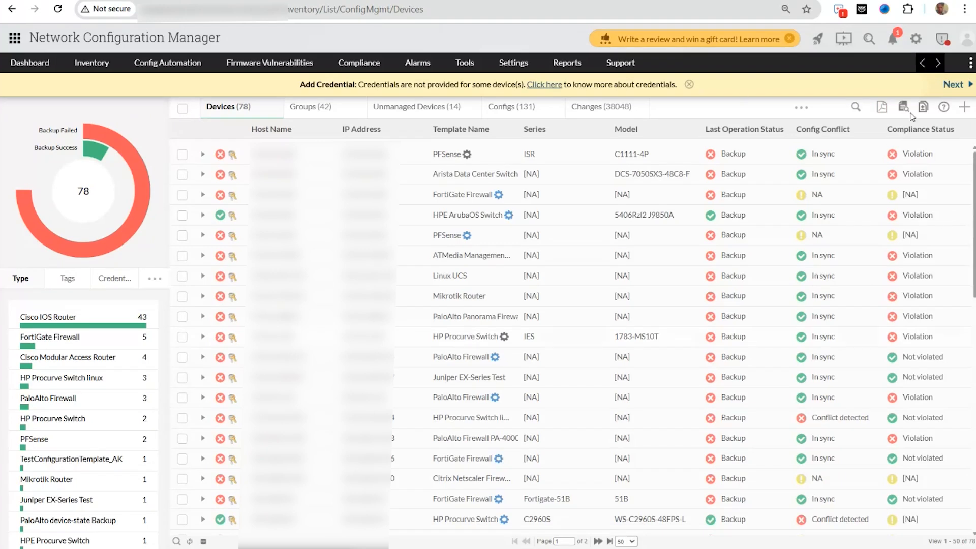
# - Open the operator's pending Custom Template Upload approval request, then bring up the 'What is RBAC' slide
pyautogui.click(893, 39)
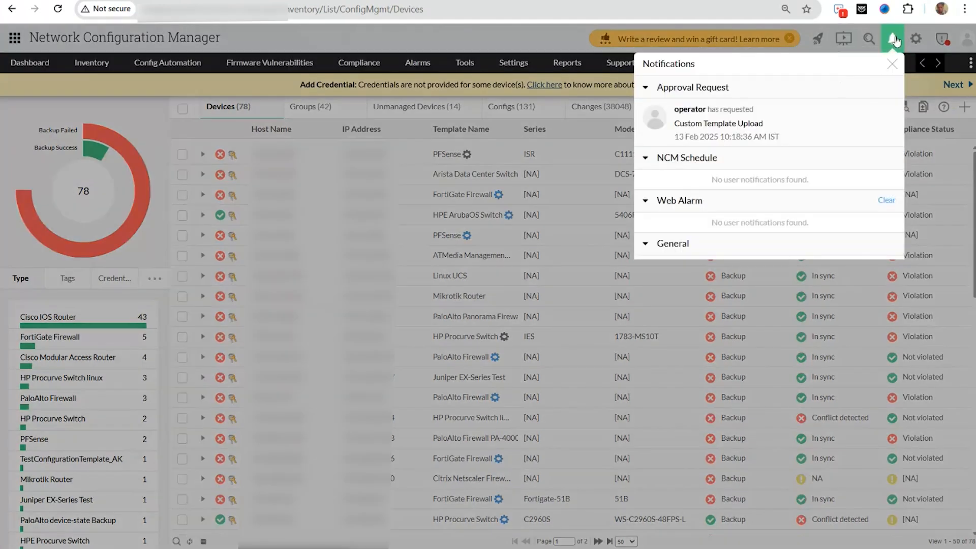
pyautogui.click(774, 136)
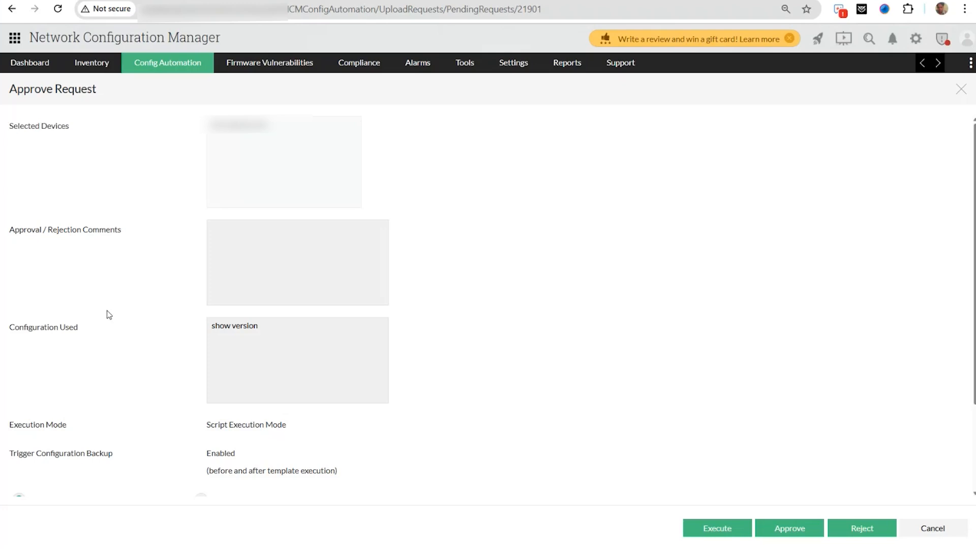
pyautogui.scroll(-2, 108, 315)
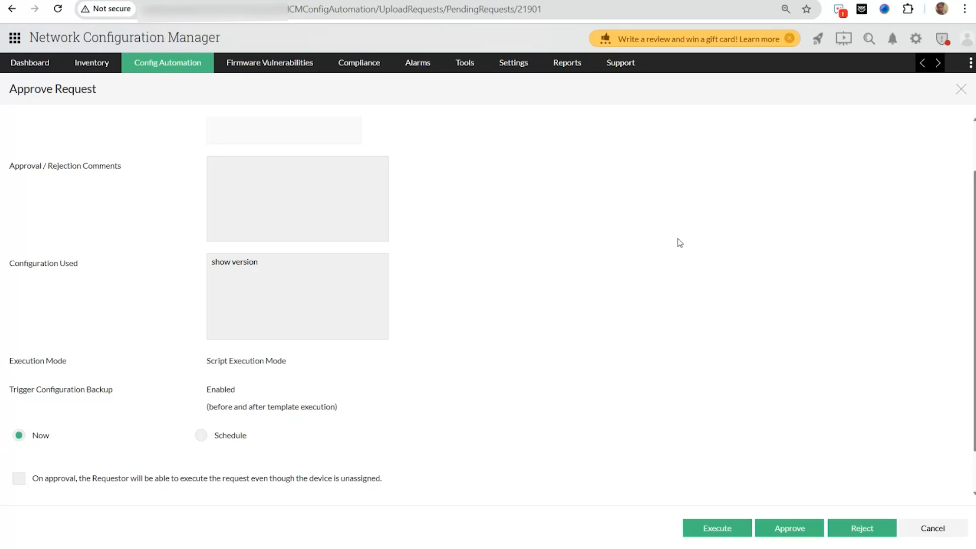
pyautogui.hotkey('alt', 'Tab')
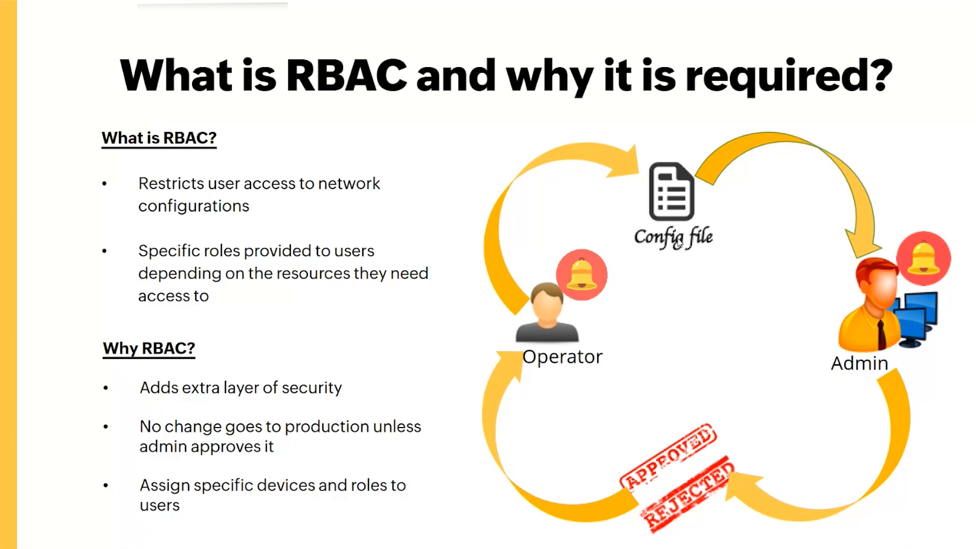
# - Advance the slideshow to the Tags slide and return to the Approve Request page
pyautogui.click(679, 242)
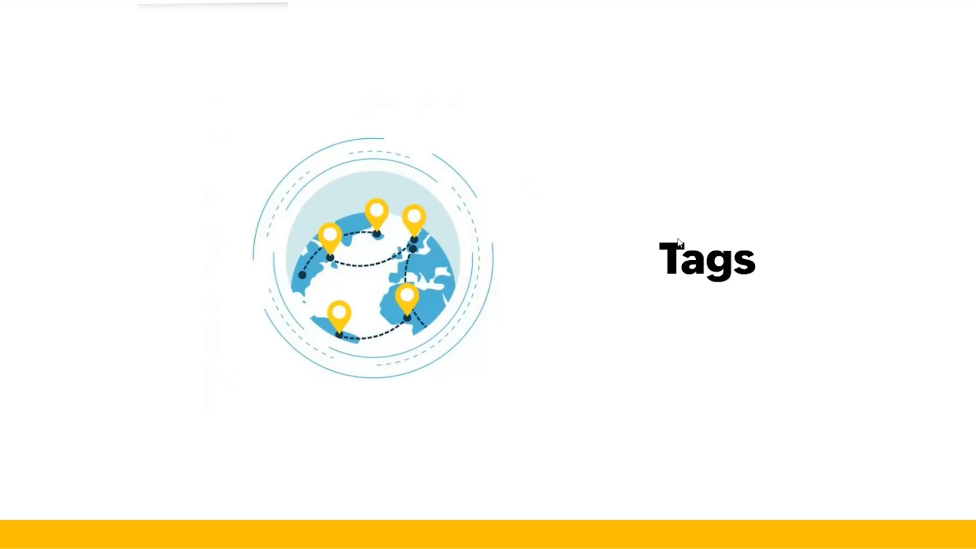
pyautogui.hotkey('alt', 'Tab')
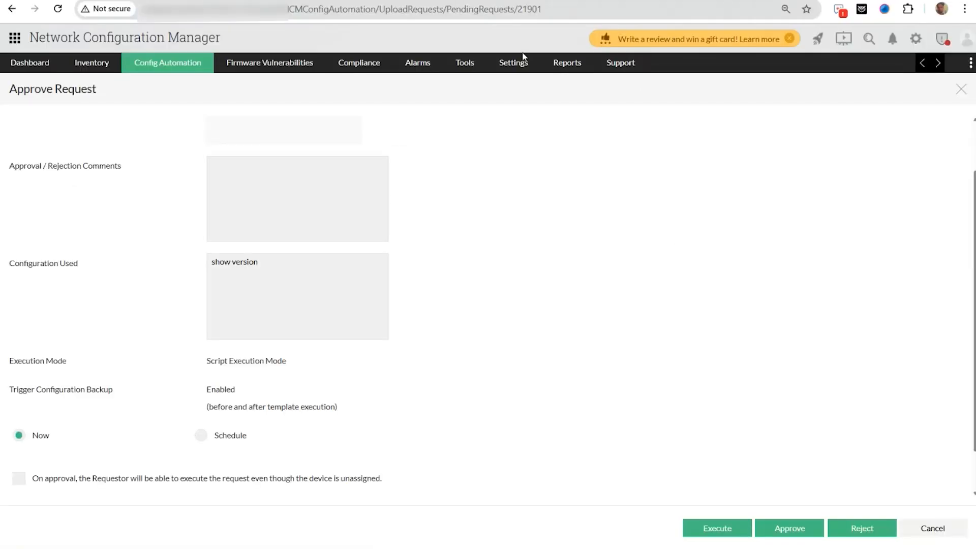
# - Open Settings > Tags, view the four devices tagged LA, then return to all 9 tags
pyautogui.click(525, 63)
pyautogui.click(519, 194)
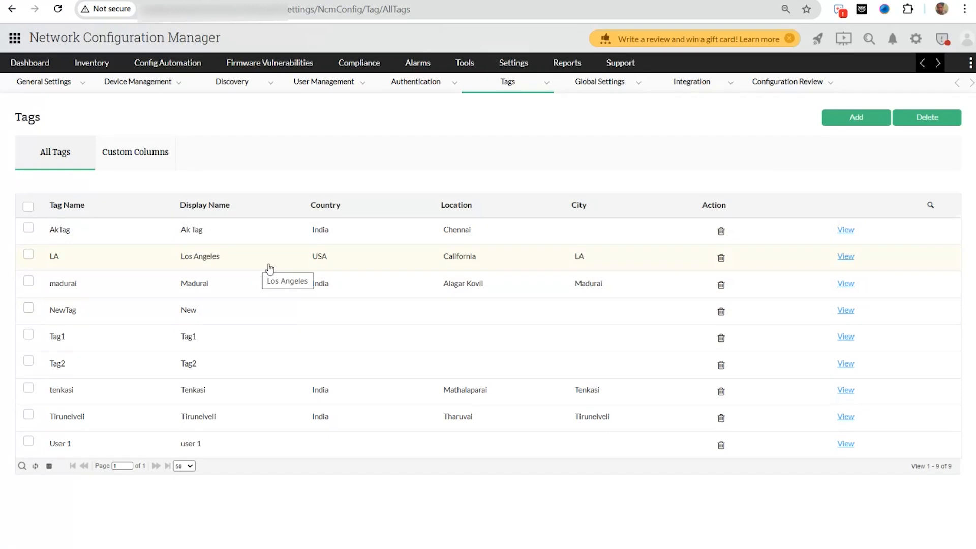
pyautogui.click(845, 257)
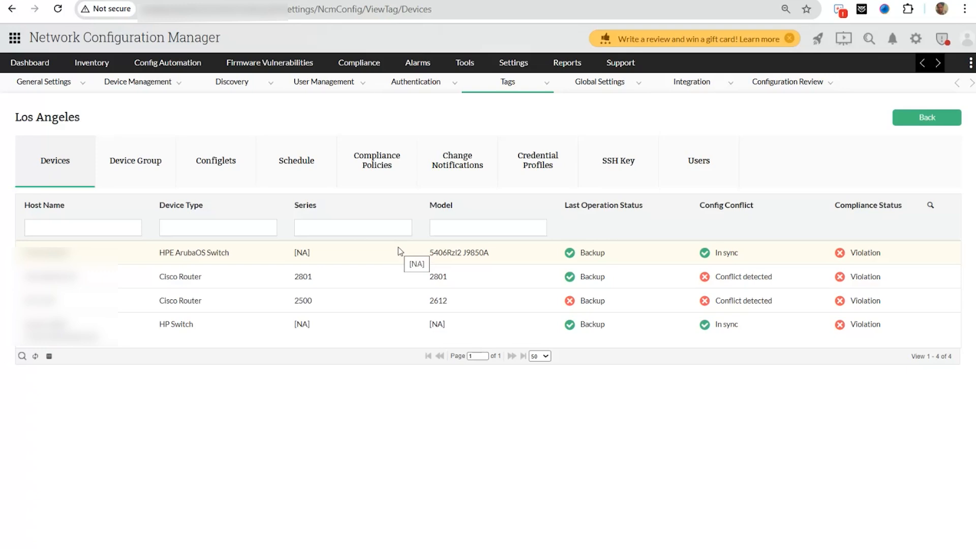
pyautogui.hotkey('alt', 'Left')
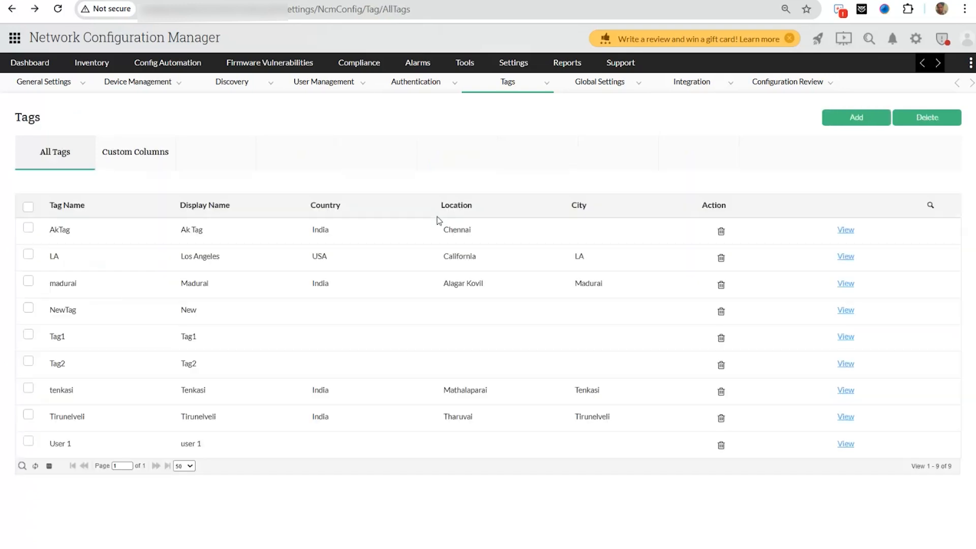
# - Start adding a new user from Settings > User Management and continue to the Scope step
pyautogui.click(509, 72)
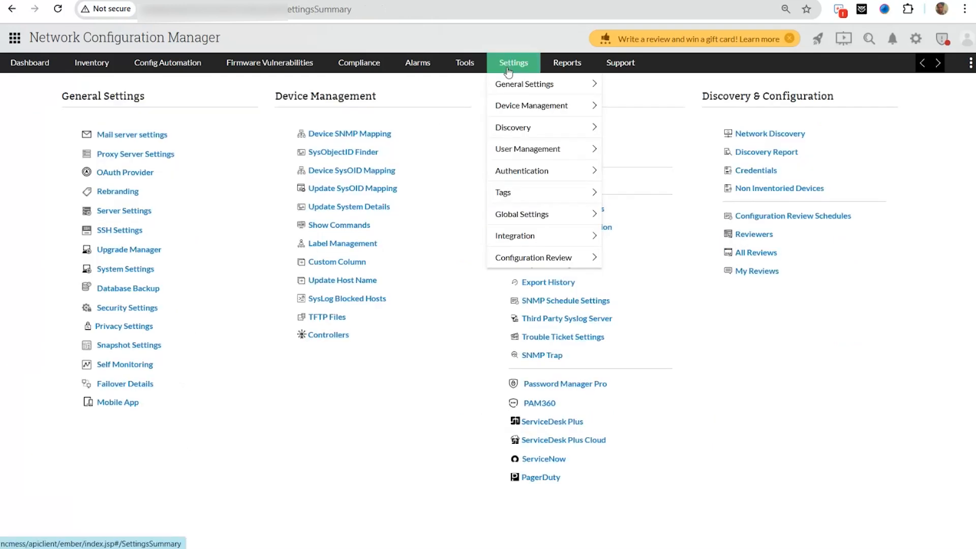
pyautogui.click(533, 149)
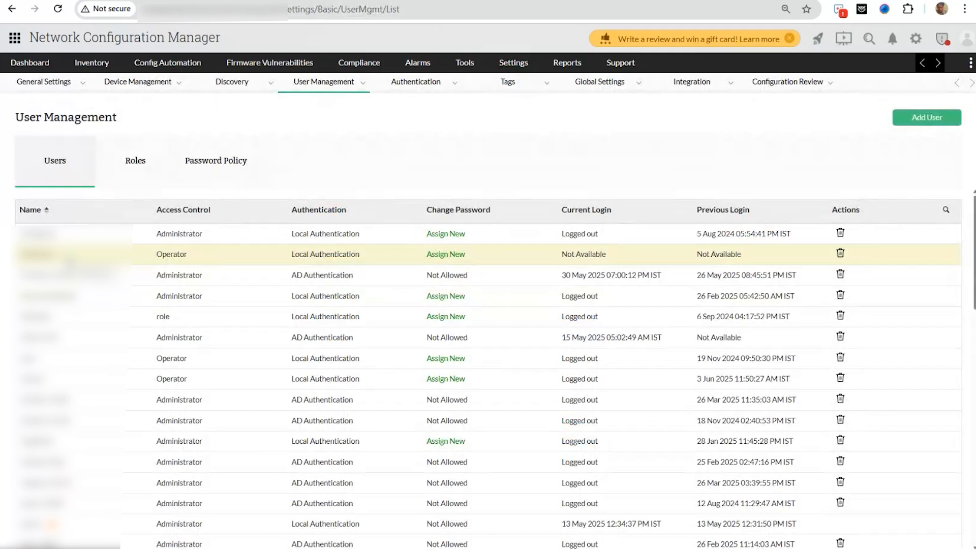
pyautogui.click(68, 257)
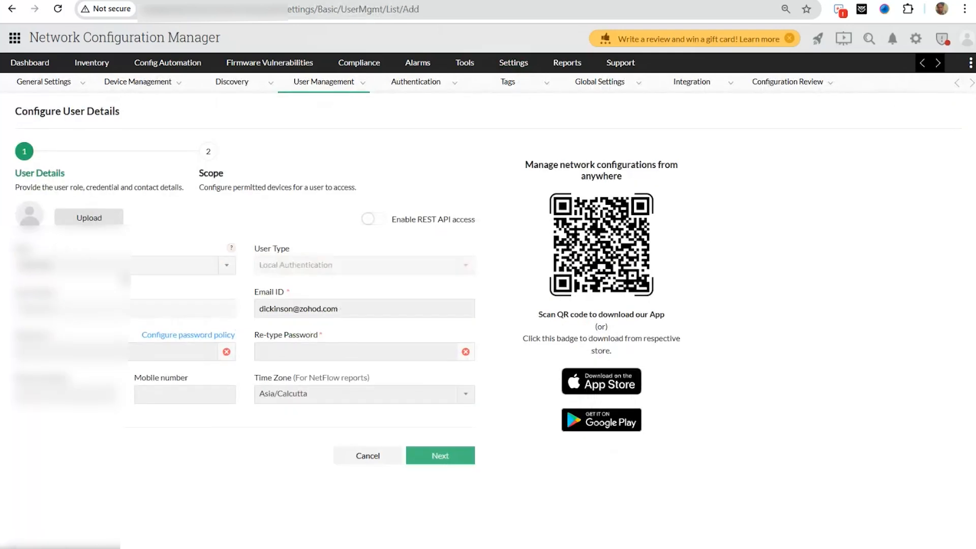
pyautogui.click(441, 455)
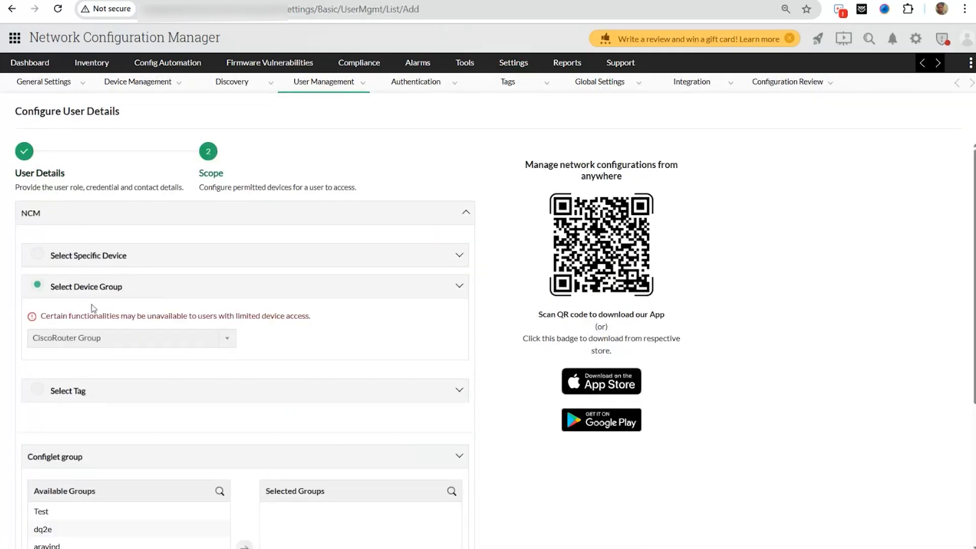
# - Limit the new user's device access to the Los Angeles tag via Select Tag
pyautogui.scroll(-3, 93, 308)
pyautogui.click(31, 259)
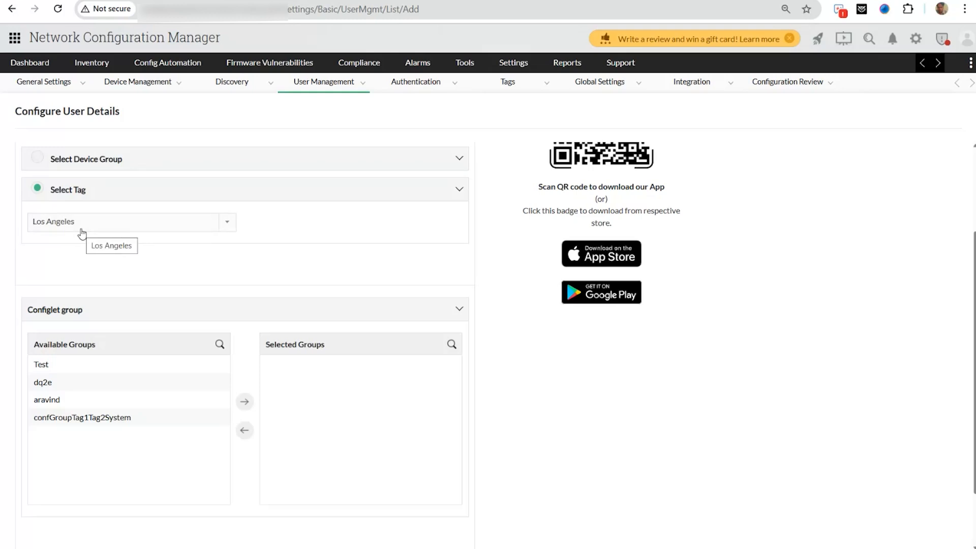
pyautogui.scroll(-2, 81, 233)
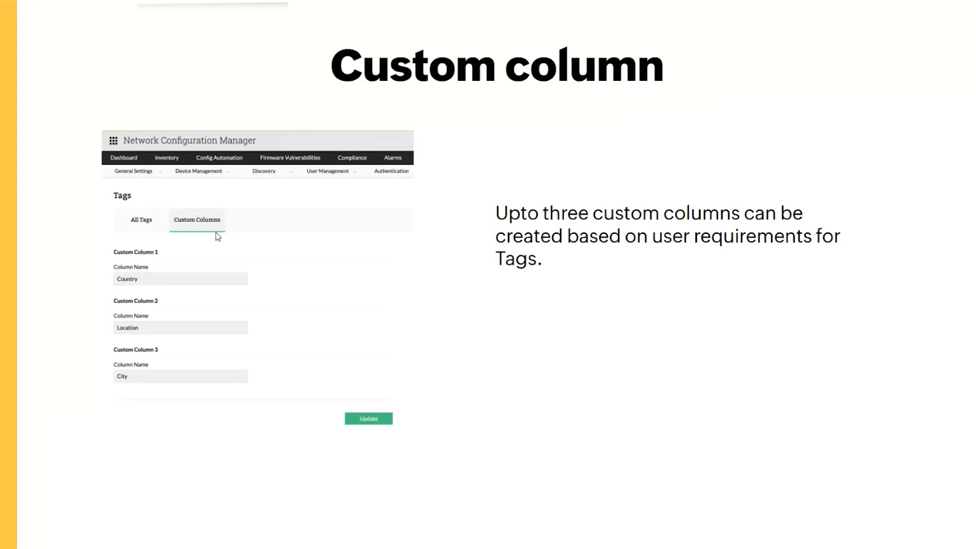
# - Review the Location, Customer and Custom Column 3 custom columns, then open the 78-device Inventory
pyautogui.hotkey('alt', 'Tab')
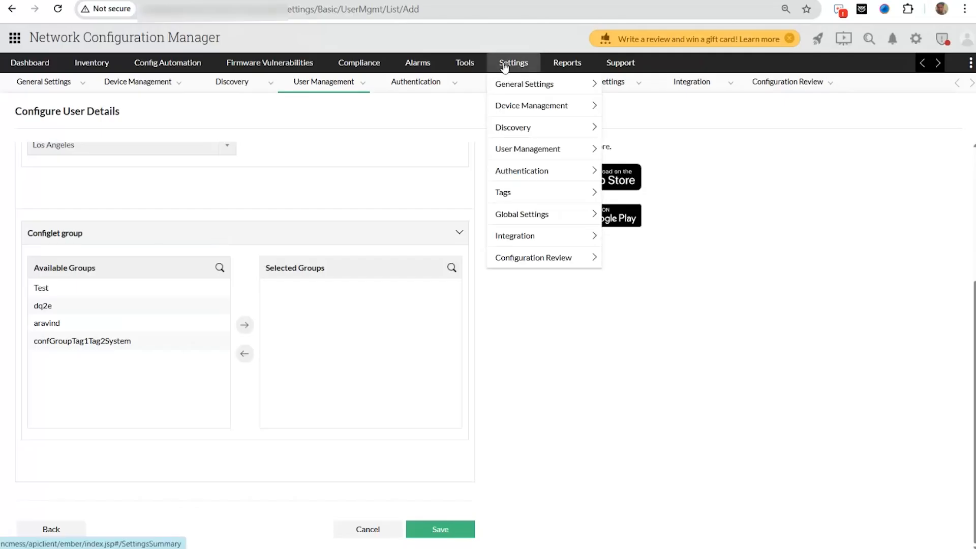
pyautogui.click(505, 65)
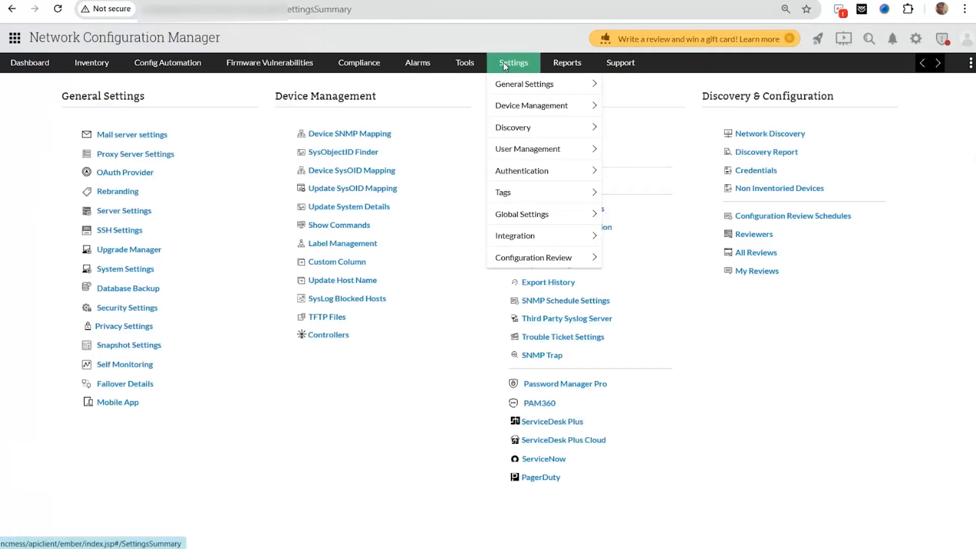
pyautogui.click(515, 108)
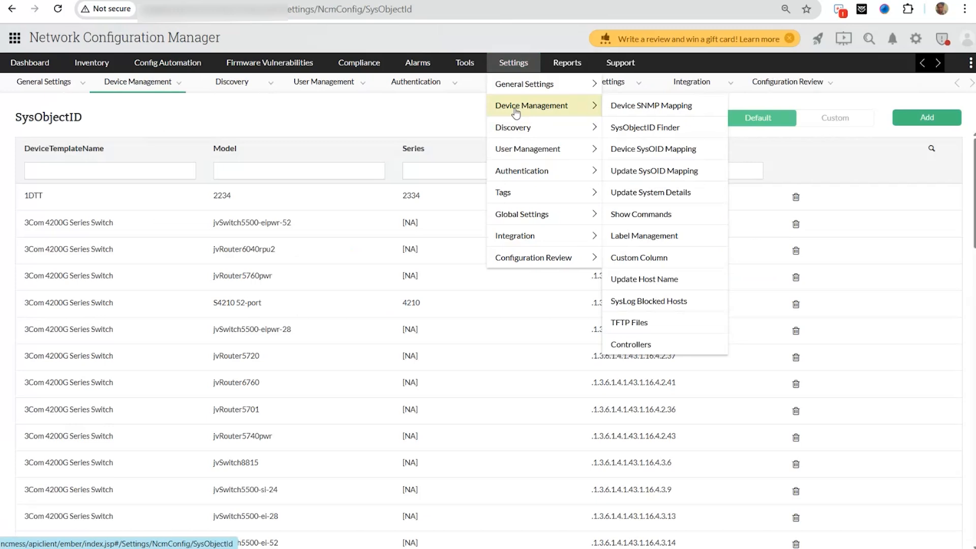
pyautogui.click(642, 258)
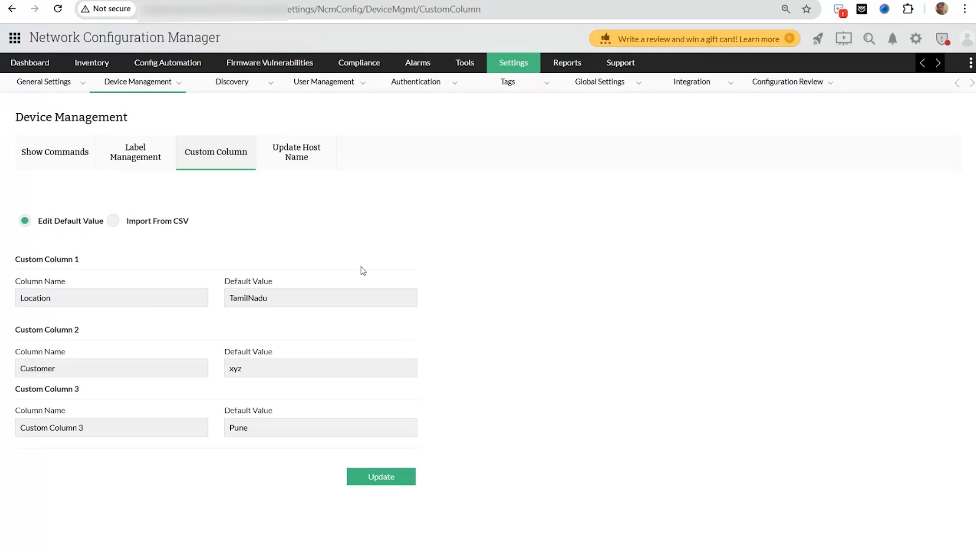
pyautogui.click(102, 62)
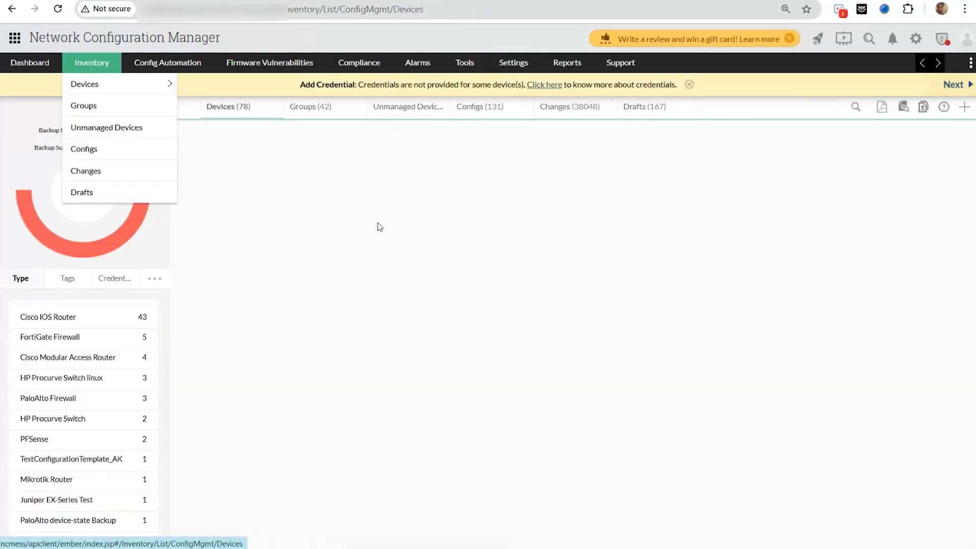
# - Open the HPE ArubaOS Switch summary (TamilNadu, ABCD, Pune), then advance the slideshow to Schedules
pyautogui.click(281, 219)
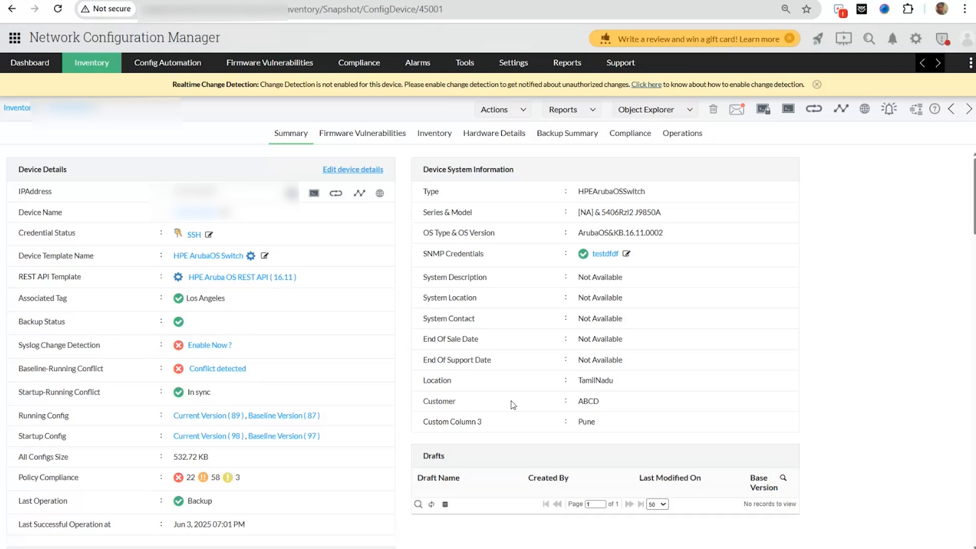
pyautogui.hotkey('alt', 'Tab')
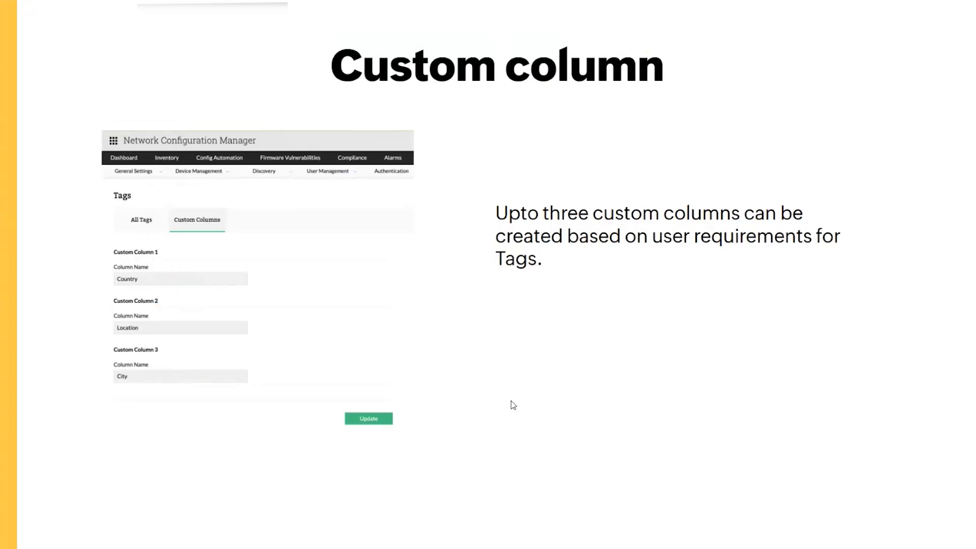
pyautogui.press('Right')
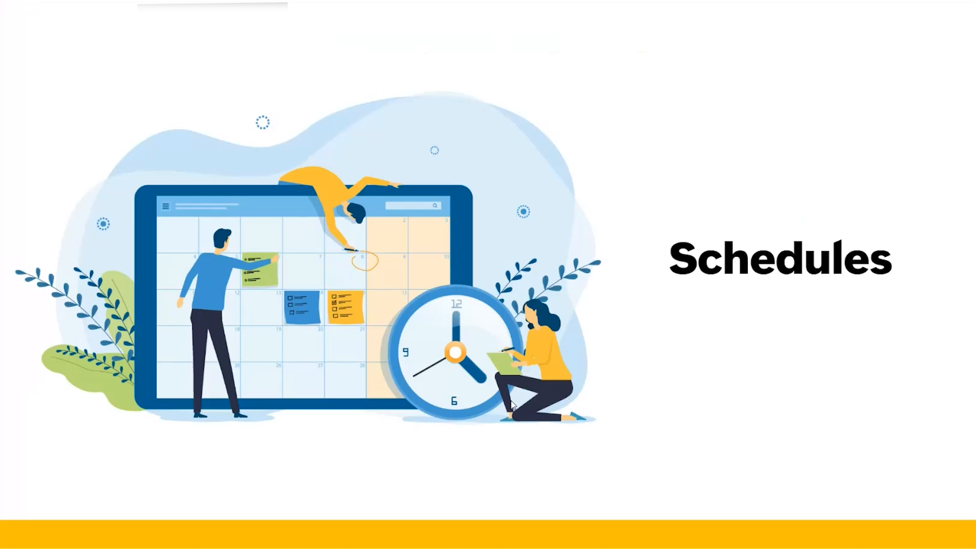
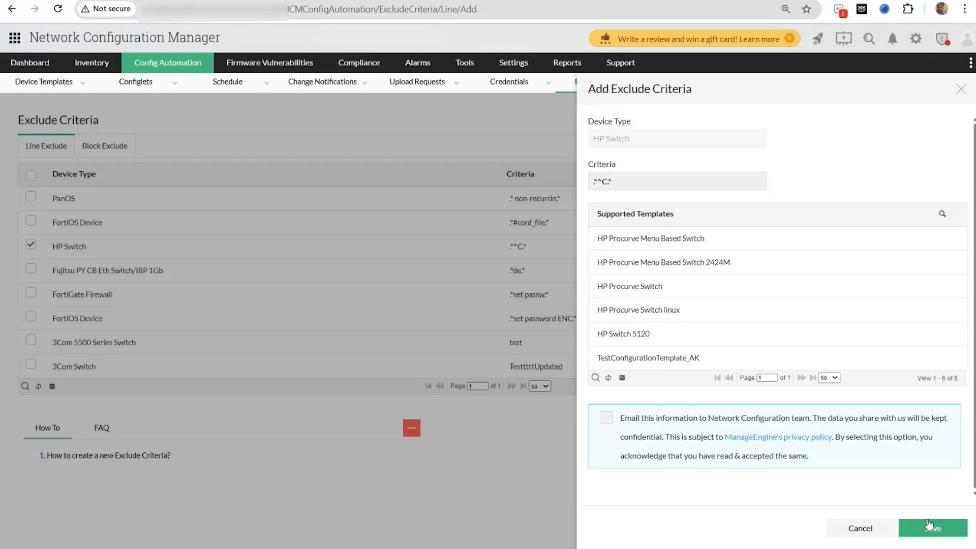
# - Leave the line exclude criterion and open block criterion 'Test' from the Block Exclude list
pyautogui.click(860, 528)
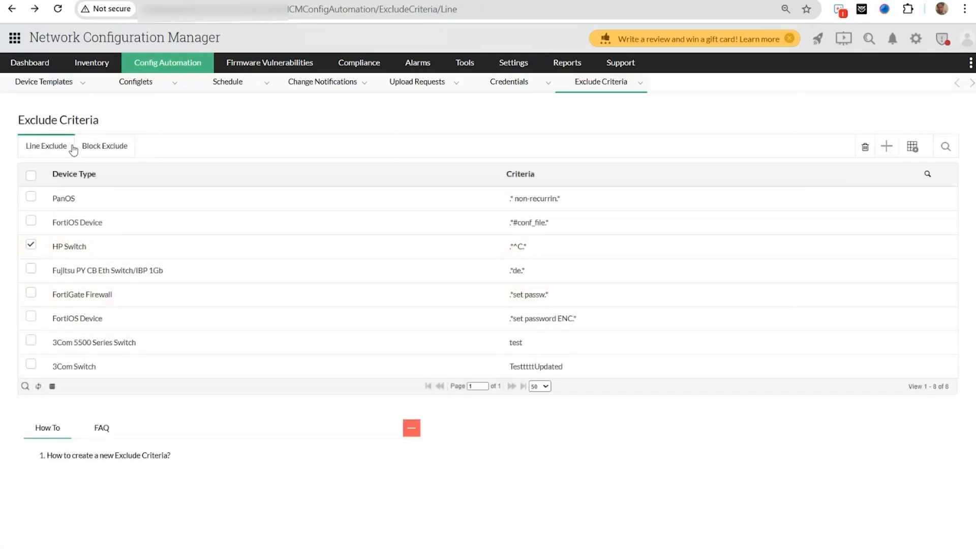
pyautogui.click(109, 144)
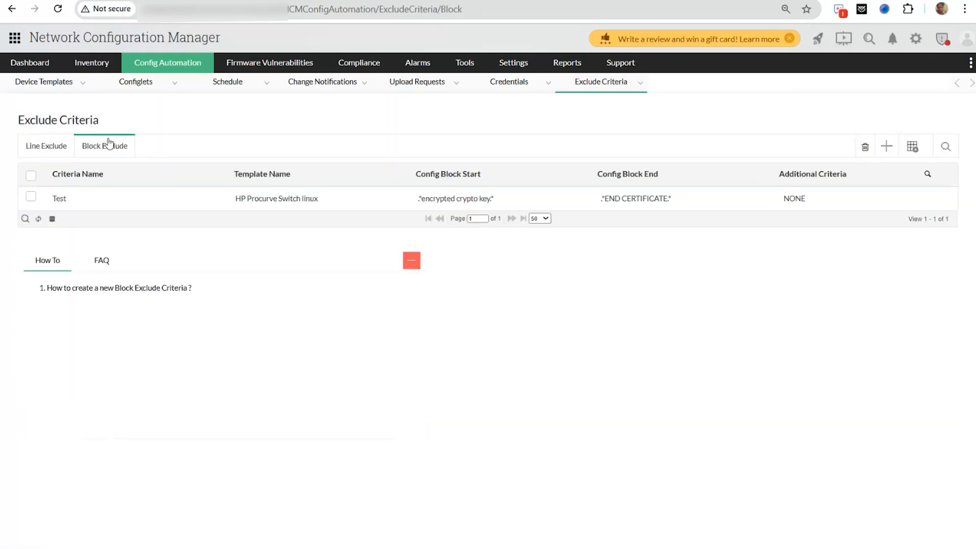
pyautogui.click(106, 198)
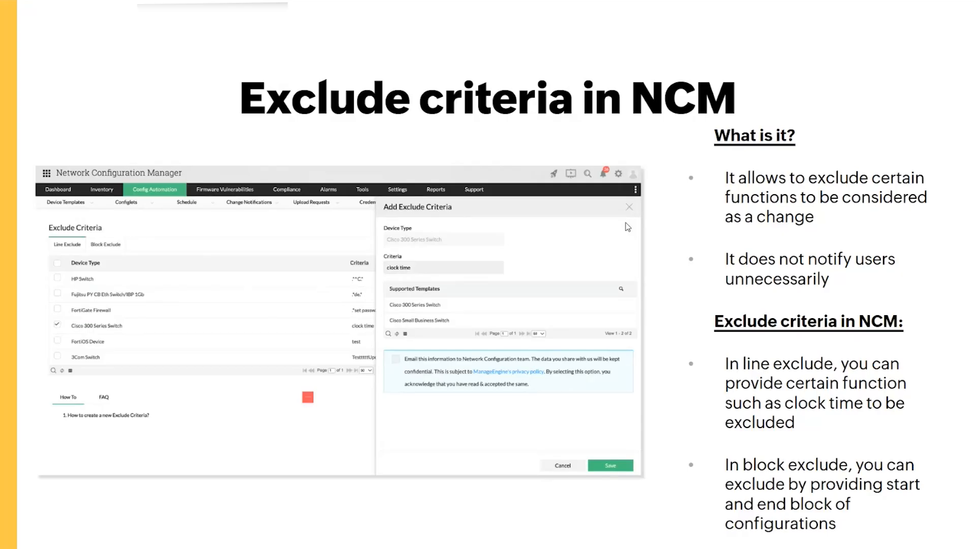
# - Advance to the Alarms in NCM slide, then return to the Test block exclude criterion in the browser
pyautogui.press('Right')
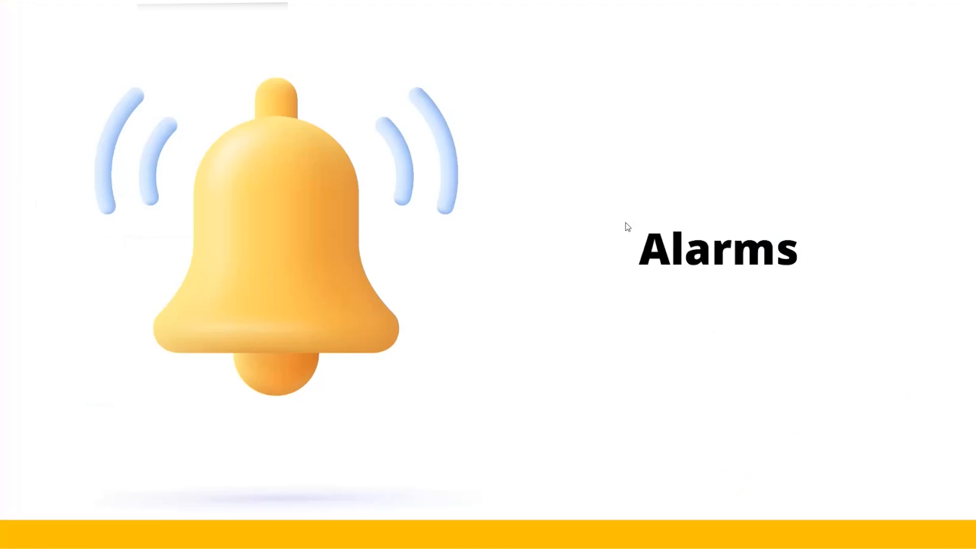
pyautogui.press('Right')
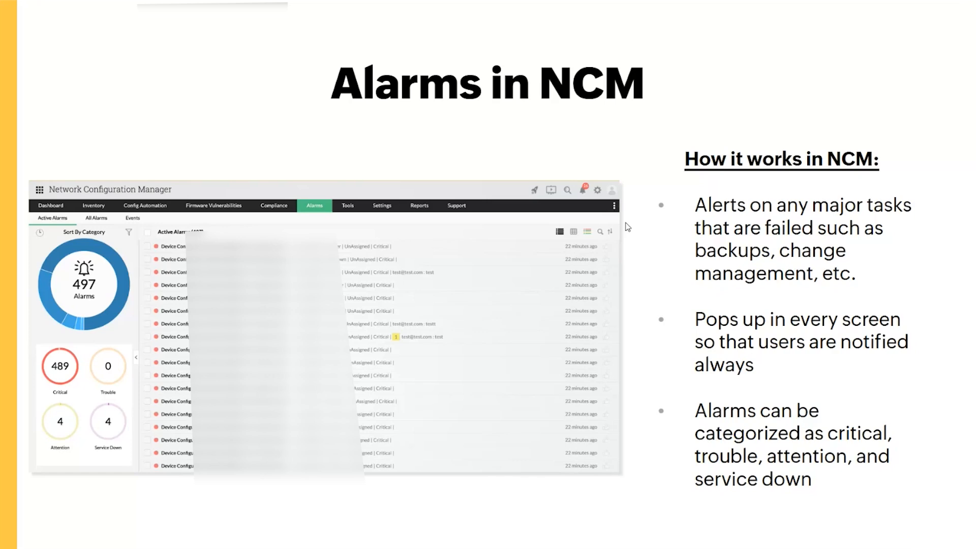
pyautogui.hotkey('alt', 'Tab')
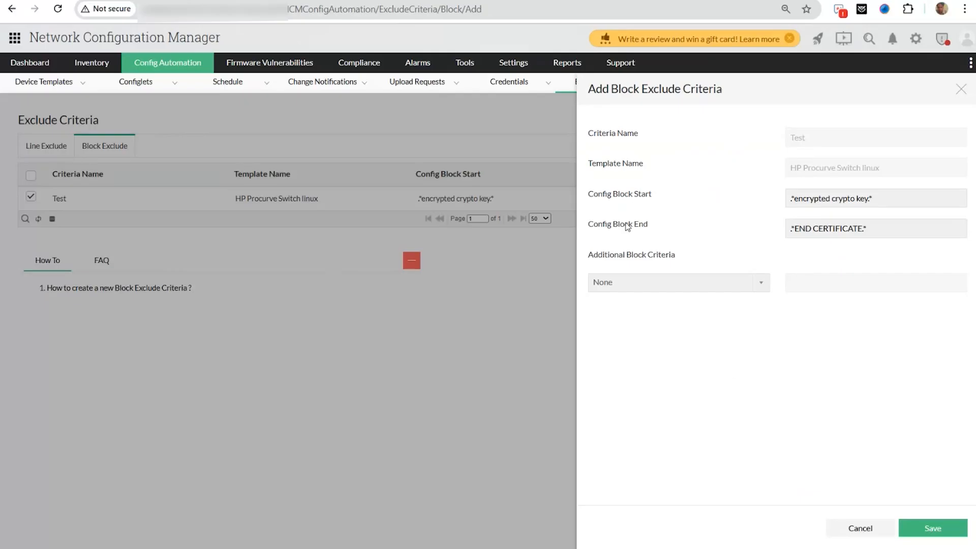
# - Open the Active Alarms list from the Alarms tab
pyautogui.click(421, 65)
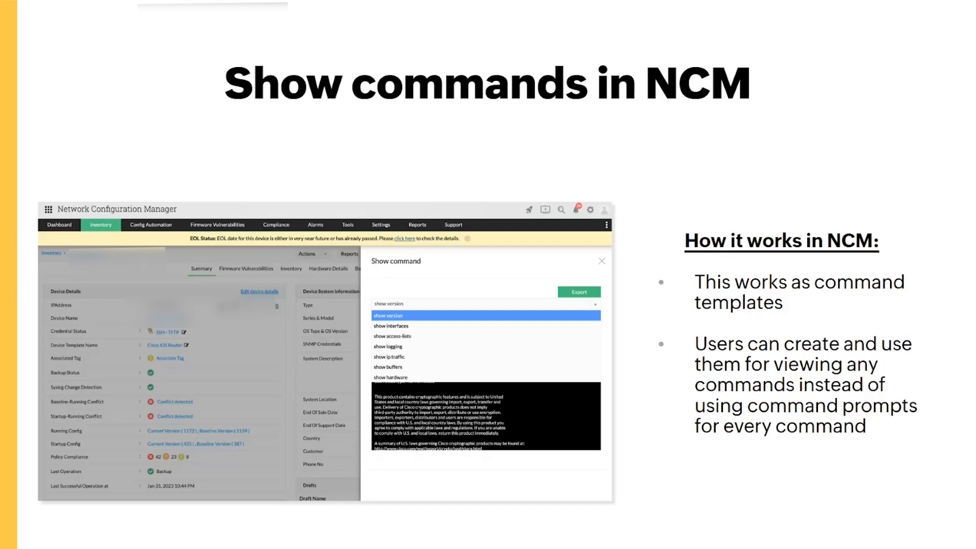
# - Go to Settings > Device Management > Show Commands and start a new command in Add Command
pyautogui.hotkey('alt', 'Tab')
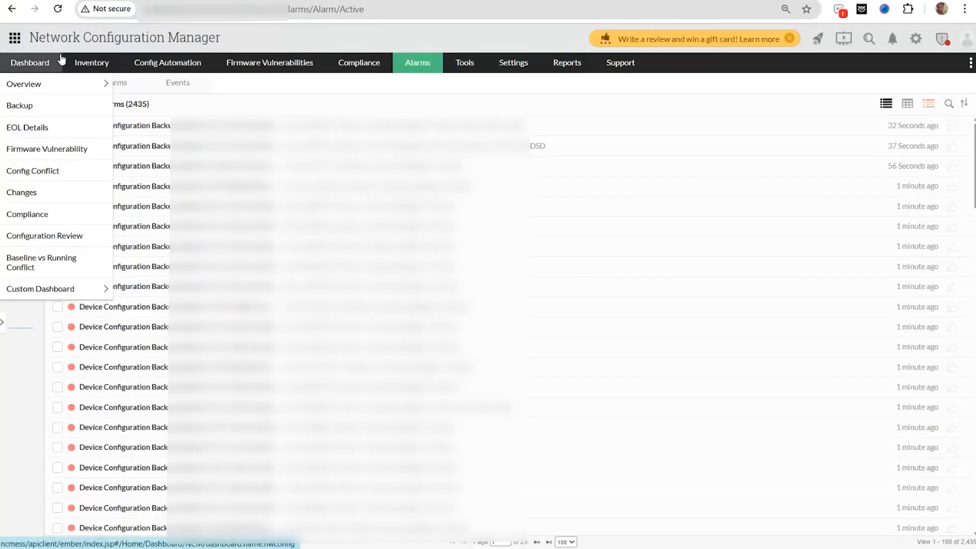
pyautogui.moveTo(431, 64)
pyautogui.click(504, 61)
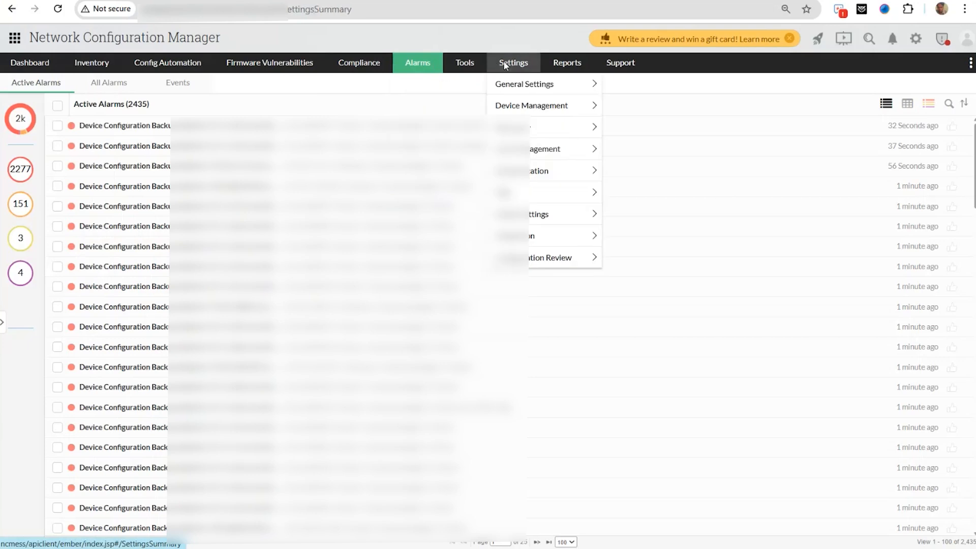
pyautogui.moveTo(538, 108)
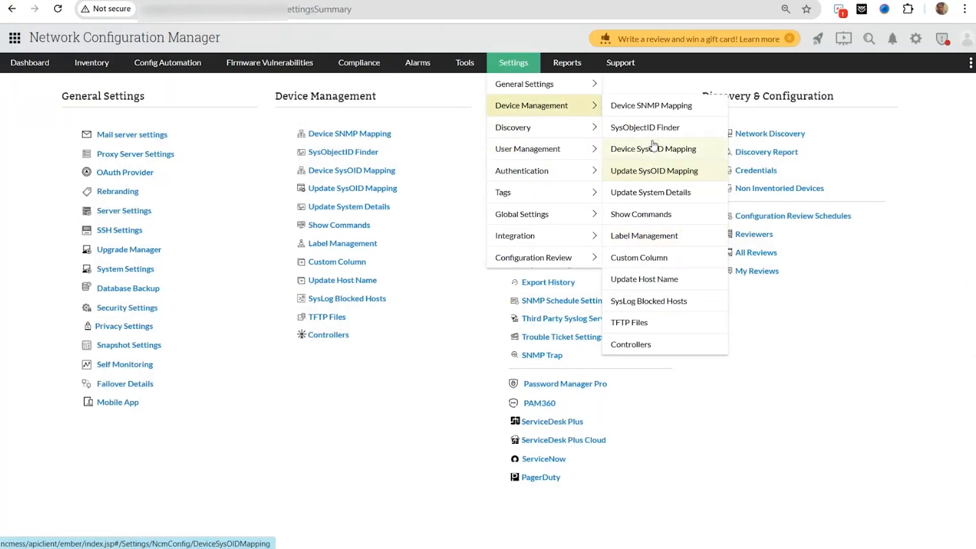
pyautogui.click(641, 214)
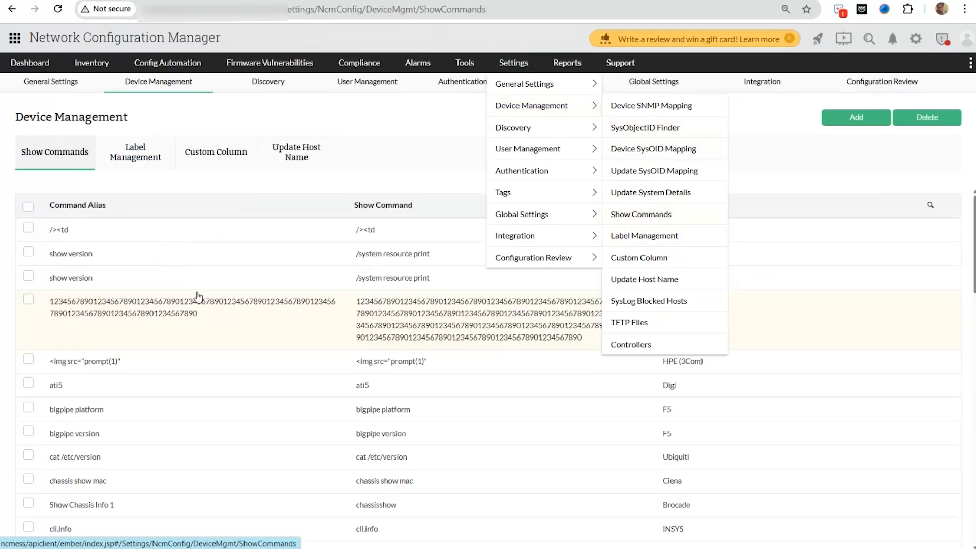
pyautogui.scroll(-3, 134, 297)
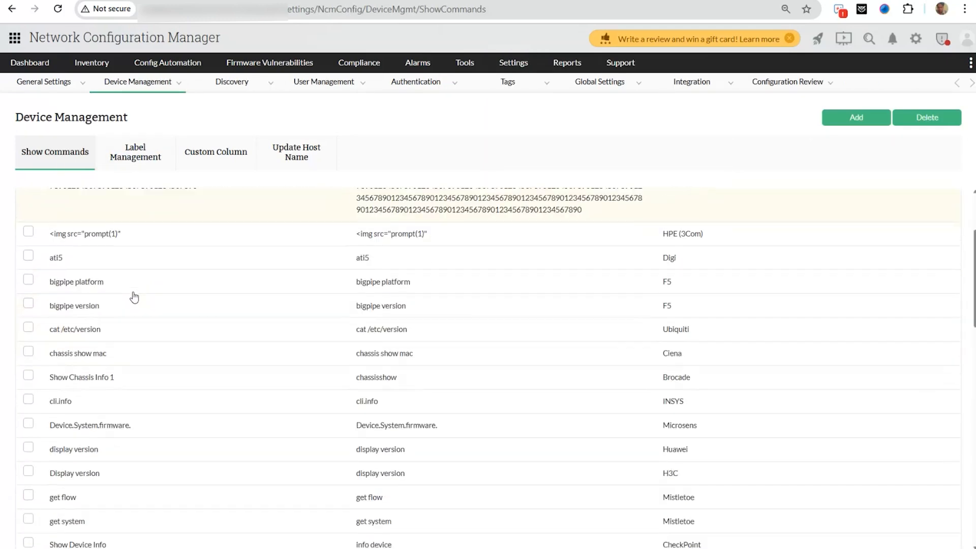
pyautogui.scroll(3, 134, 296)
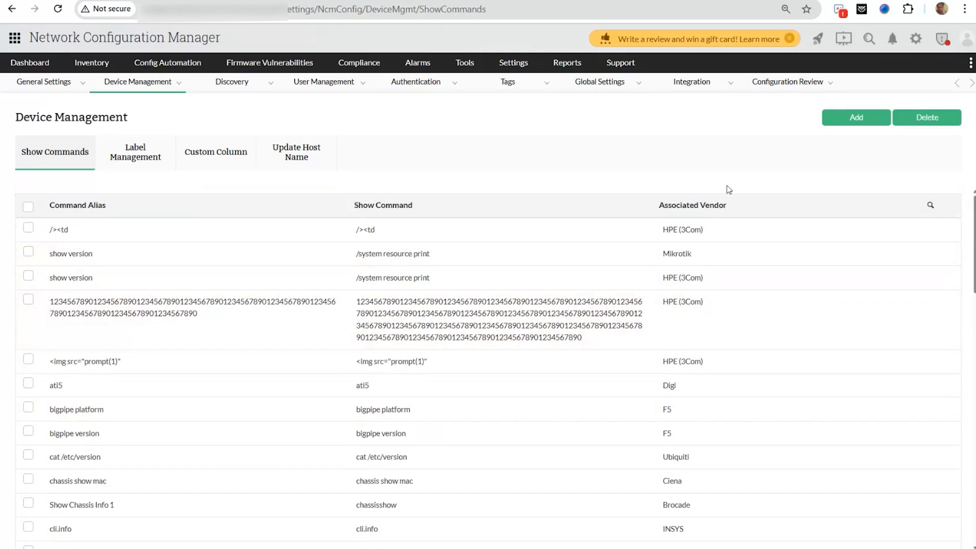
pyautogui.click(850, 124)
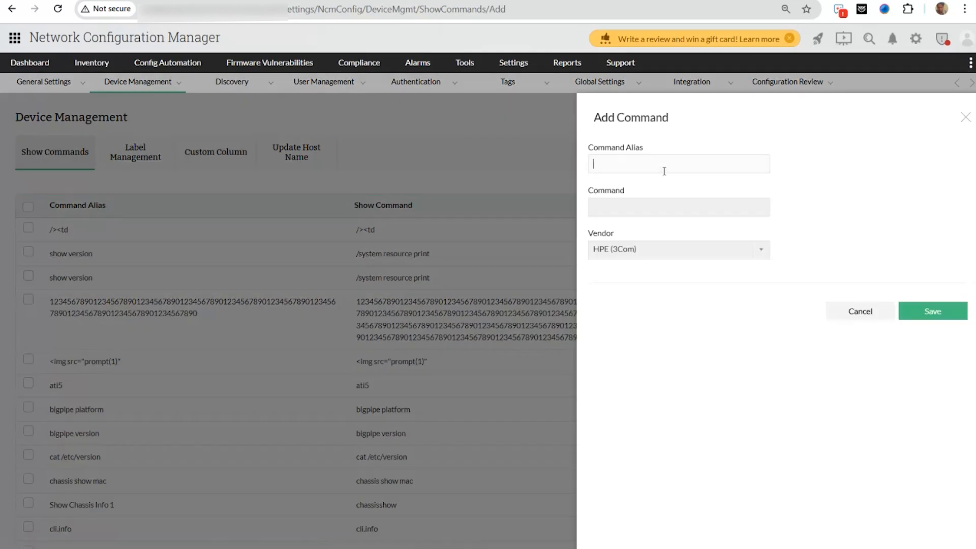
pyautogui.click(660, 206)
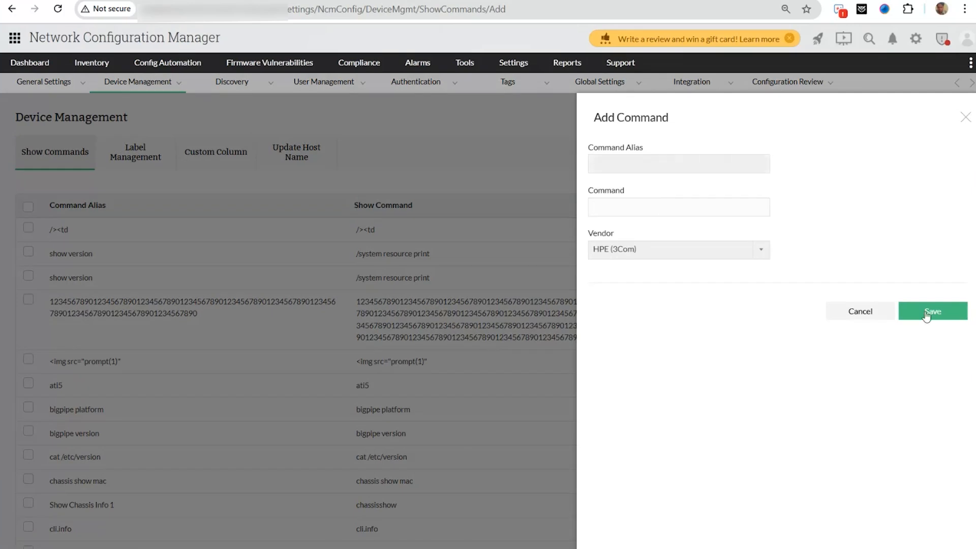
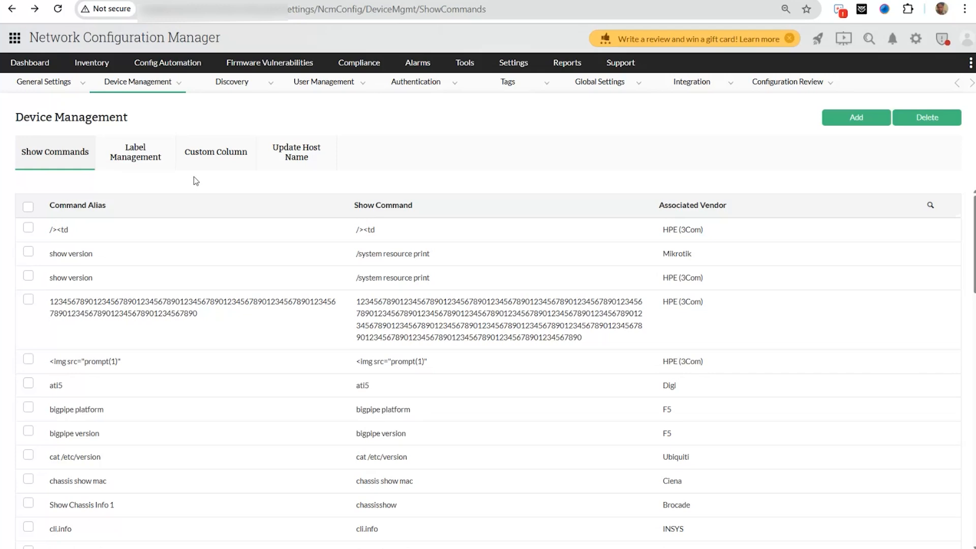
# - From Inventory, open the HPE ArubaOS Switch and execute the show version command on it
pyautogui.click(89, 62)
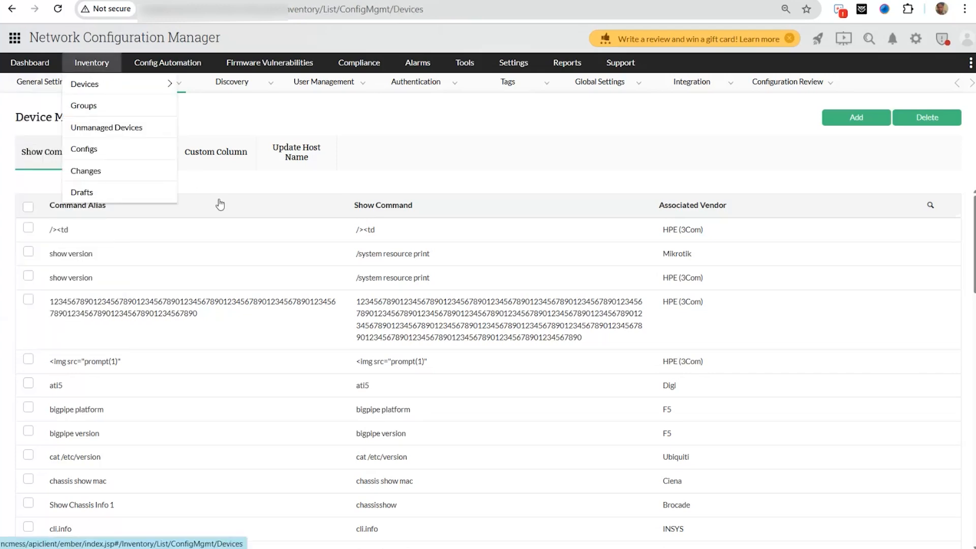
pyautogui.click(275, 218)
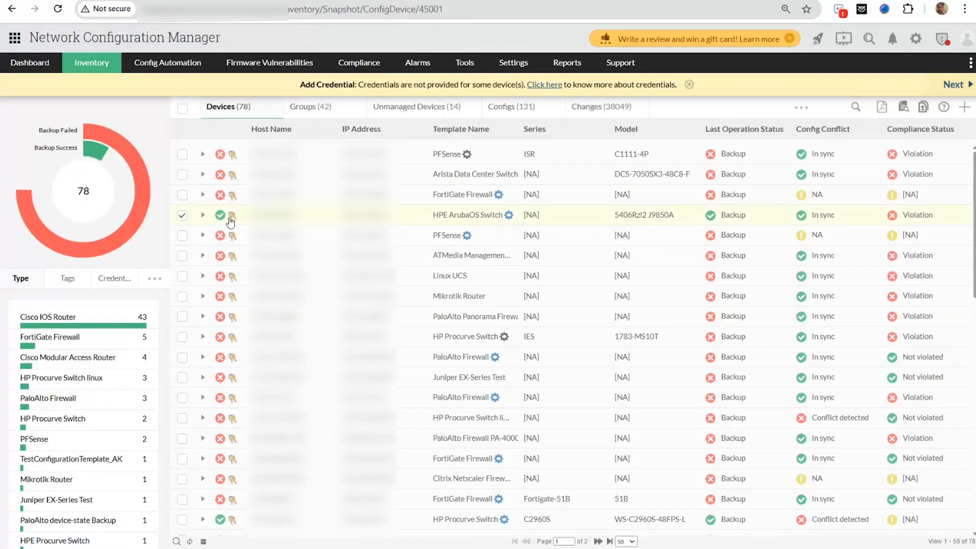
pyautogui.click(522, 110)
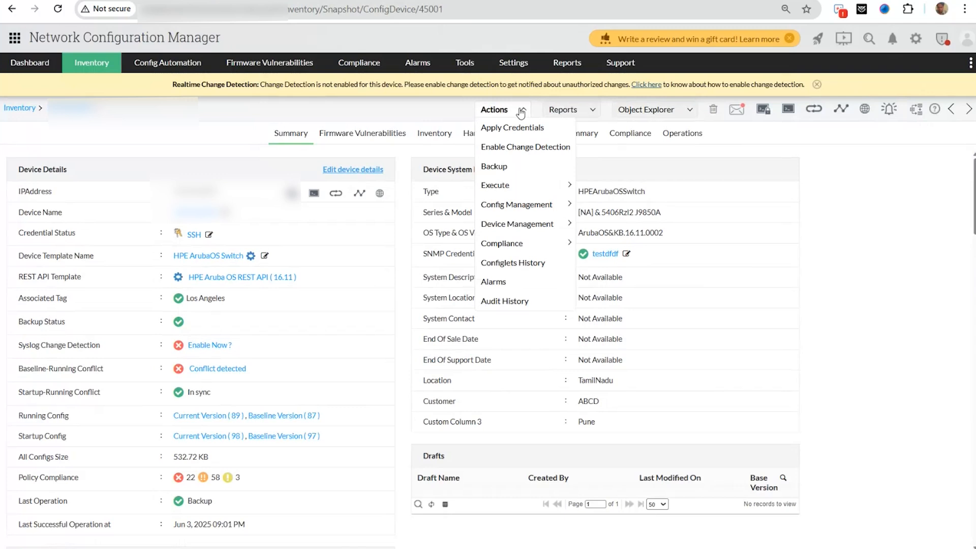
pyautogui.moveTo(519, 194)
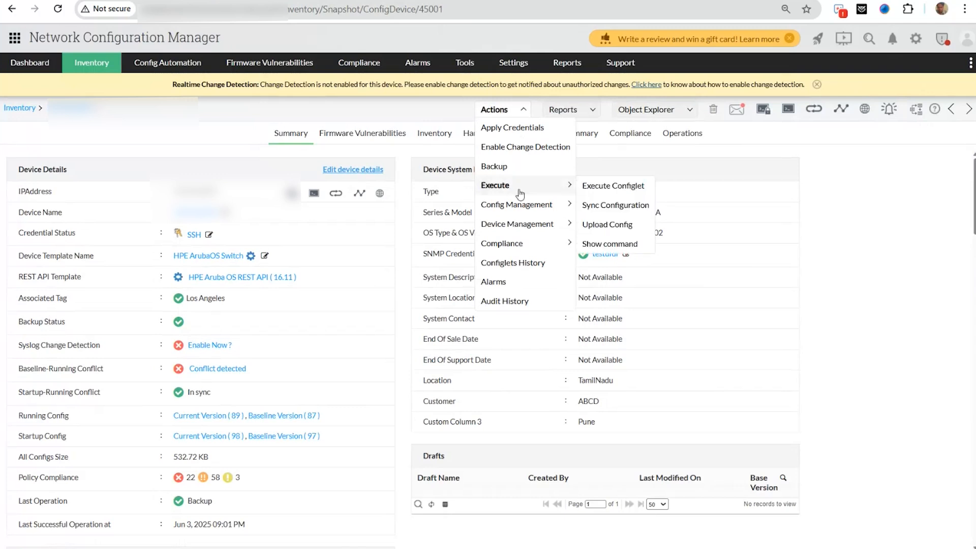
pyautogui.click(614, 243)
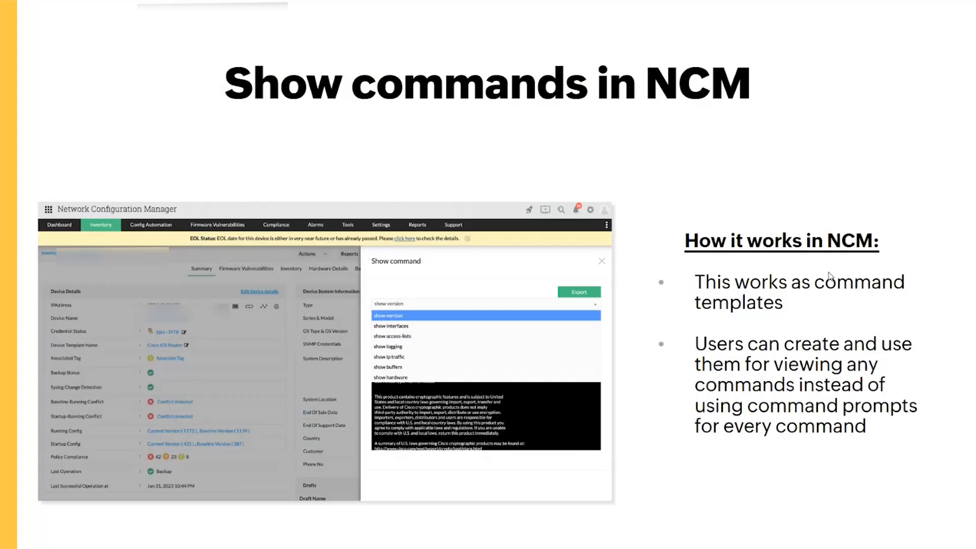
# - Advance two slides to 'Reports in NCM', then switch back to the Network Configuration Manager window
pyautogui.press('Right')
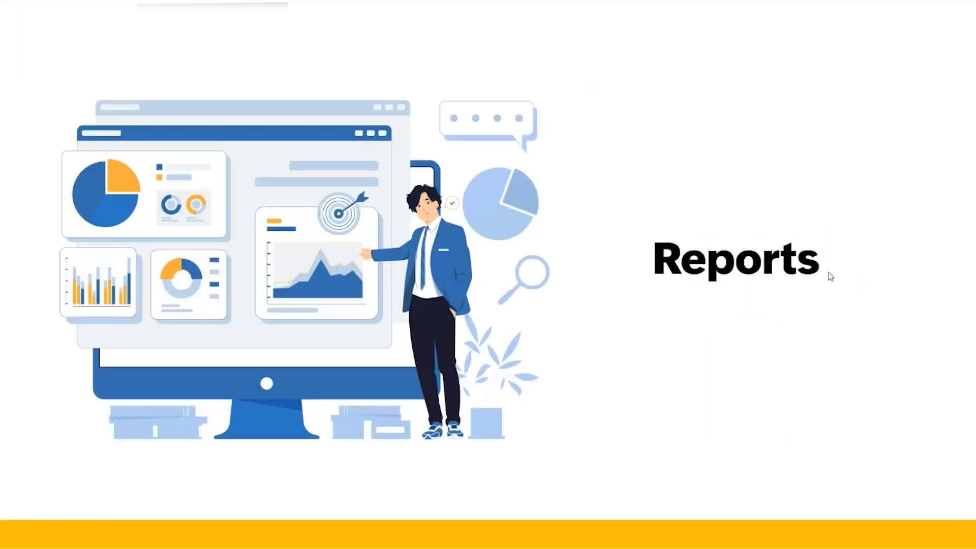
pyautogui.press('Right')
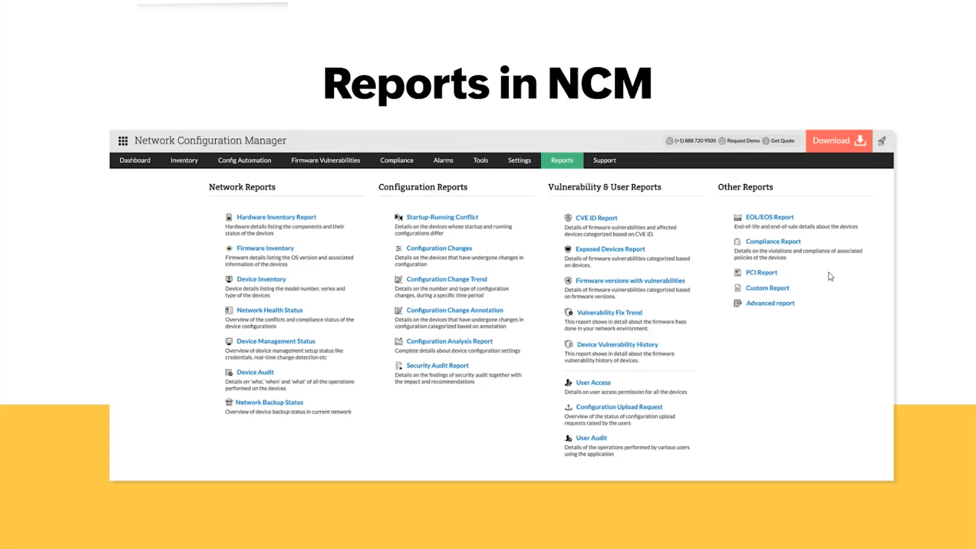
pyautogui.hotkey('alt', 'Tab')
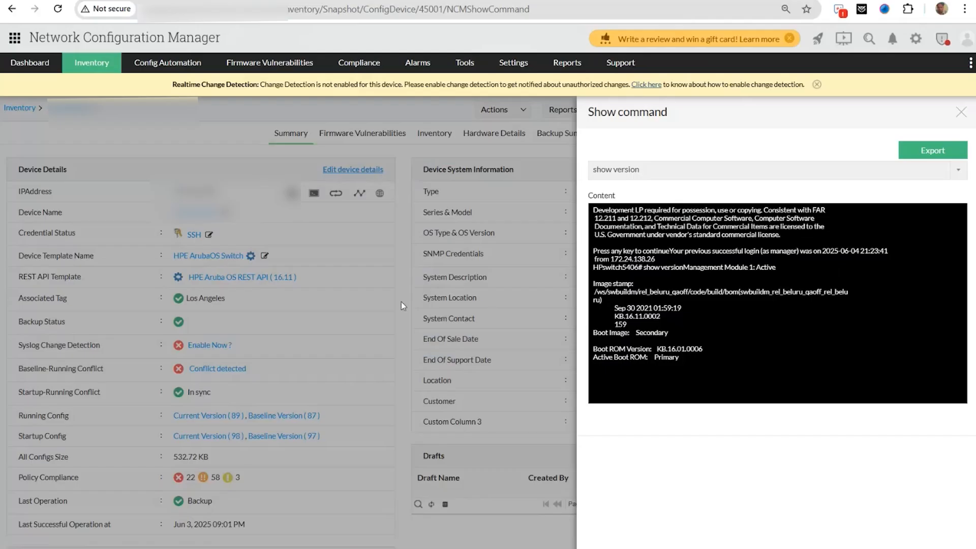
# - Open the Reports summary page listing Network, Configuration, Vulnerability & User and Other reports
pyautogui.click(571, 62)
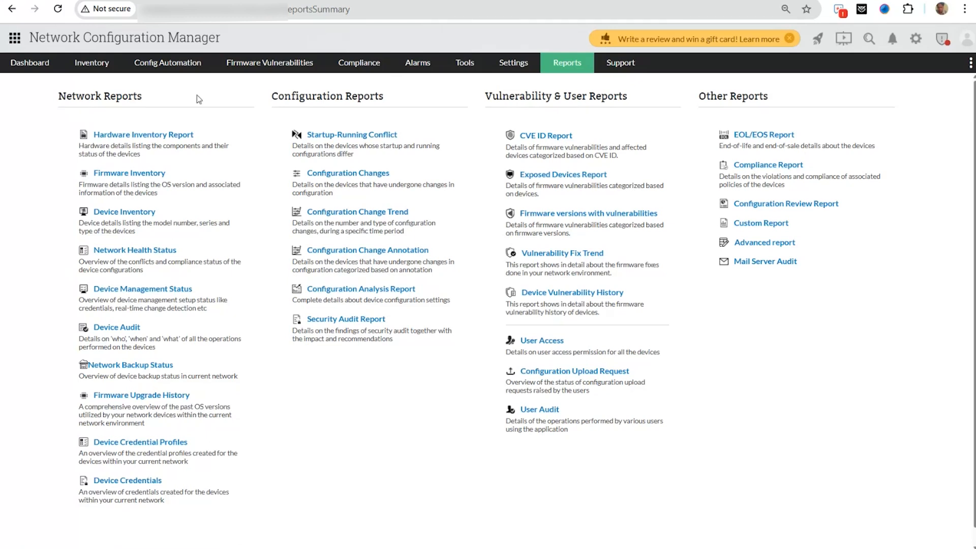
# - Open the Hardware Inventory Report, scroll through it, then return to the Reports summary
pyautogui.click(169, 135)
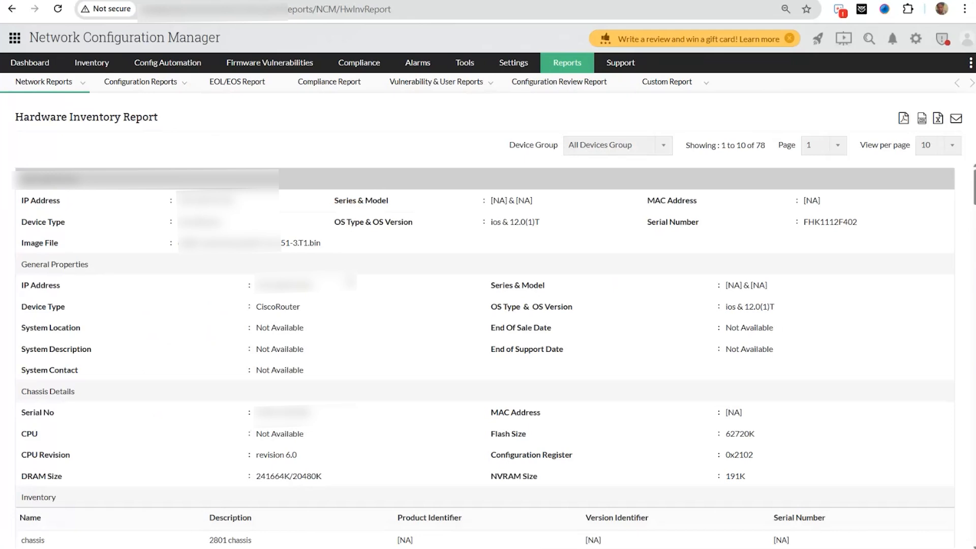
pyautogui.scroll(-1, 483, 356)
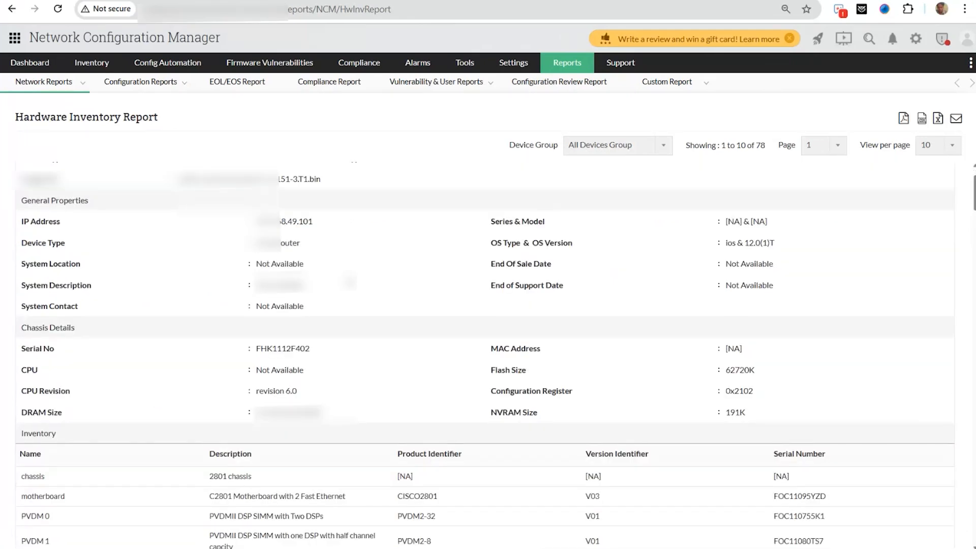
pyautogui.scroll(1, 219, 265)
pyautogui.scroll(-3, 219, 265)
pyautogui.scroll(3, 245, 266)
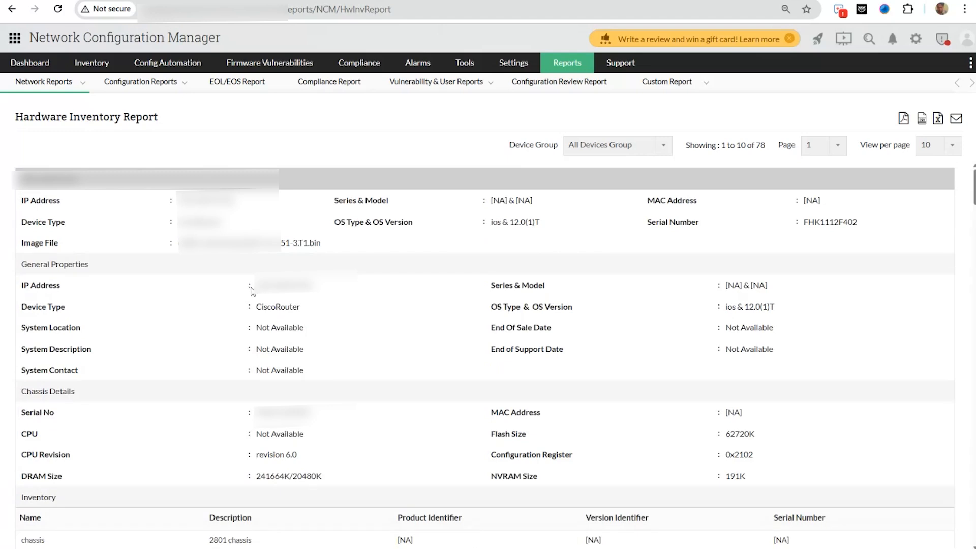
pyautogui.scroll(-4, 307, 307)
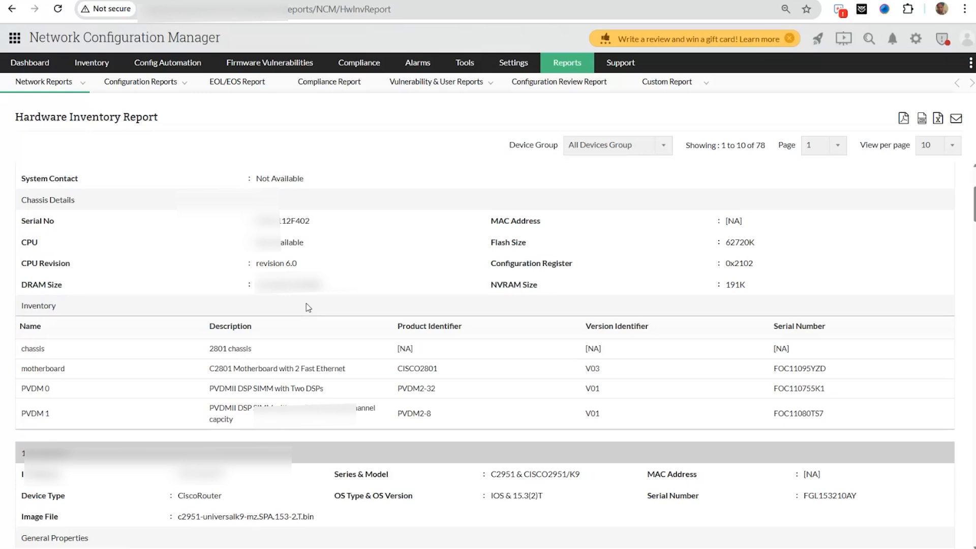
pyautogui.scroll(4, 308, 307)
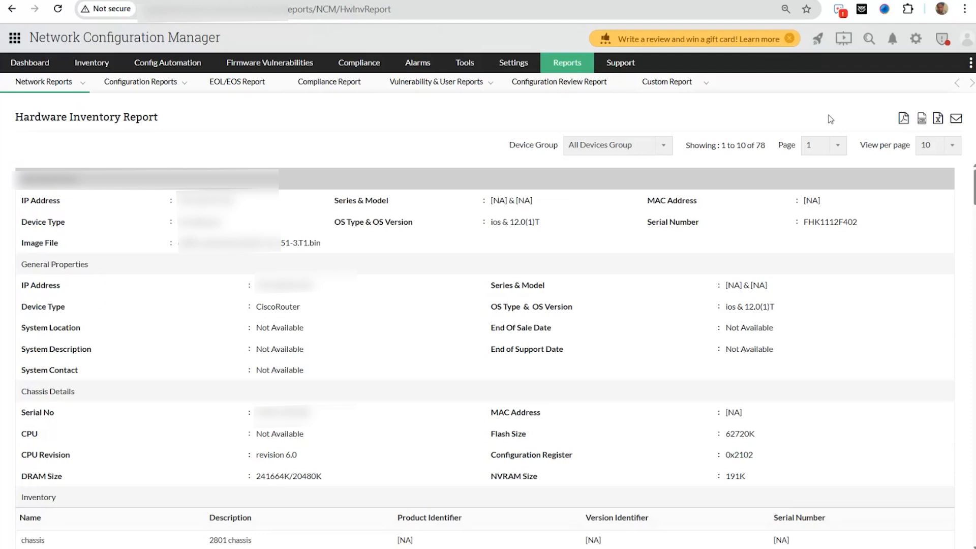
pyautogui.hscroll(-5, 831, 119)
# - Open the CVE ID Report and scroll through its 379 vulnerabilities by severity
pyautogui.click(556, 139)
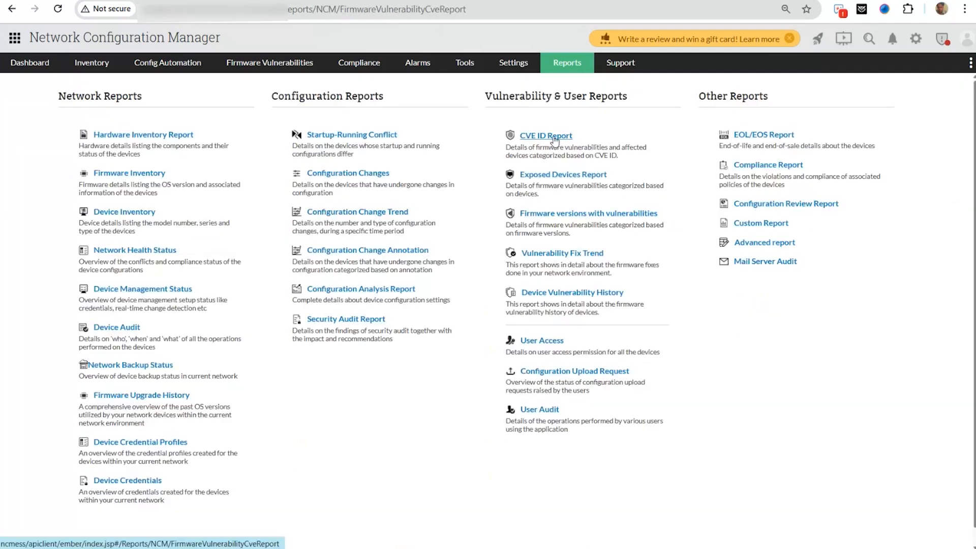
pyautogui.scroll(-1, 54, 307)
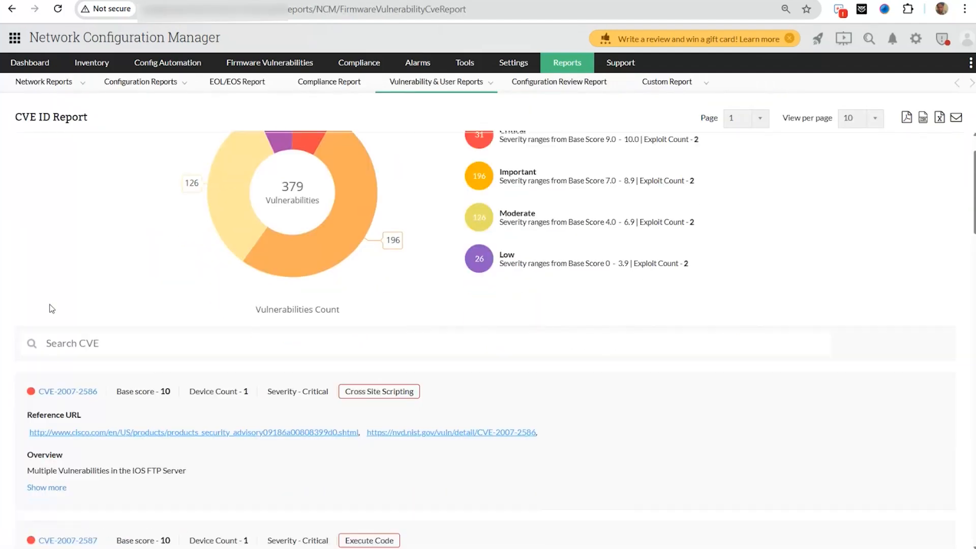
pyautogui.scroll(-2, 182, 281)
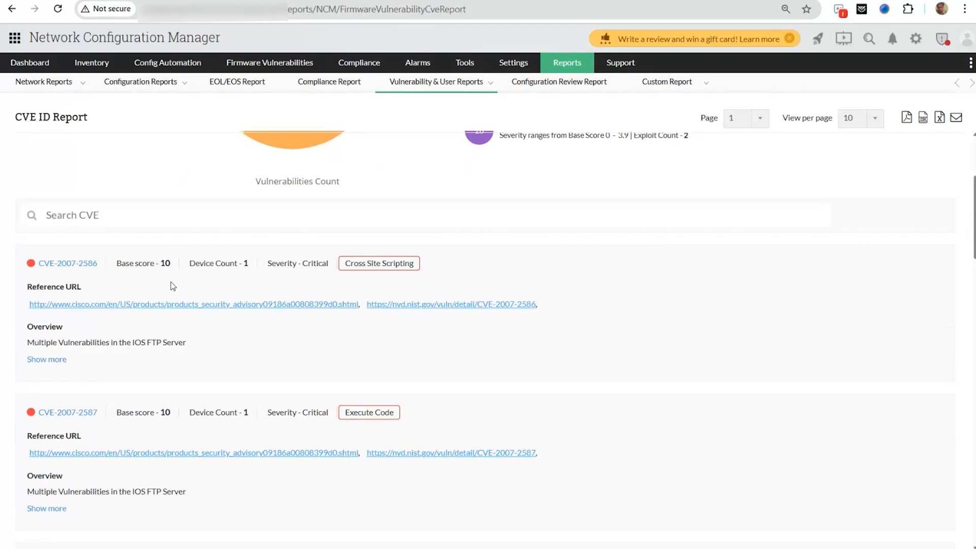